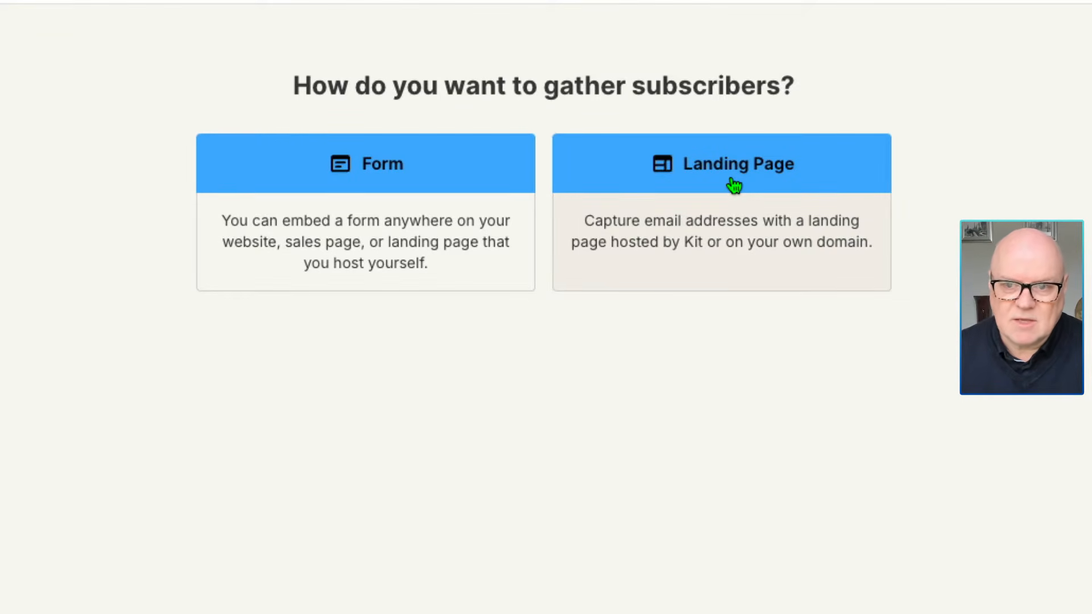
Step: Create a landing page for gathering subscribers from the Abbey template
left_click(721, 182)
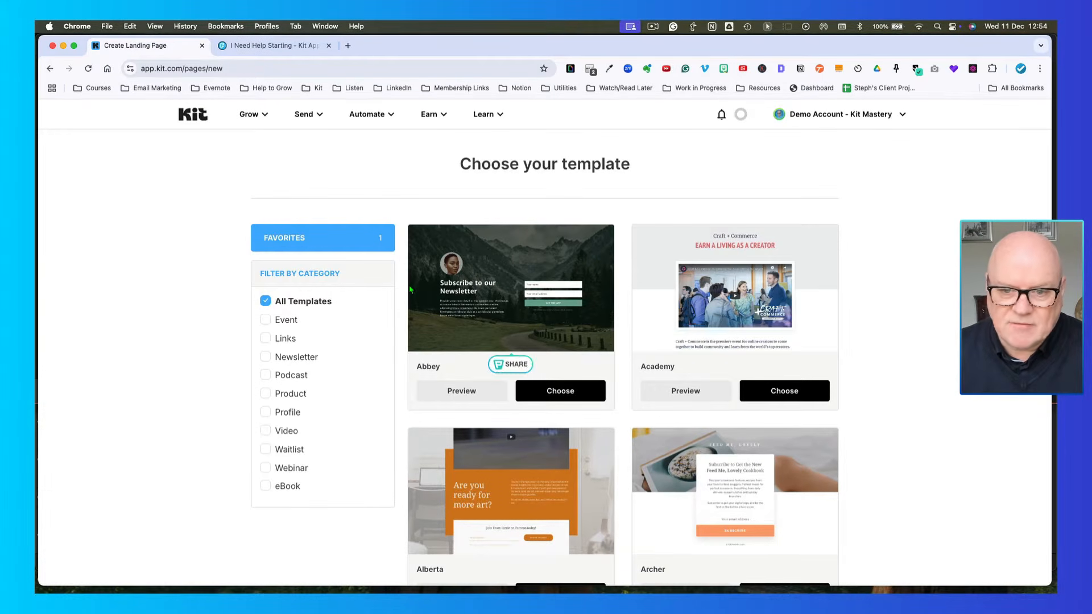
scroll(404, 291, "down", 1)
scroll(403, 292, "down", 15)
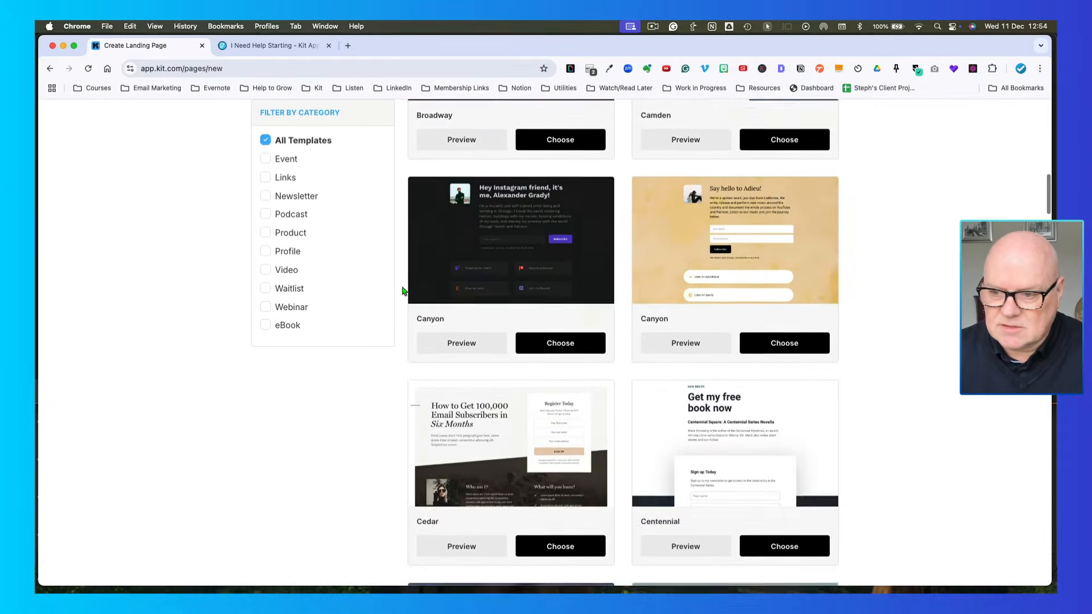
scroll(402, 292, "down", 15)
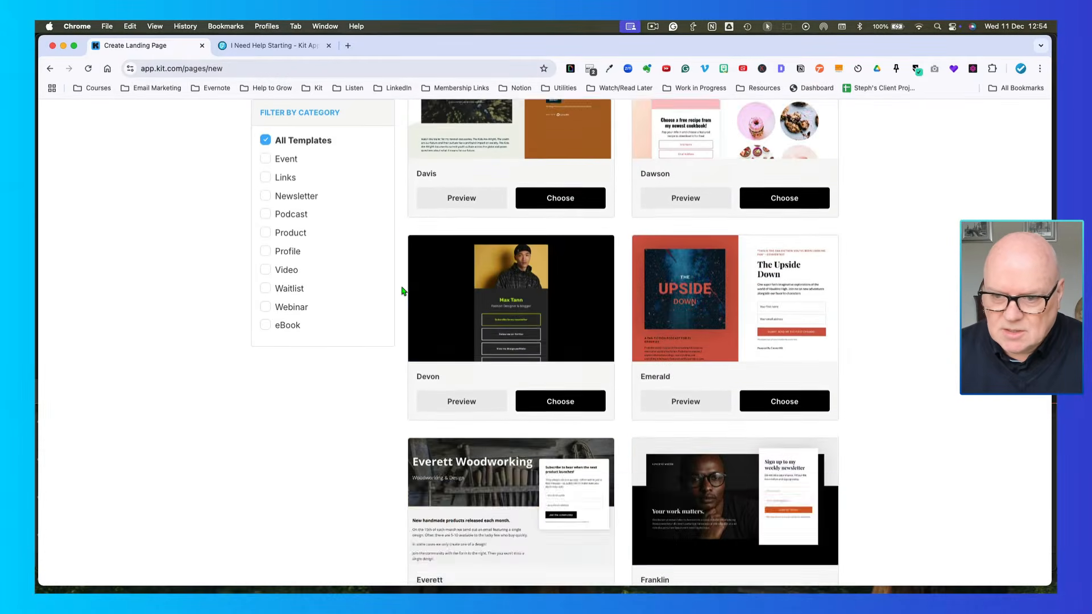
scroll(401, 291, "down", 15)
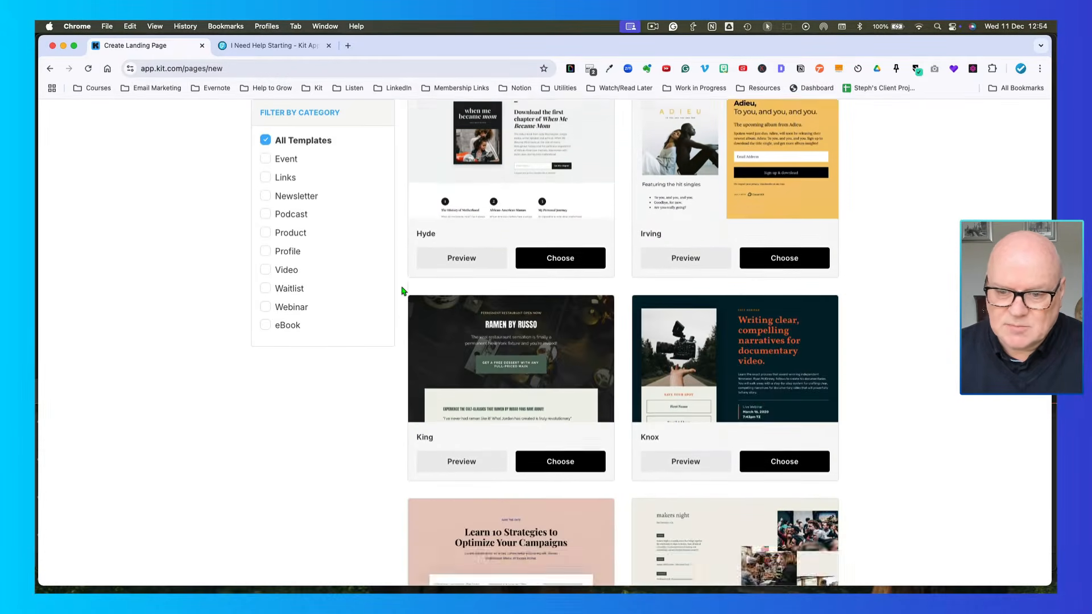
scroll(401, 291, "down", 15)
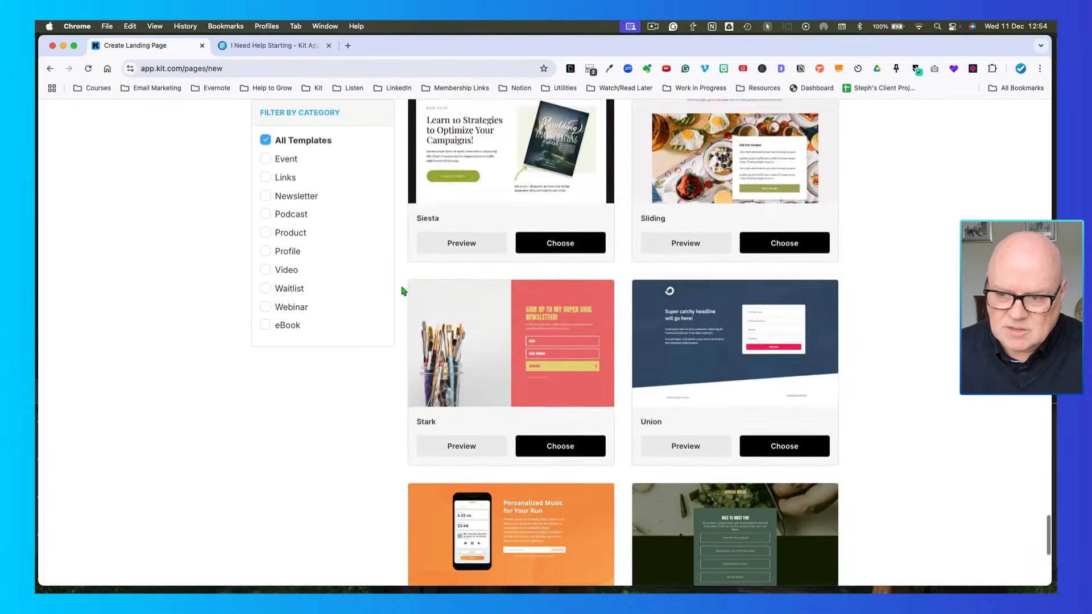
scroll(402, 291, "up", 15)
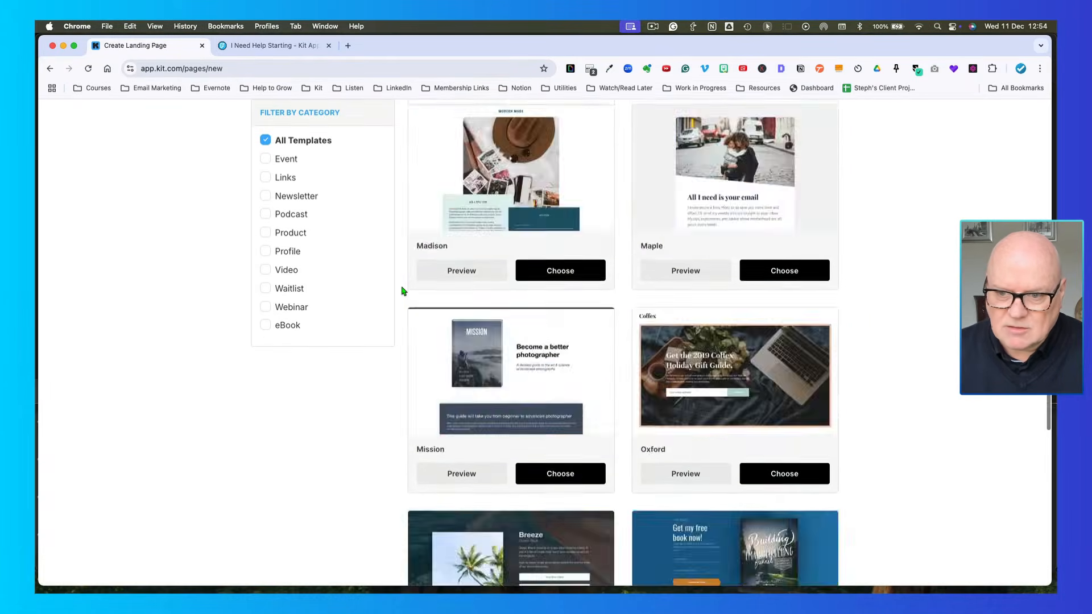
scroll(401, 291, "up", 15)
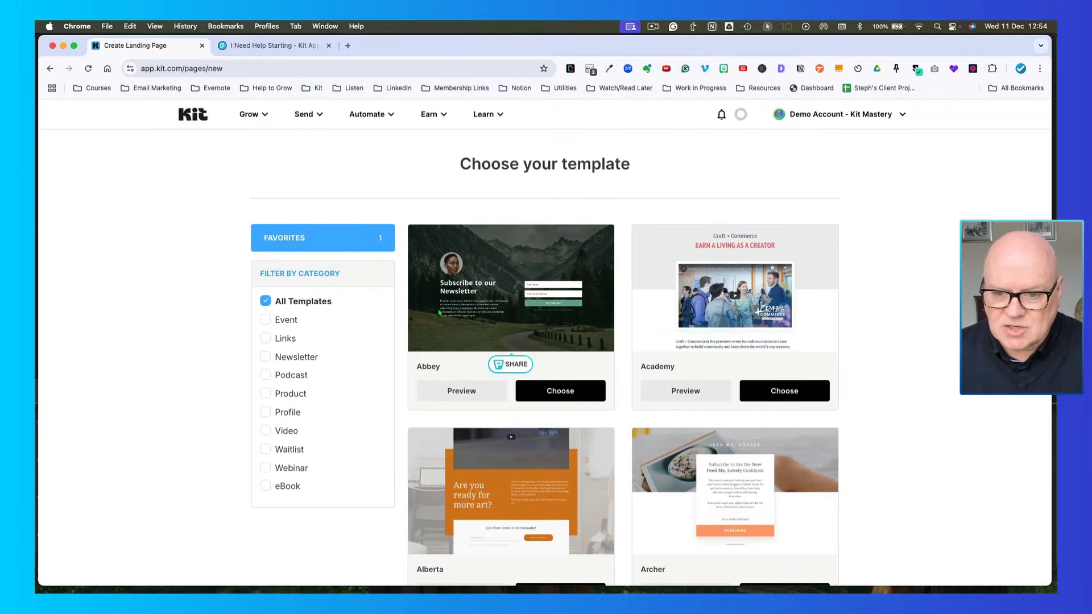
scroll(405, 356, "down", 5)
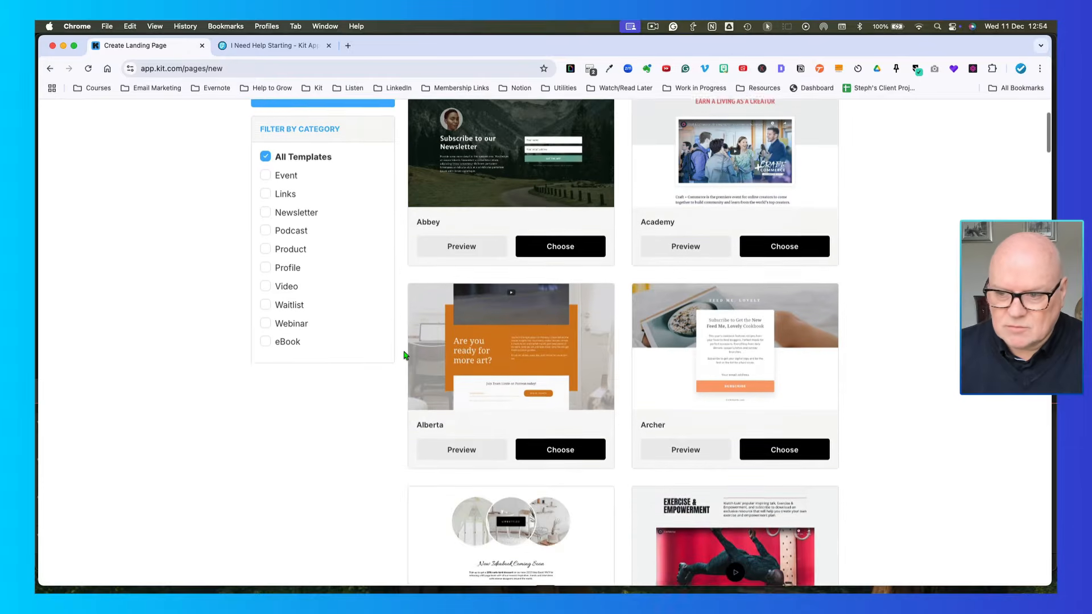
scroll(404, 355, "down", 4)
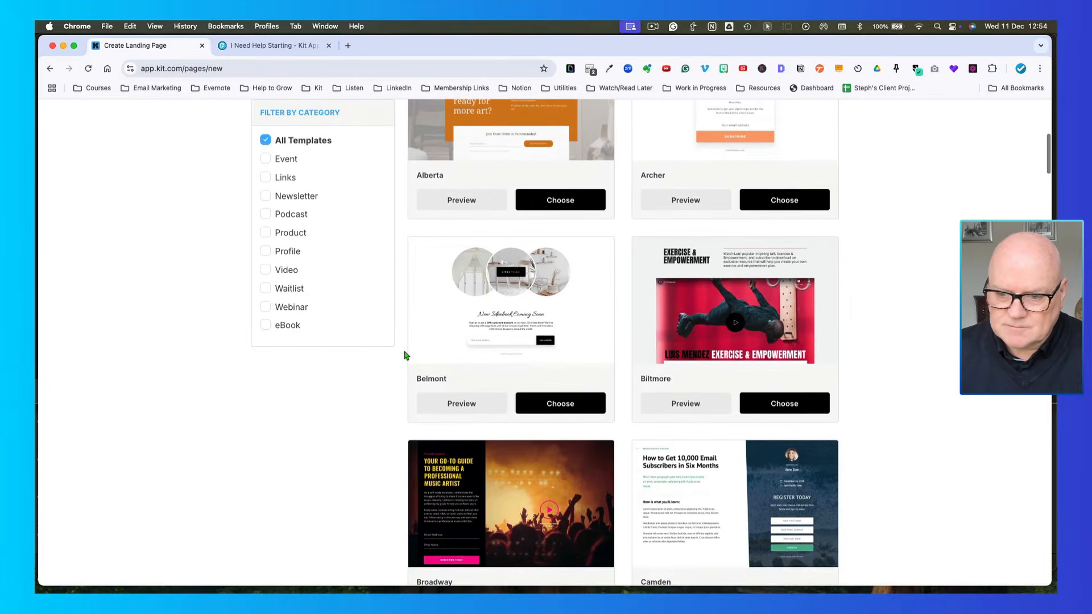
scroll(404, 355, "up", 3)
scroll(405, 356, "up", 6)
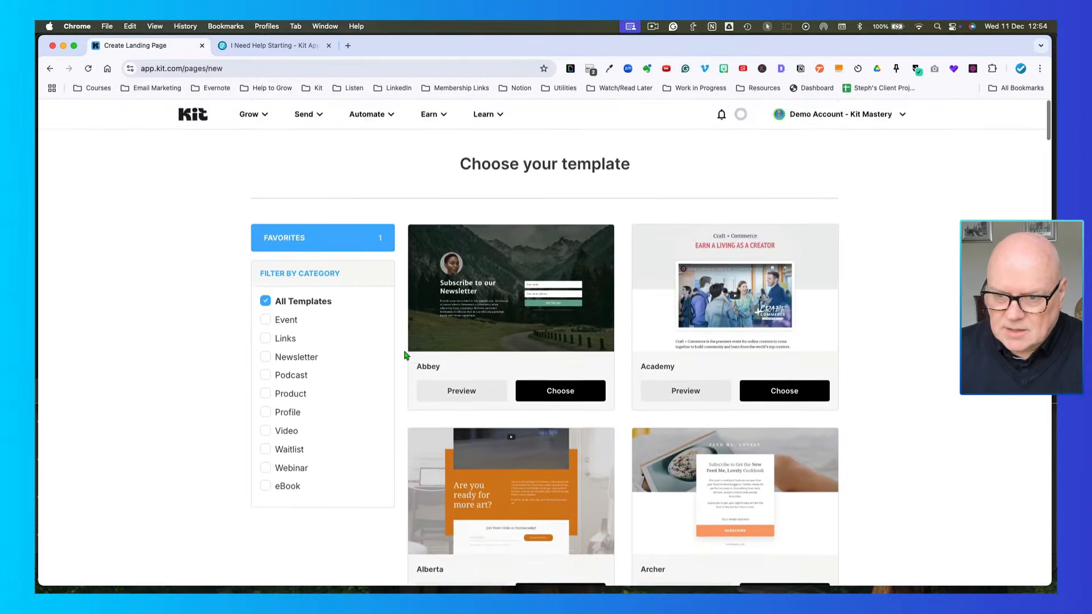
left_click(556, 393)
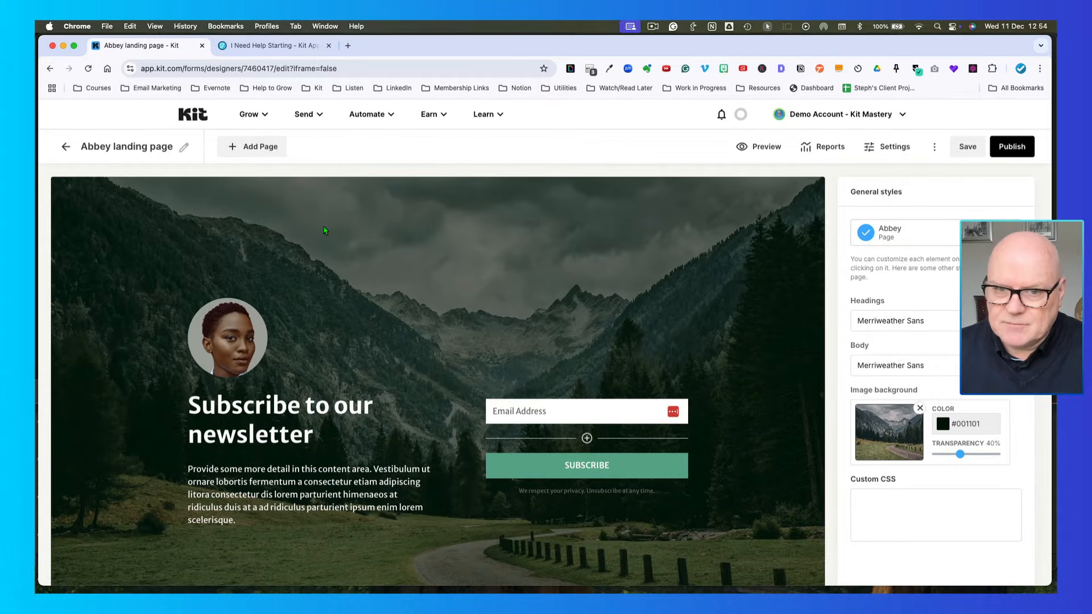
Step: Rename the landing page as "Demo Landing Page Video"
left_click(185, 149)
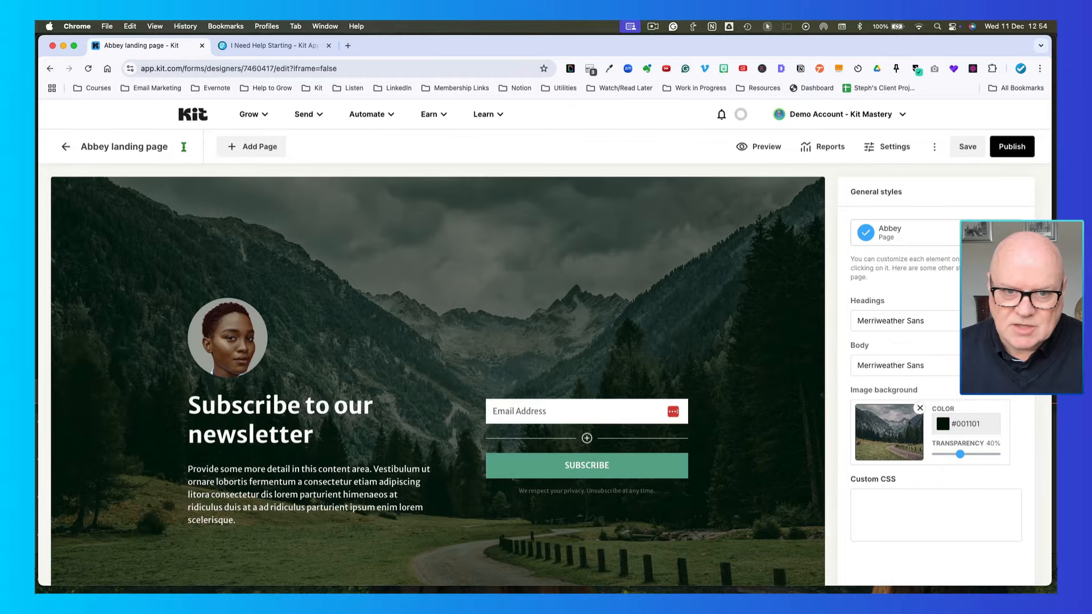
triple_click(123, 146)
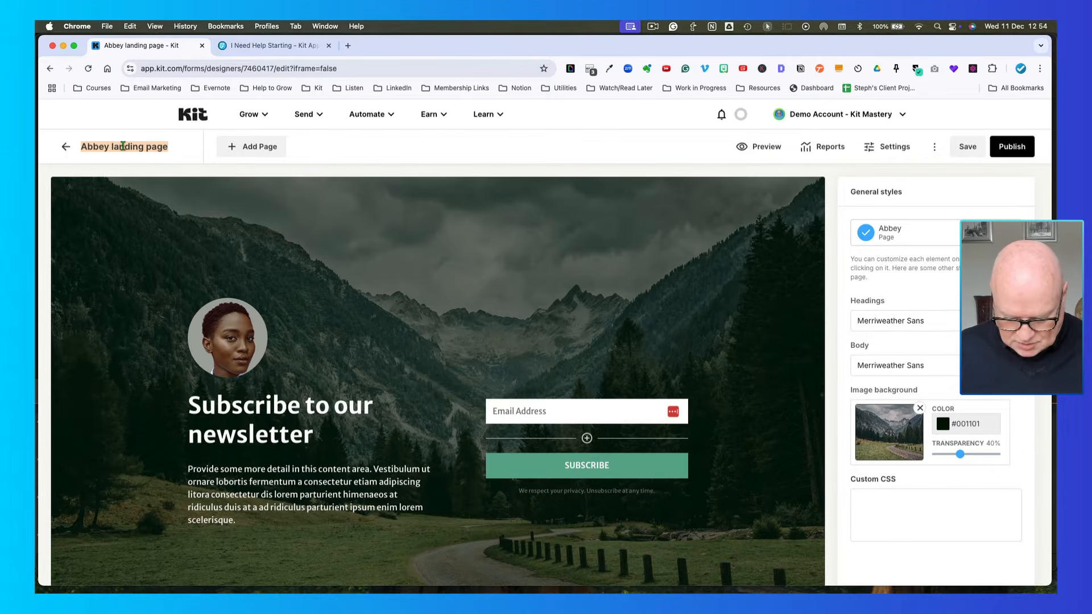
type("Demo La")
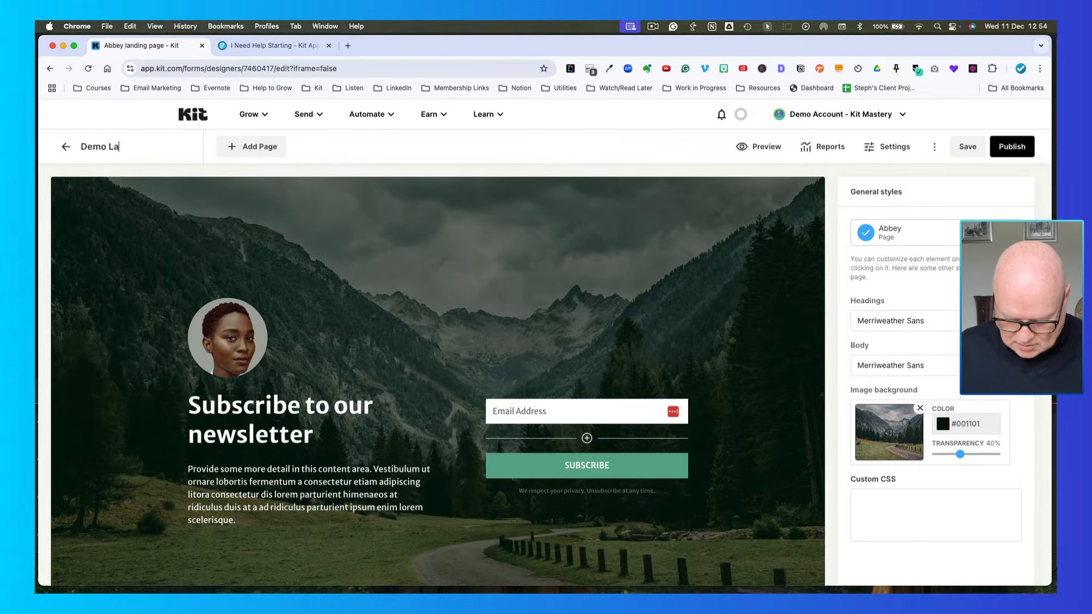
type("nding Page")
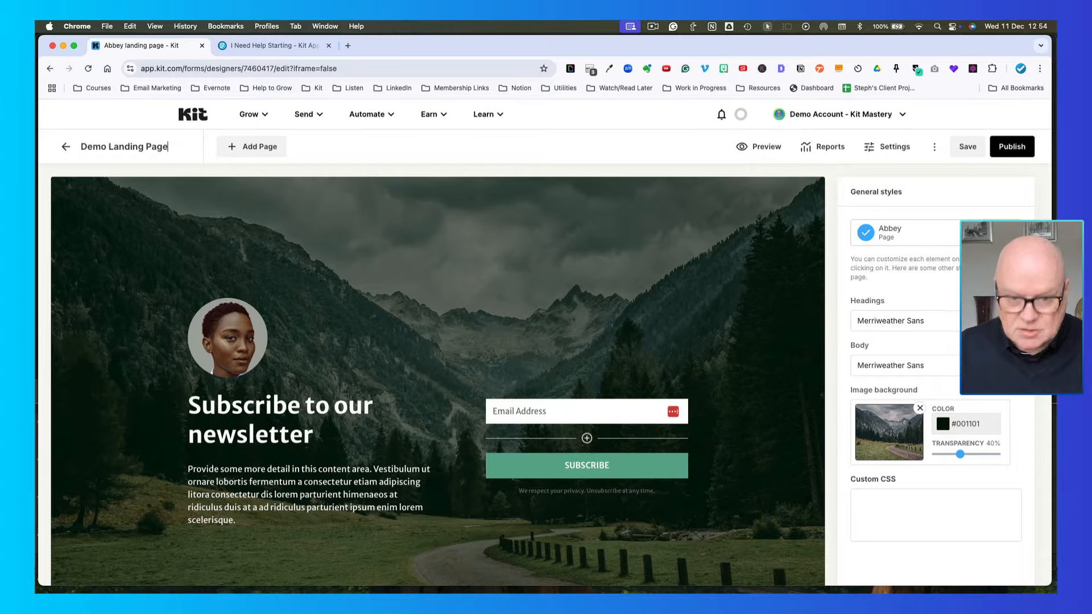
type(" C")
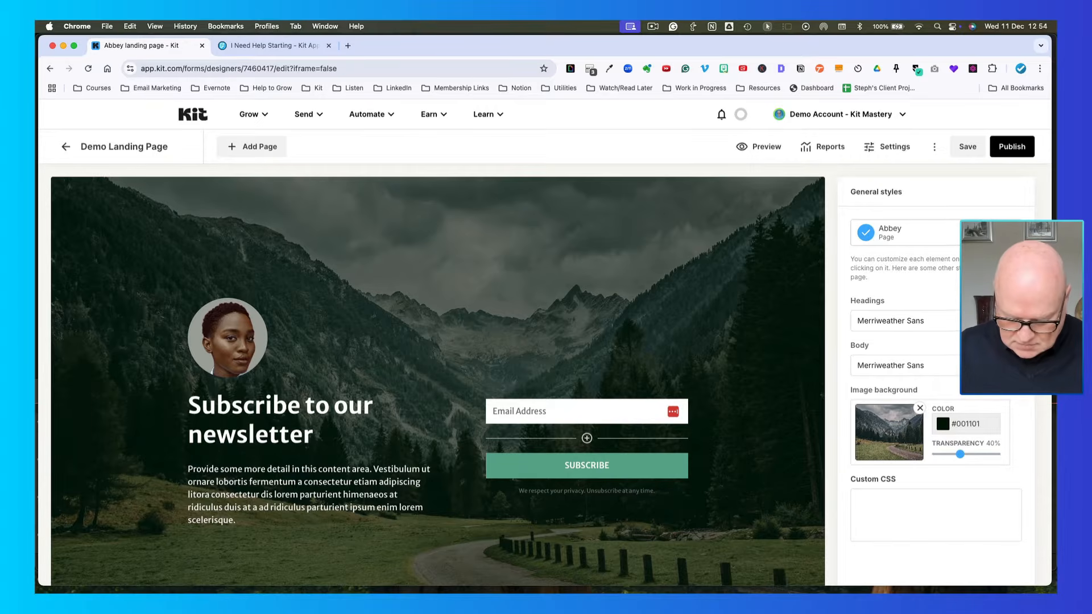
type("Video")
key("Return")
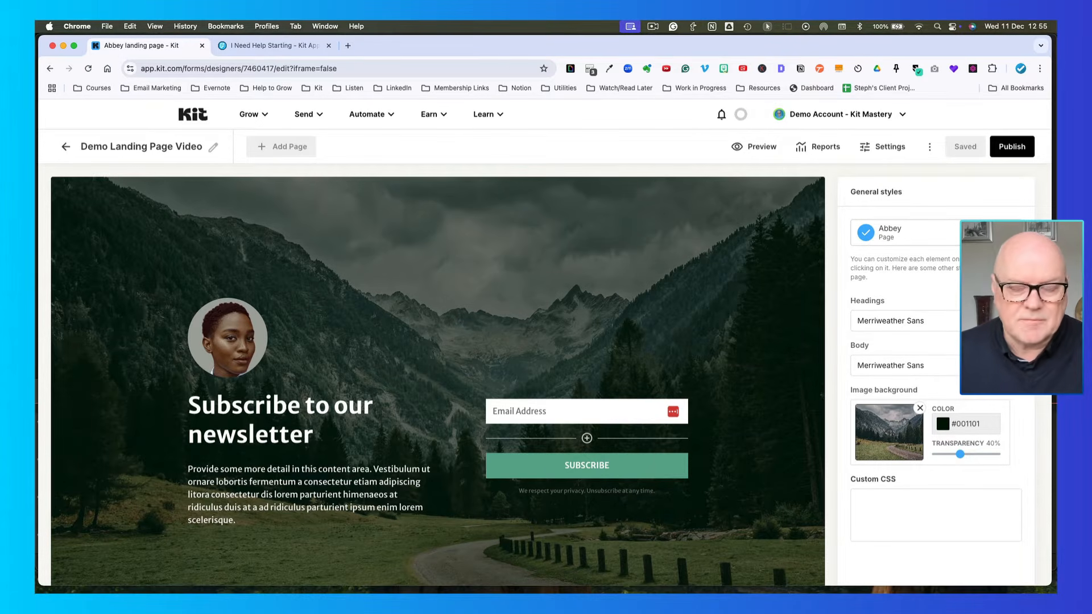
Step: Look over the full landing page layout and inspect the image settings of the round portrait above the headline
scroll(411, 249, "down", 2)
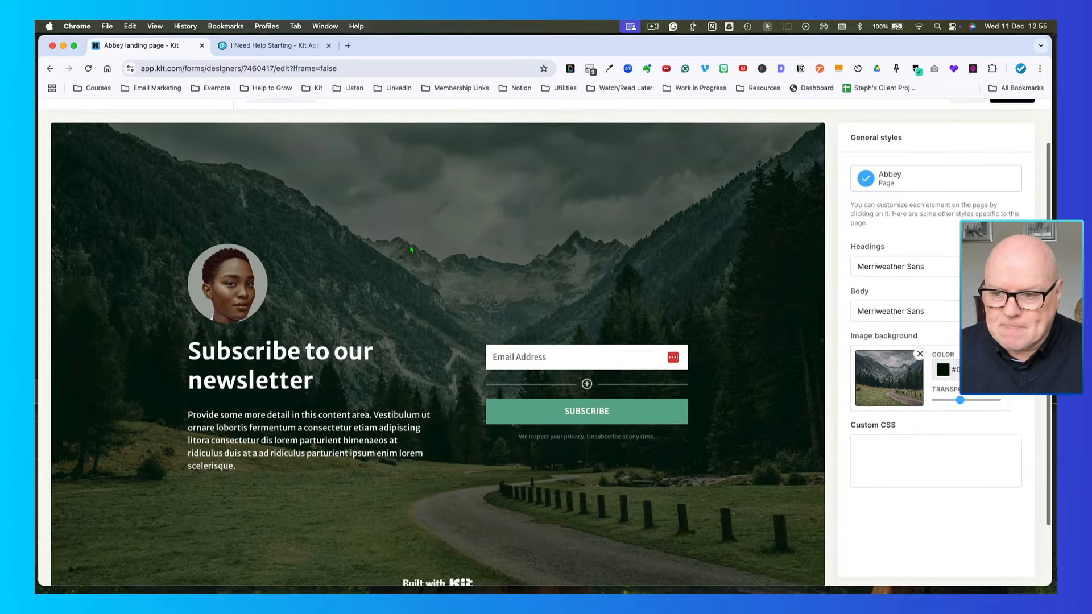
scroll(411, 249, "down", 3)
scroll(445, 257, "up", 5)
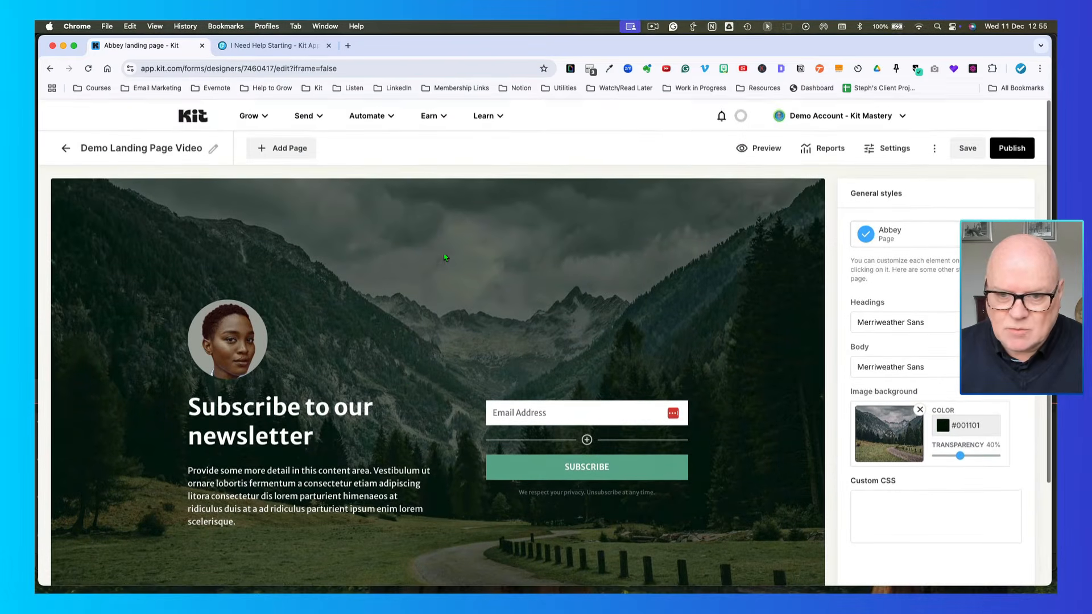
scroll(455, 258, "down", 4)
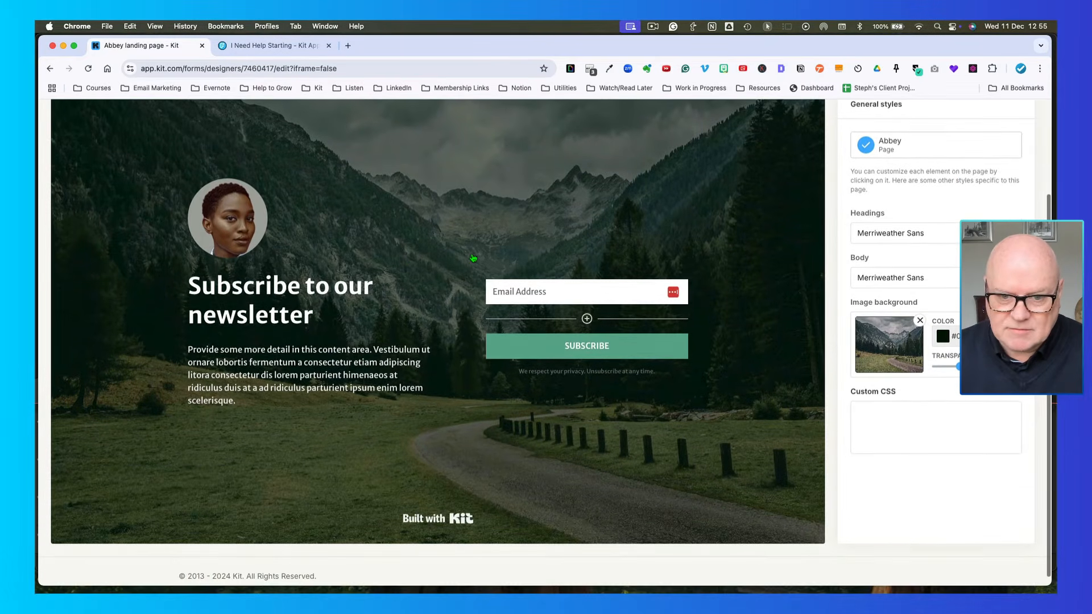
scroll(471, 258, "up", 4)
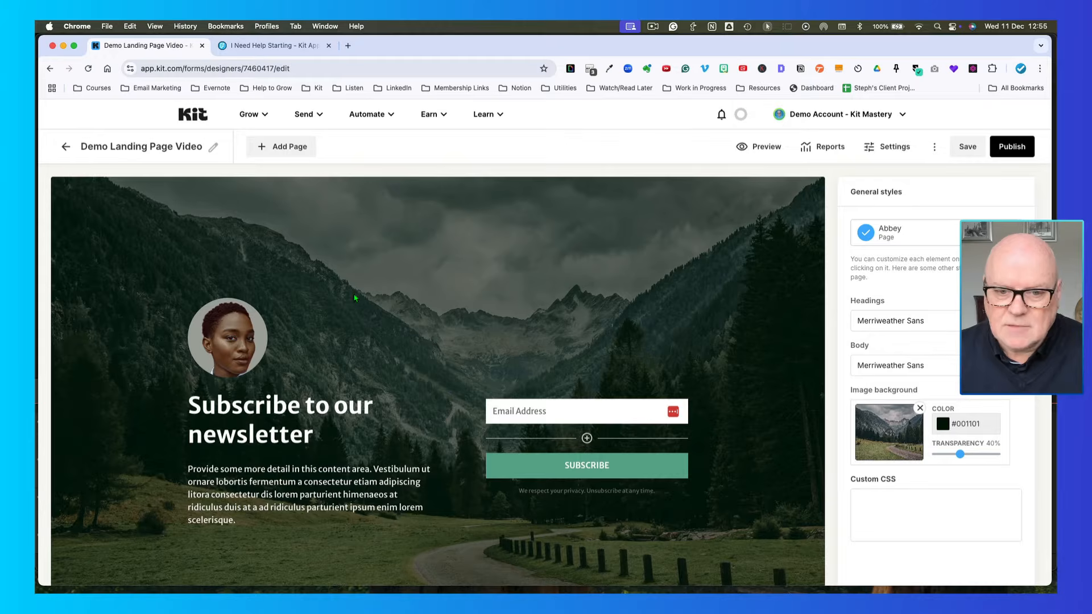
left_click(236, 344)
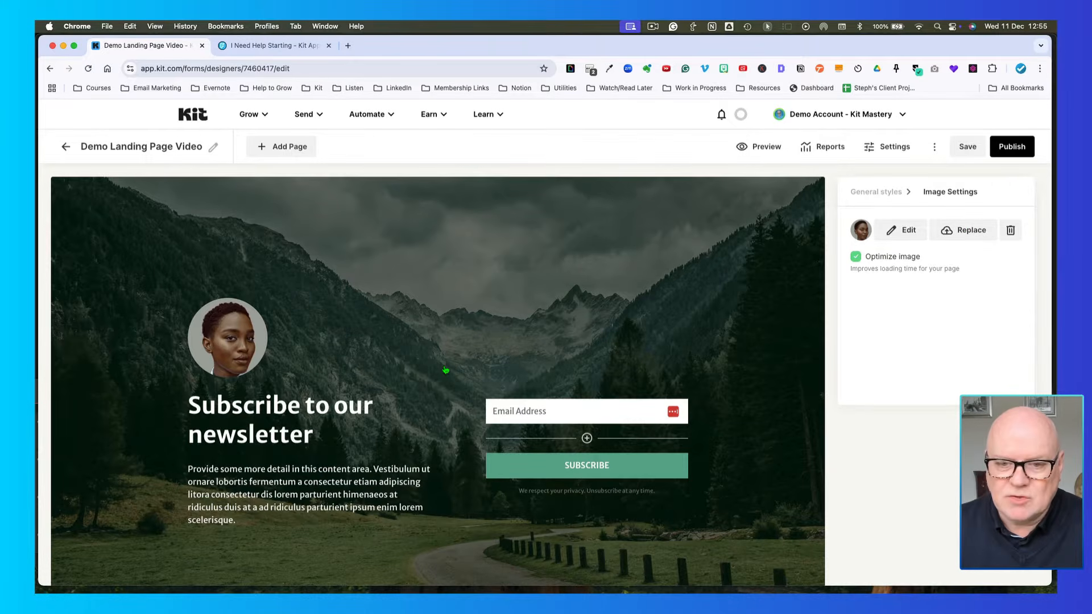
scroll(445, 370, "down", 3)
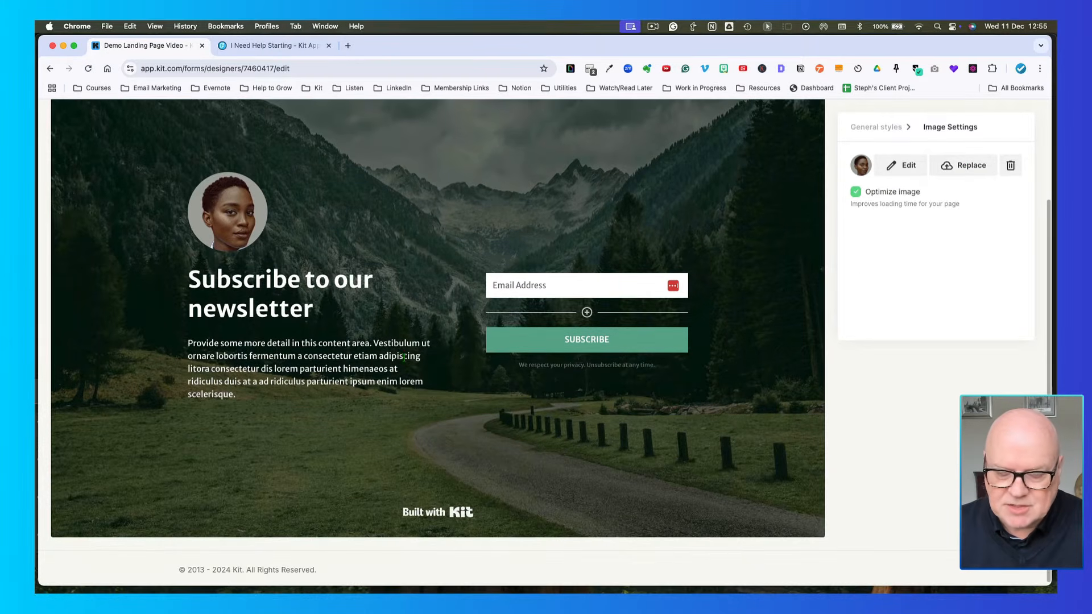
scroll(415, 348, "up", 2)
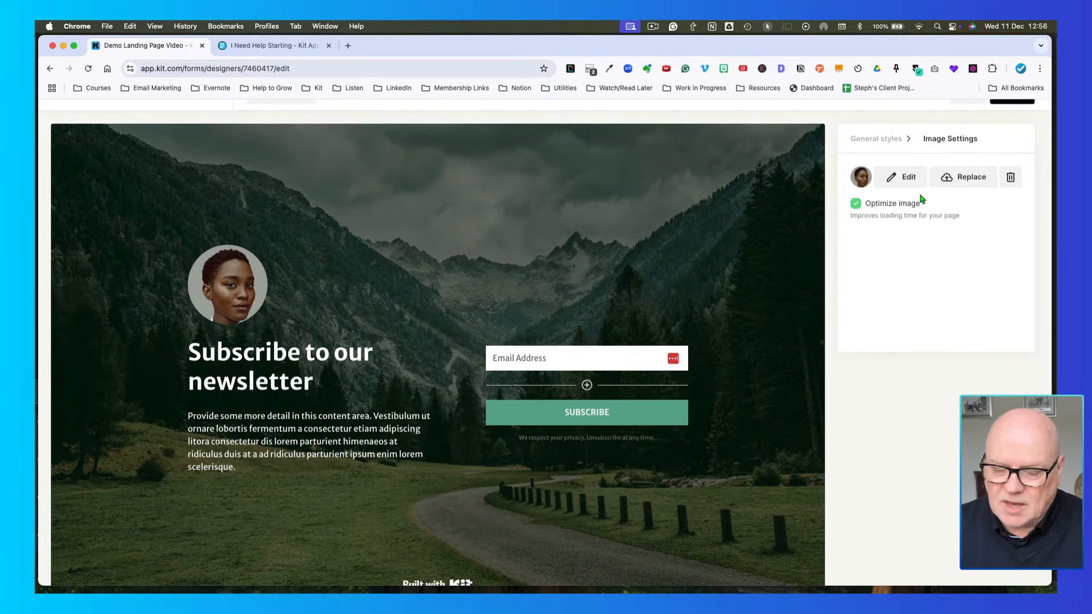
scroll(909, 241, "down", 1)
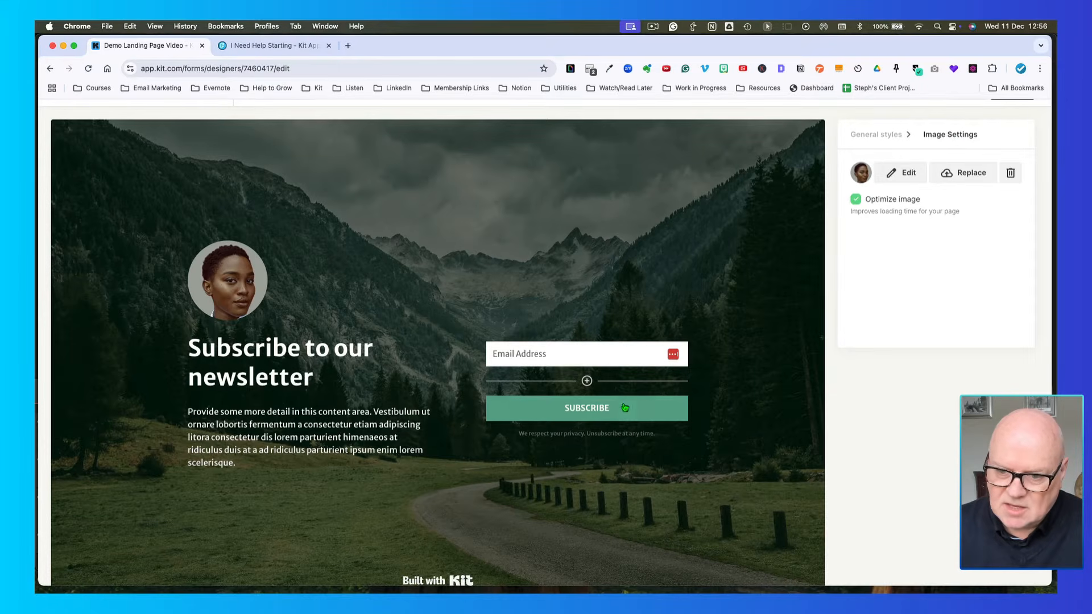
Step: Examine the style options for the Email Address field, the body paragraph and the "Subscribe to our newsletter" headline
left_click(519, 353)
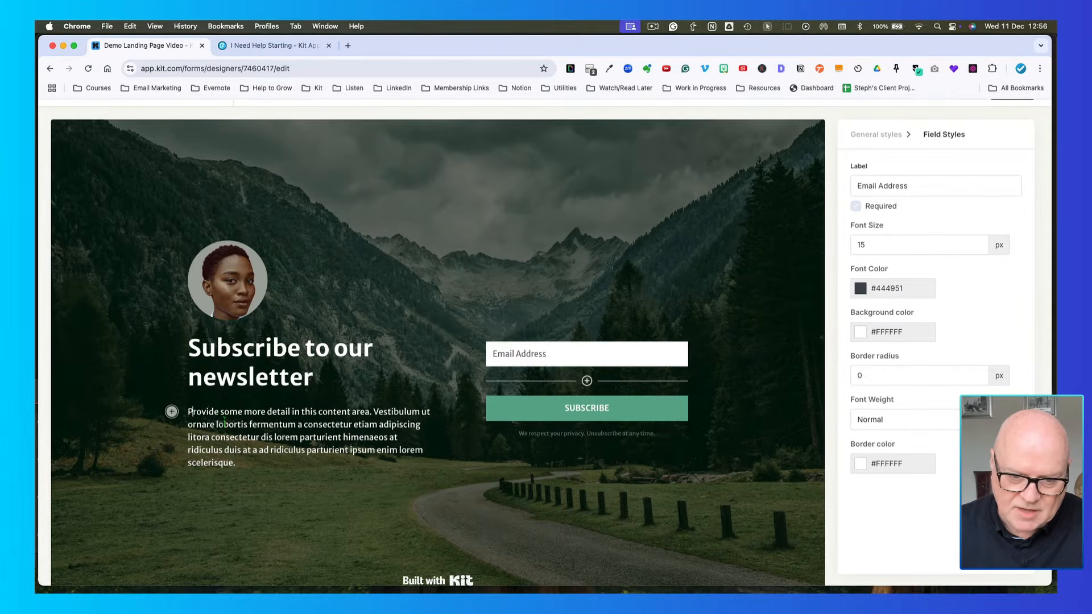
left_click_drag(189, 411, 233, 428)
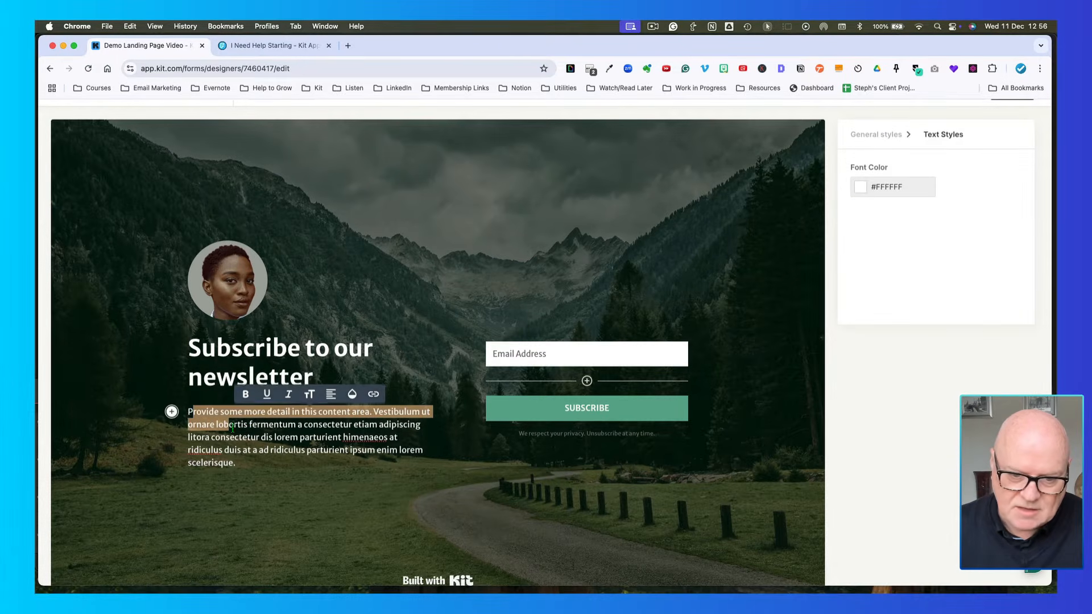
left_click(380, 436)
double_click(266, 455)
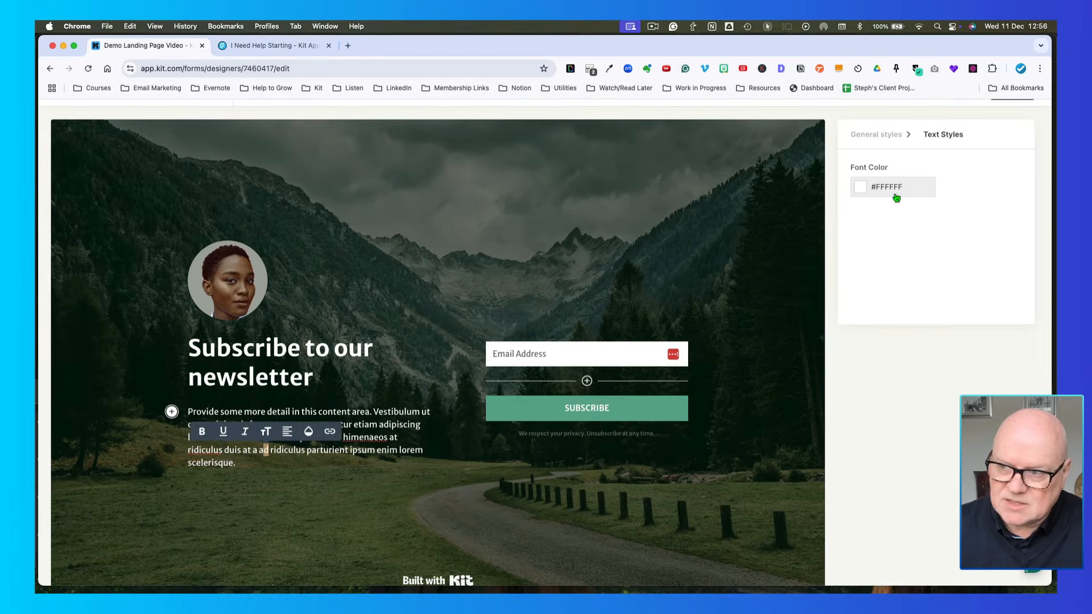
left_click_drag(318, 376, 190, 345)
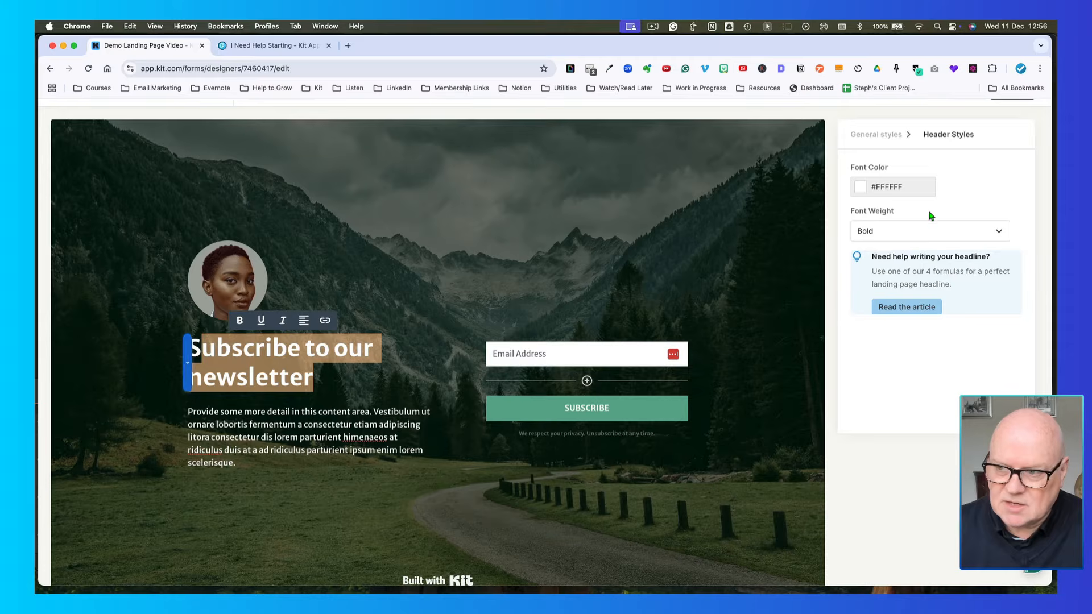
left_click(947, 213)
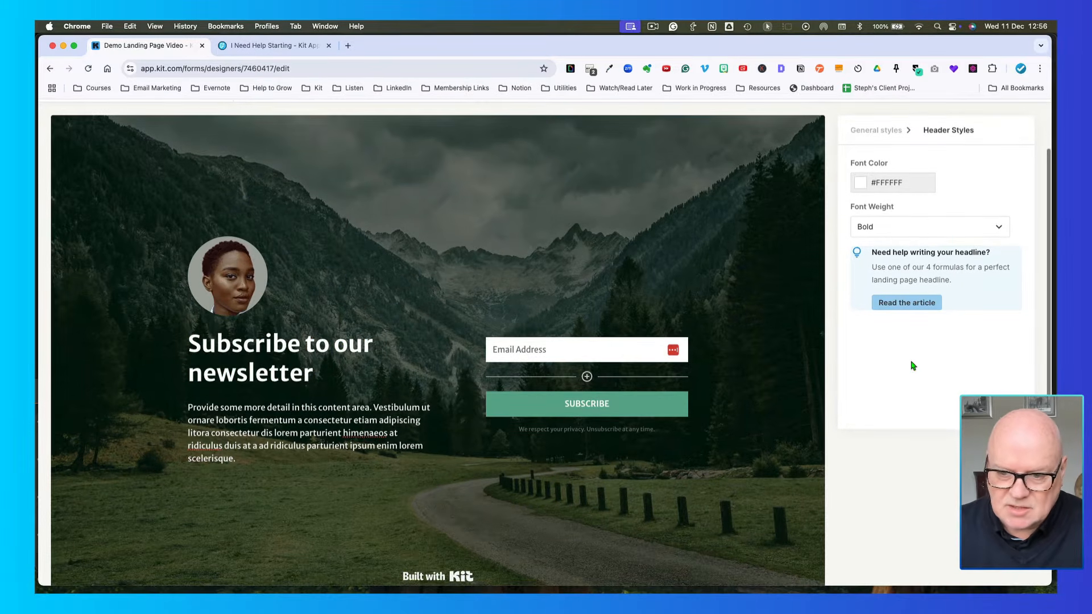
scroll(913, 364, "down", 1)
scroll(891, 361, "up", 1)
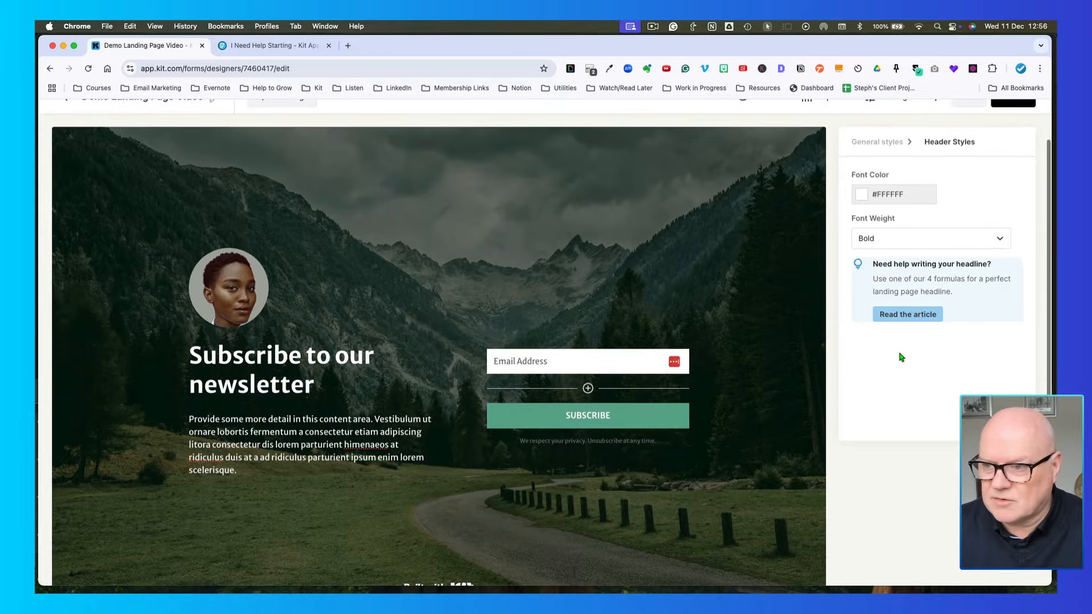
Step: Replace the portrait above the headline with the uploaded image combining a green-ringed portrait and the ConvertKit Approved Expert badge
left_click(227, 288)
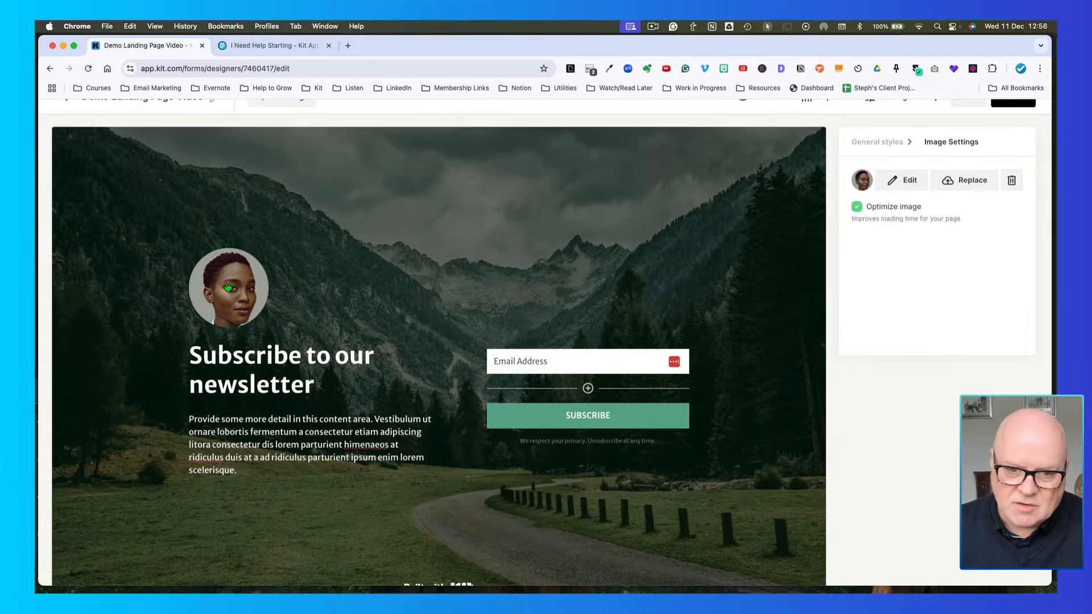
left_click(967, 182)
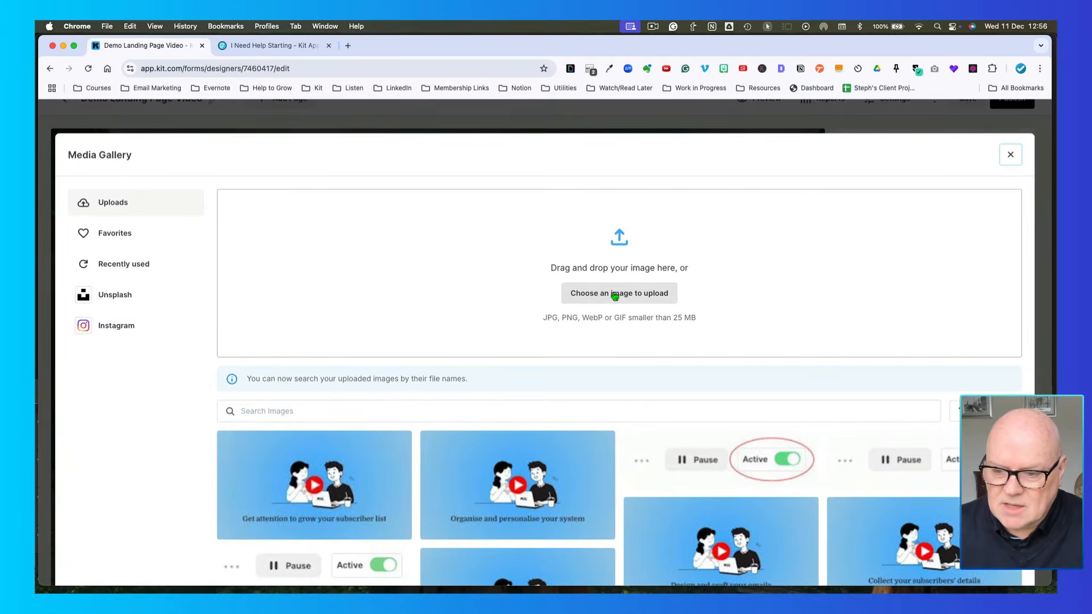
scroll(461, 355, "down", 6)
scroll(462, 356, "down", 7)
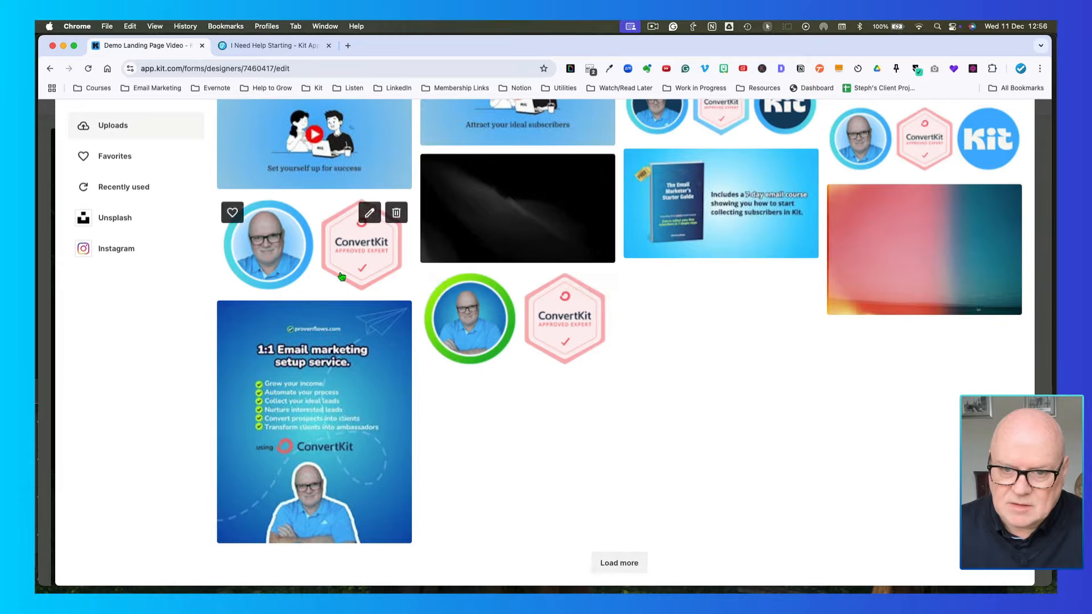
left_click(473, 335)
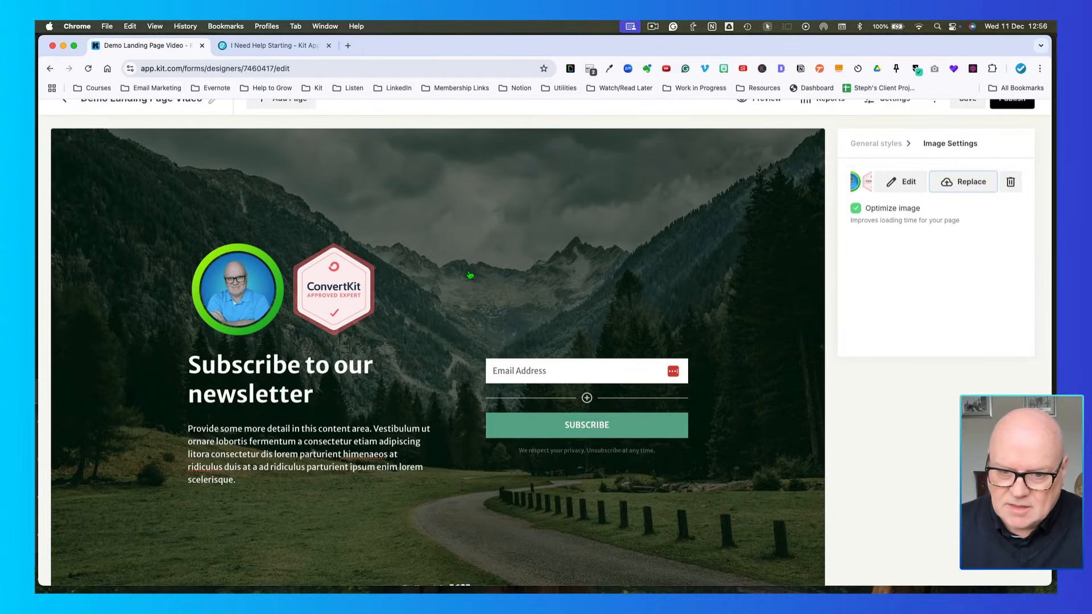
Step: Replace the "Subscribe to our newsletter" headline with "Download your free guide today."
scroll(471, 273, "up", 2)
triple_click(257, 422)
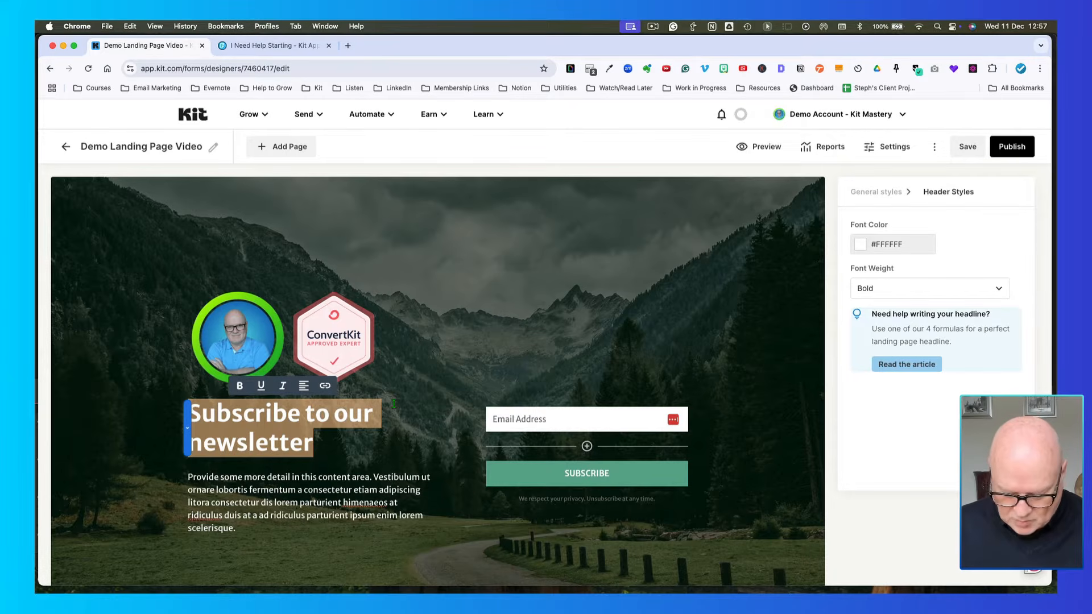
type("Download")
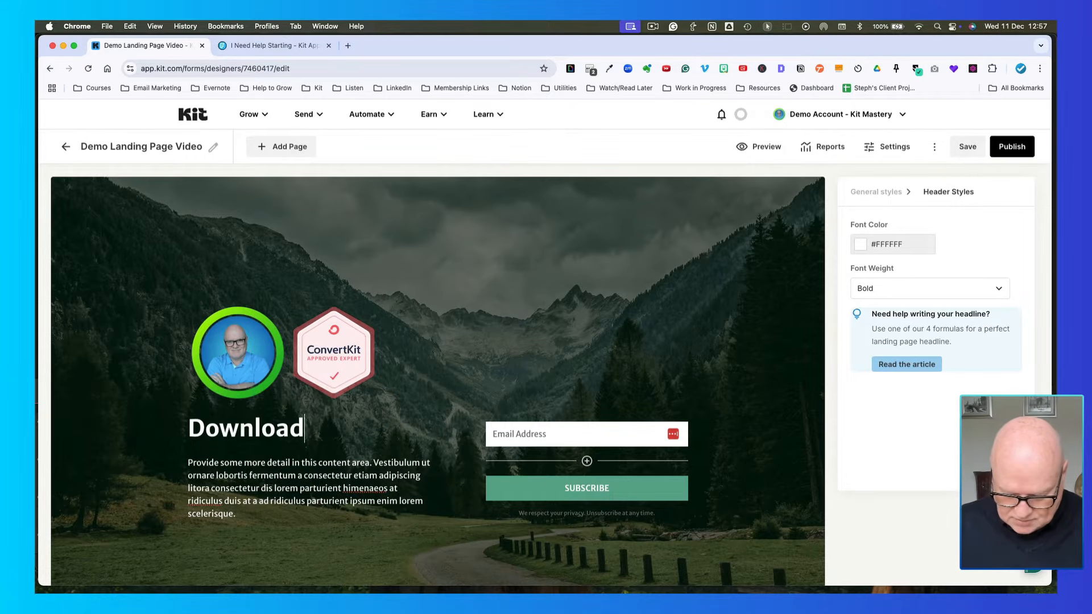
type(" your free gui")
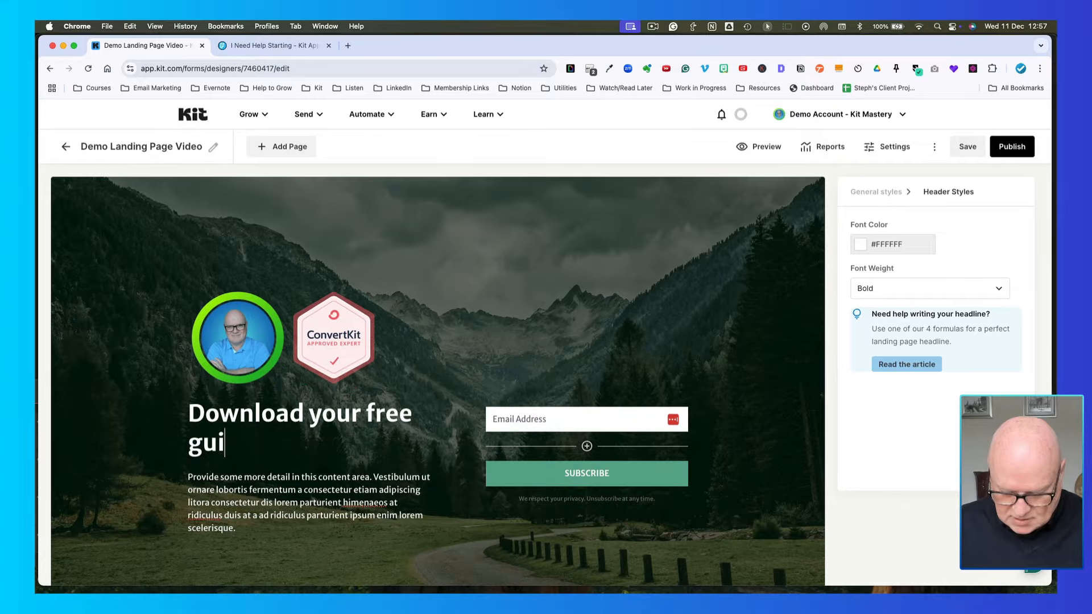
type("de today.")
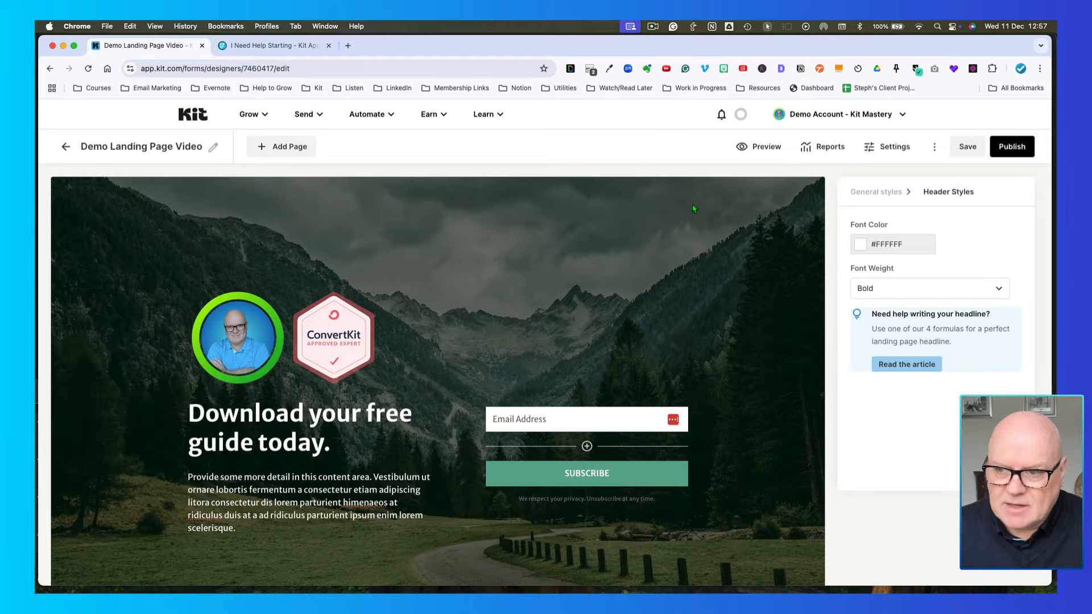
Step: Open the media gallery for the page's background image and display the Unsplash photos
left_click(862, 194)
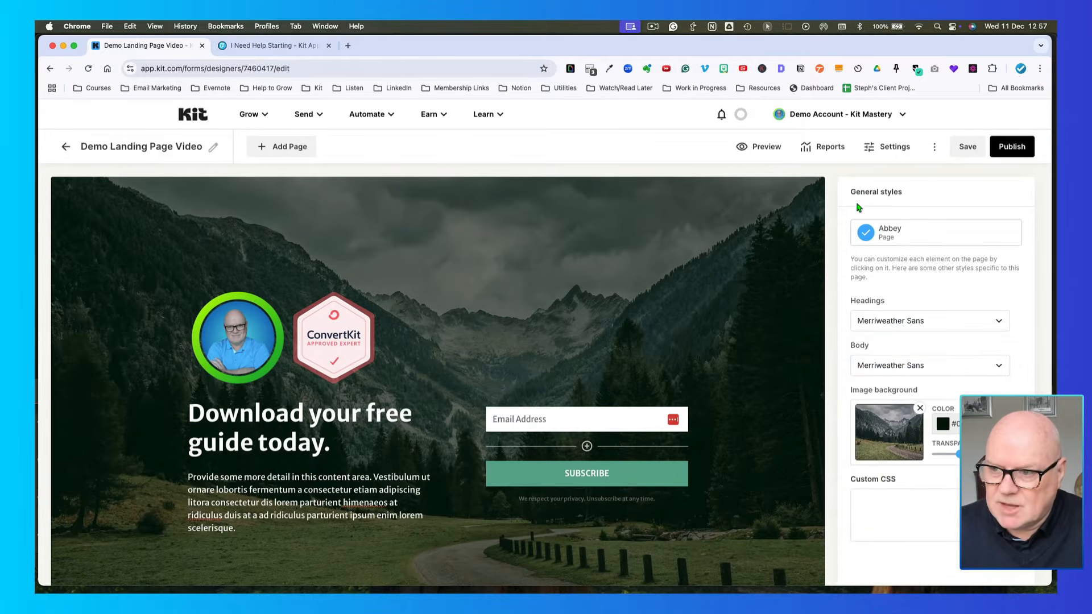
left_click(894, 435)
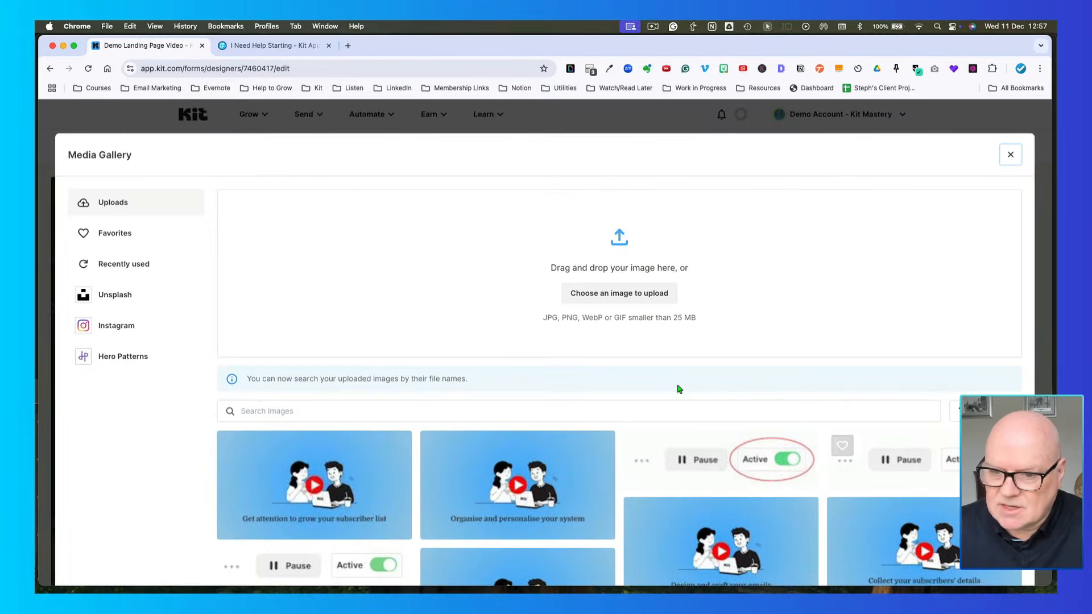
left_click(123, 291)
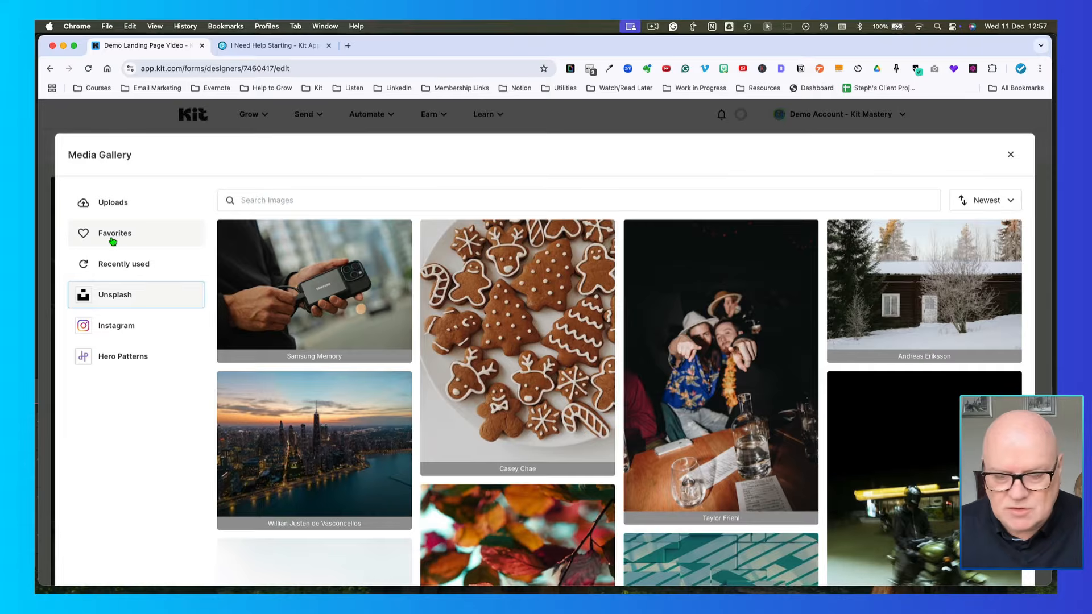
Step: Mark the Unsplash photo of hands holding a phone as a favorite, and remove the favorite mark again
mouse_move(278, 247)
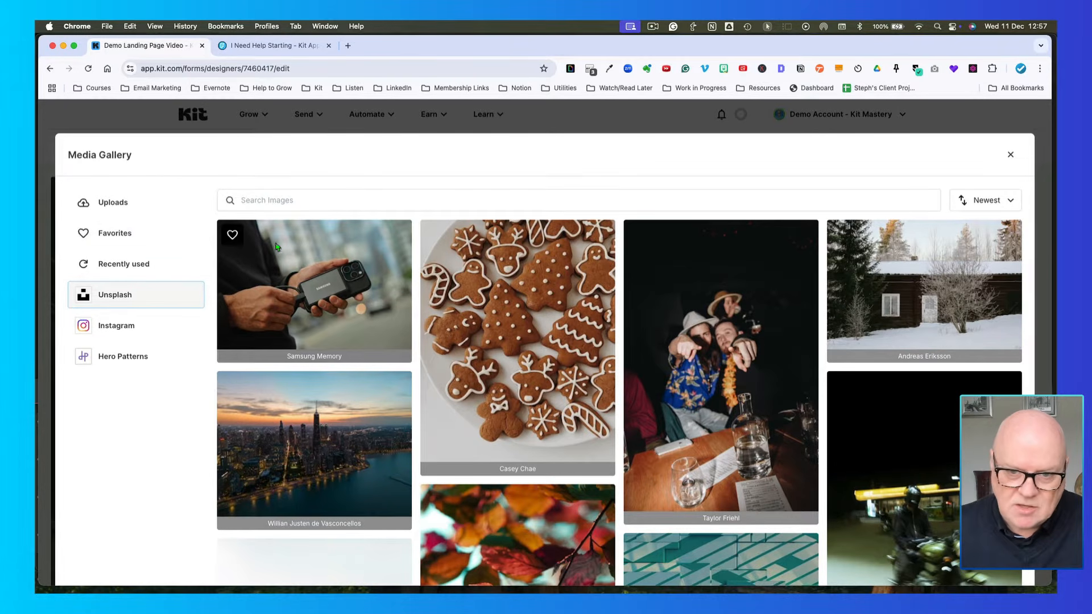
left_click(233, 237)
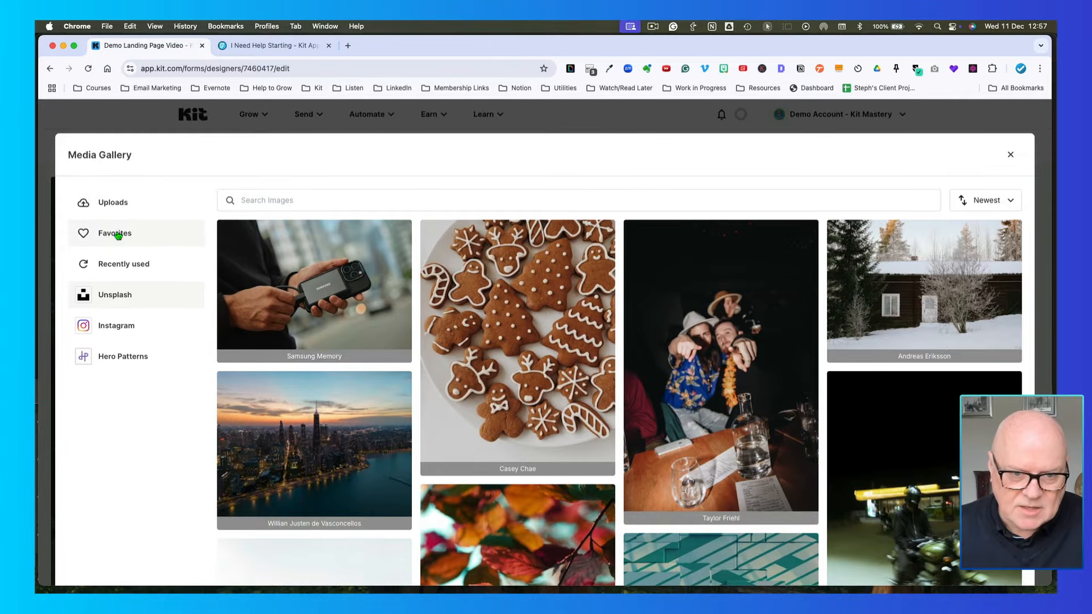
mouse_move(234, 240)
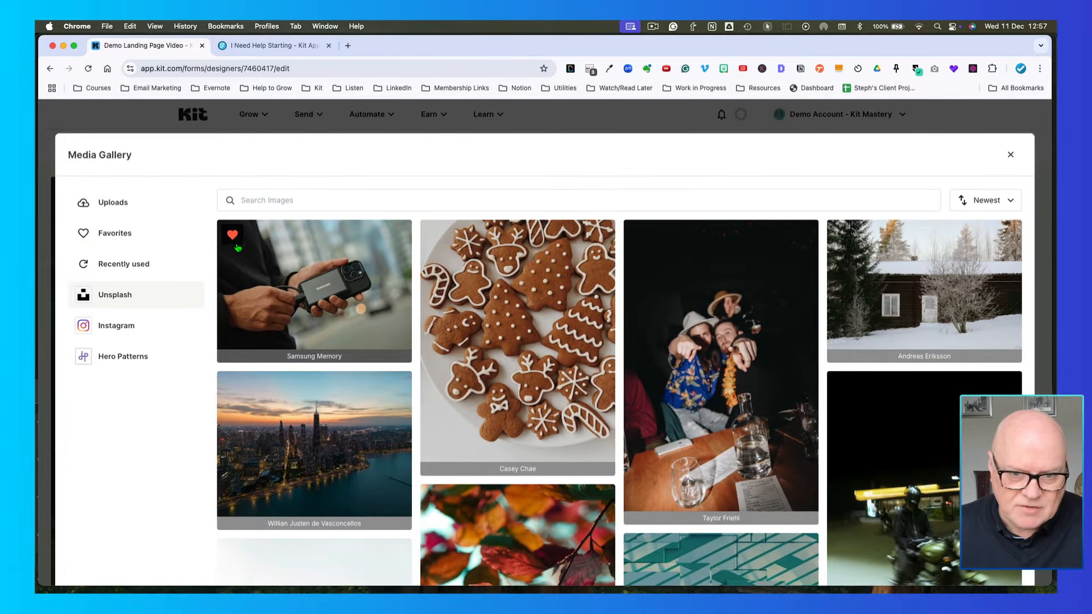
left_click(233, 237)
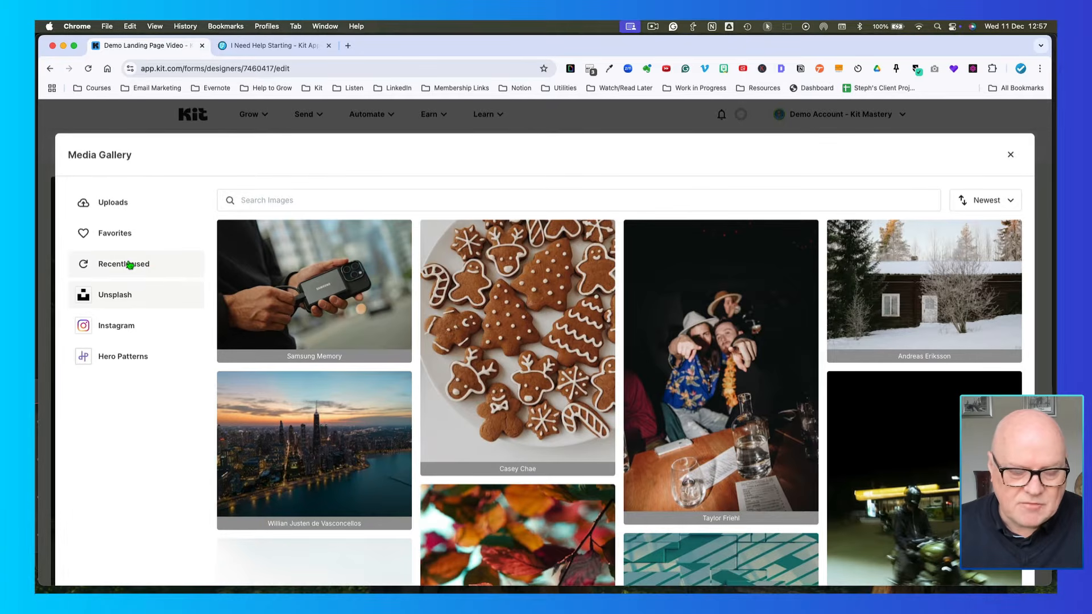
Step: Search Unsplash for "city" and set the night skyline photo with red-lit towers and a lotus-shaped building as the page background
scroll(130, 267, "down", 1)
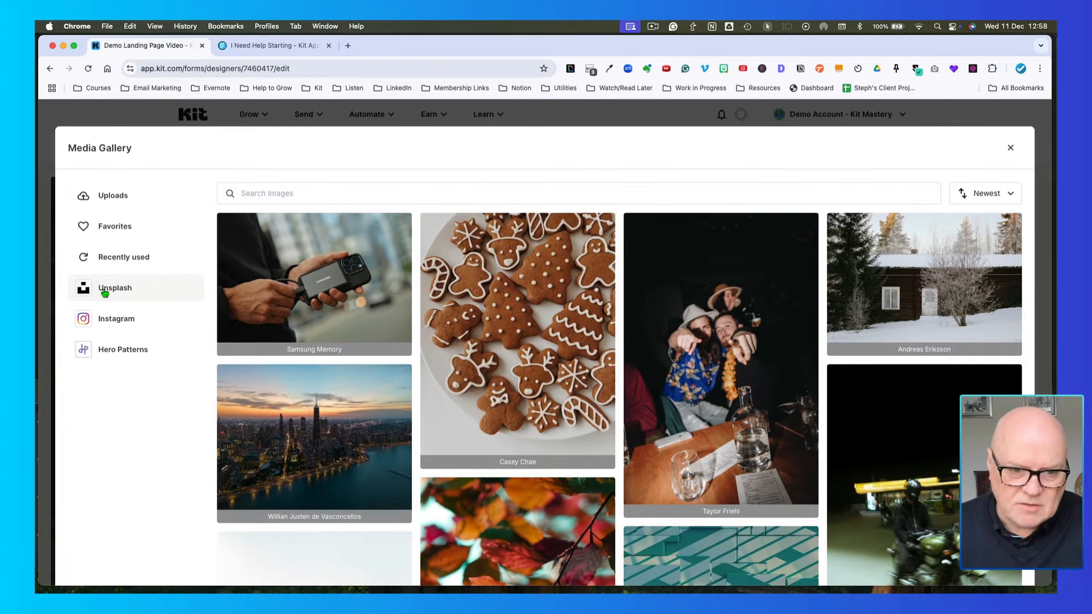
left_click(155, 293)
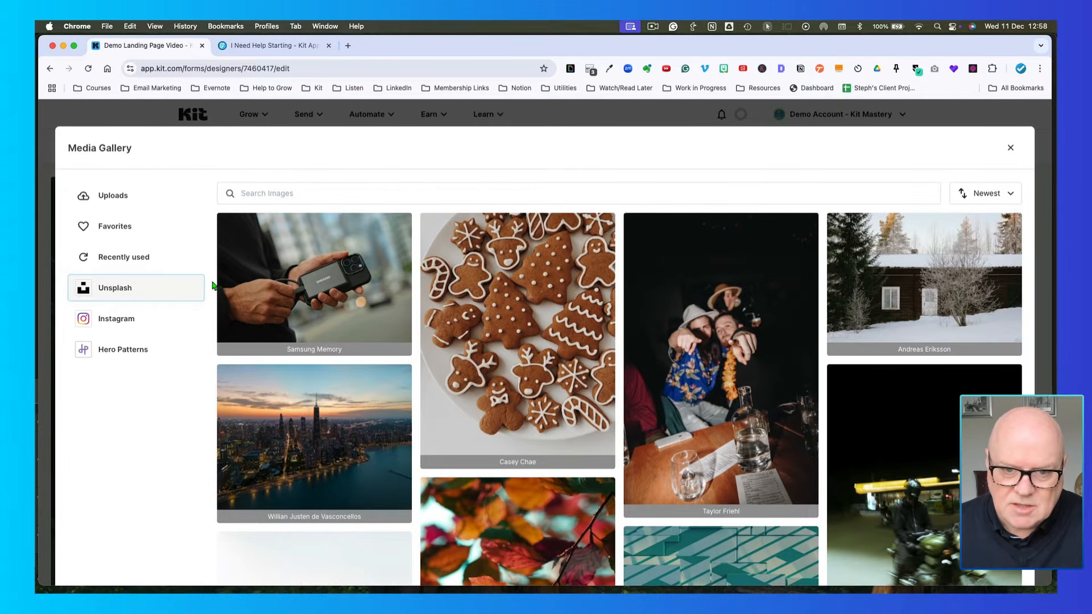
left_click(270, 193)
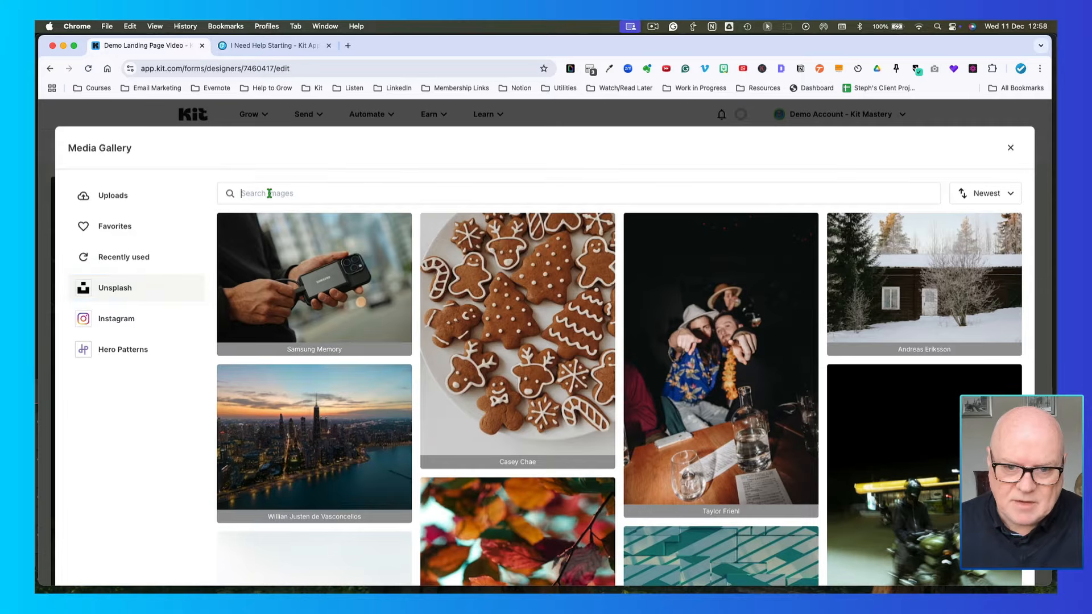
type("city")
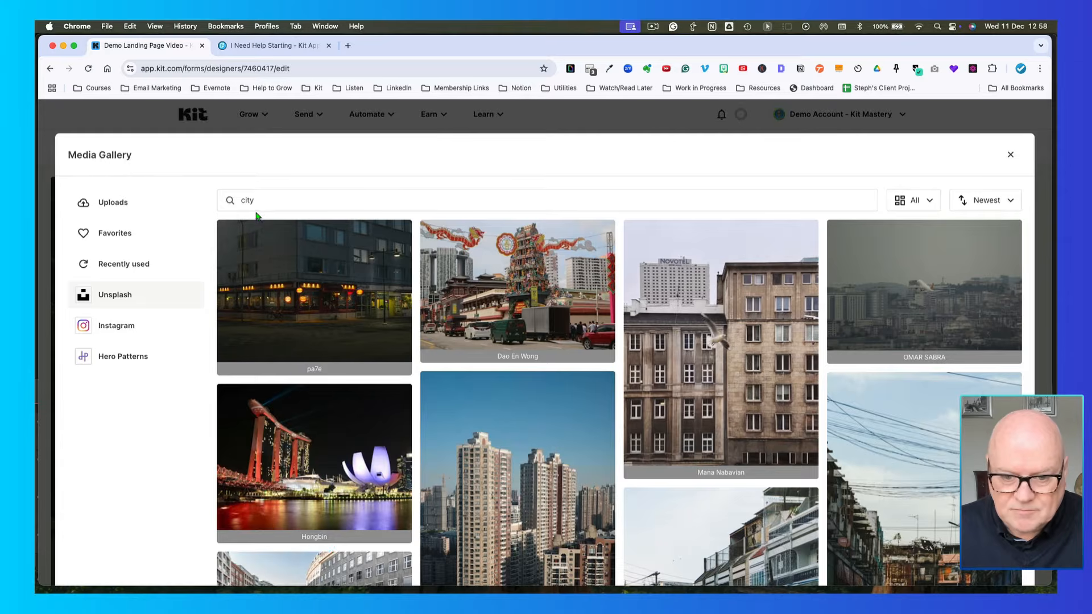
mouse_move(300, 456)
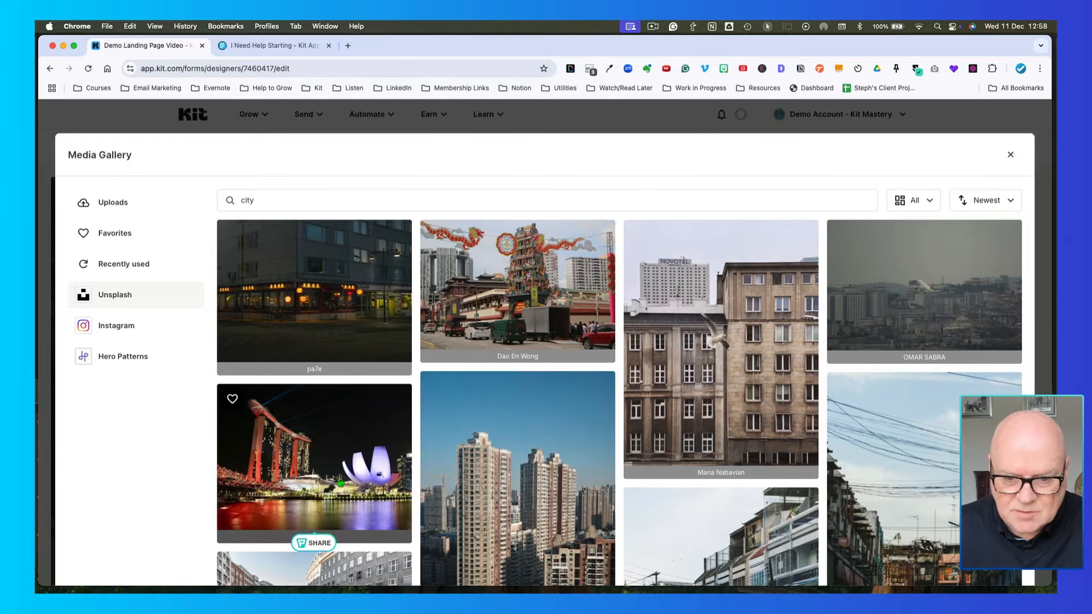
left_click(318, 453)
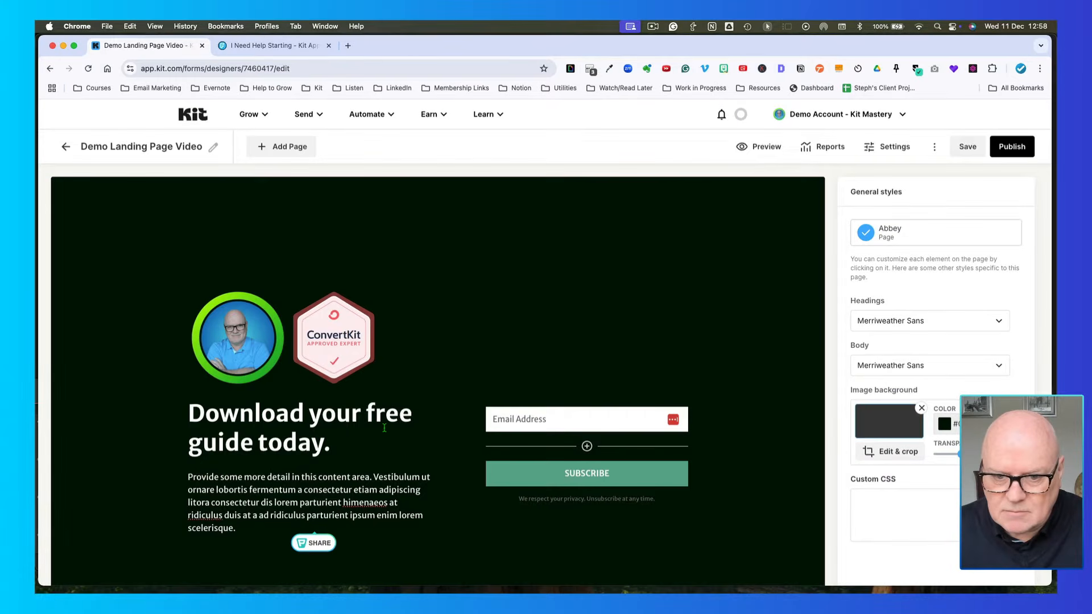
scroll(403, 398, "down", 3)
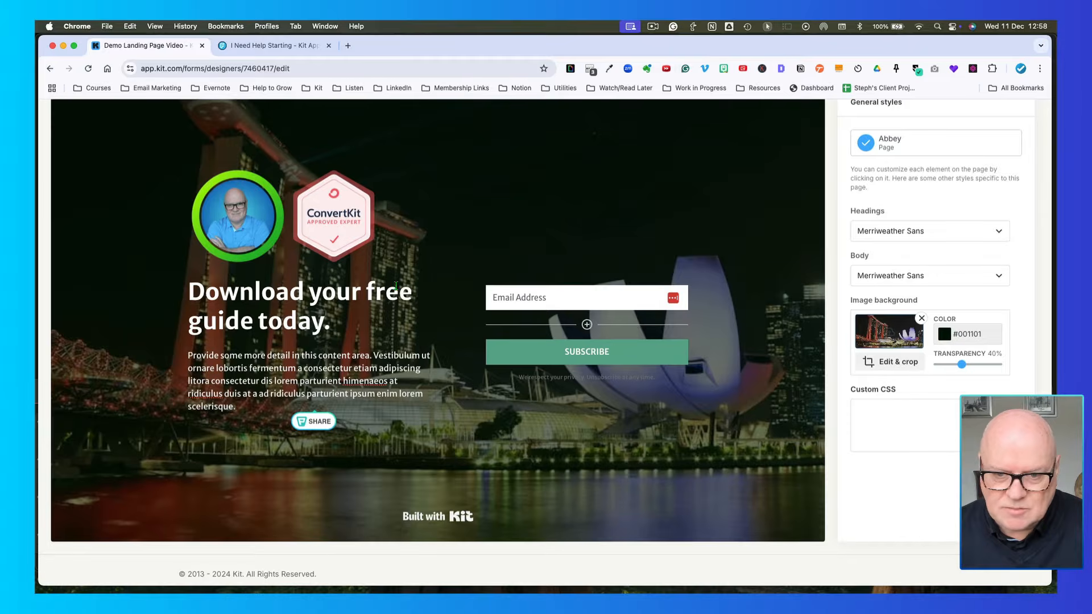
scroll(396, 286, "up", 3)
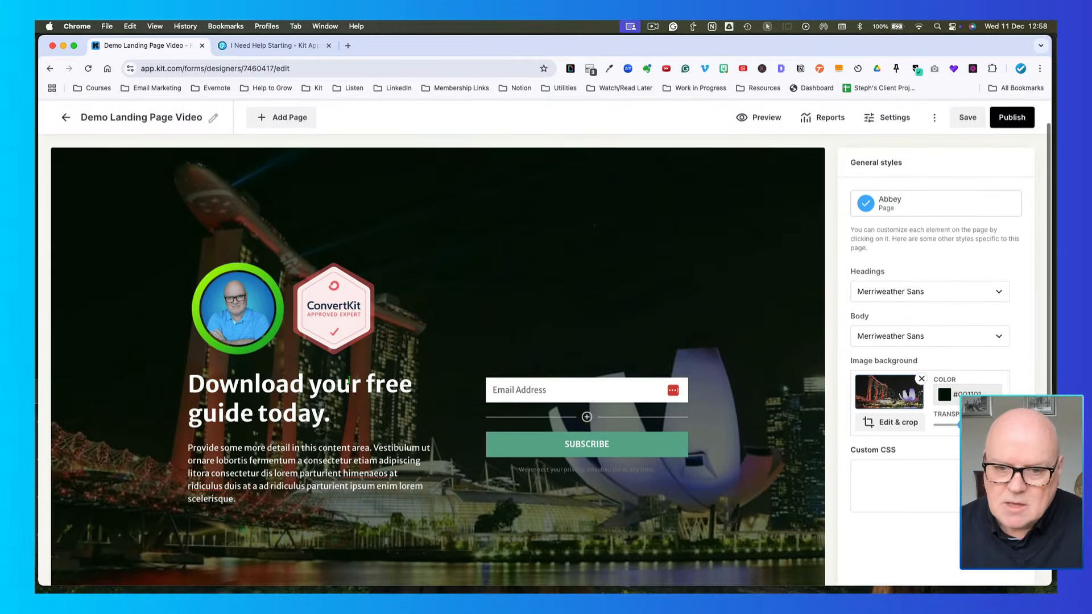
scroll(369, 380, "down", 2)
scroll(455, 379, "up", 2)
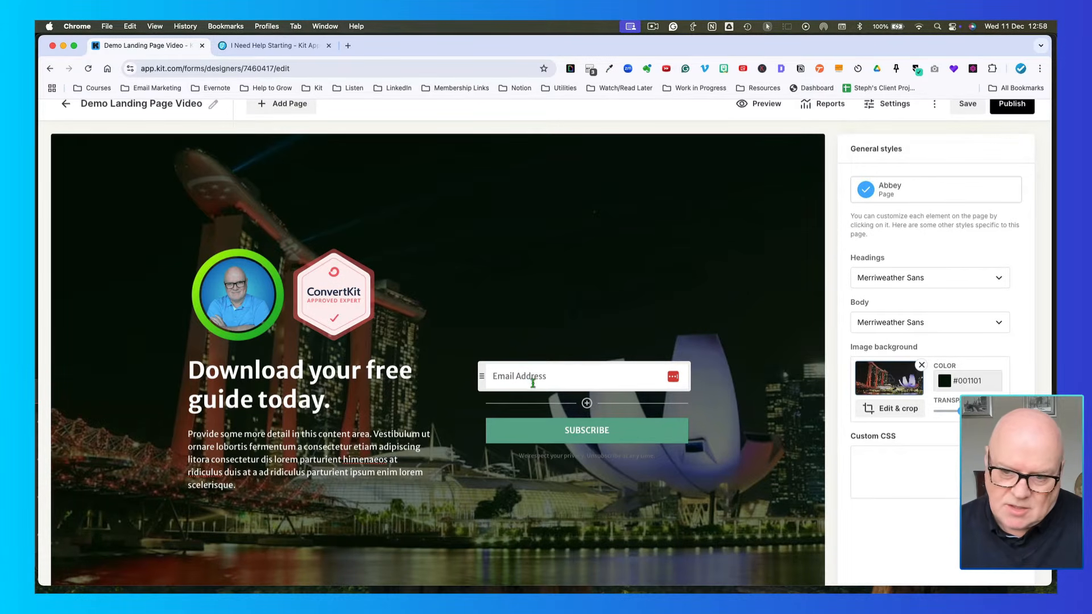
Step: Add a First Name custom field to the signup form and place it above the Email Address field
left_click(587, 404)
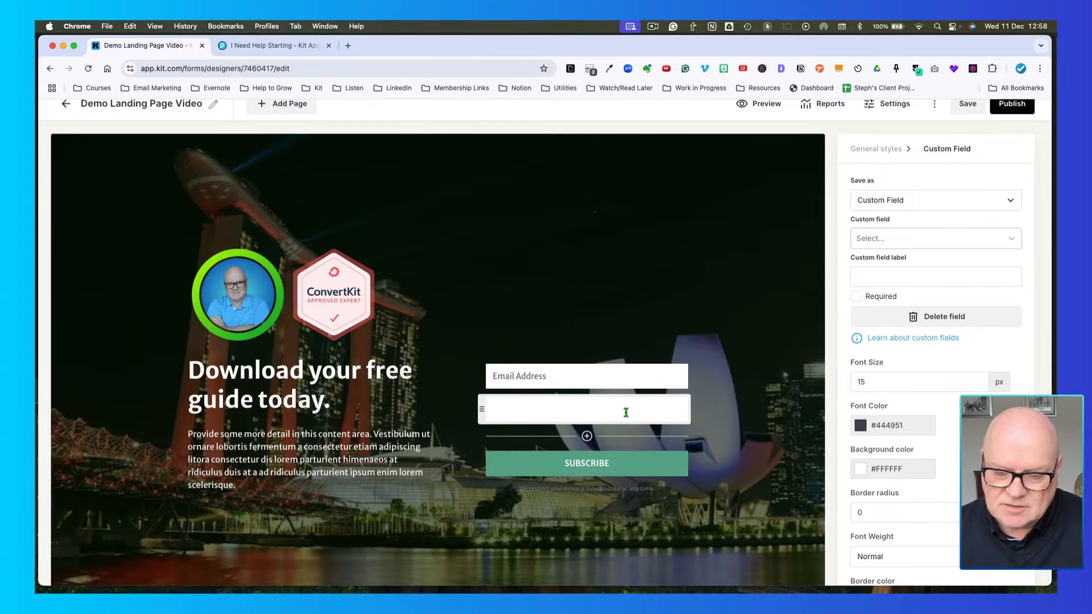
left_click(885, 240)
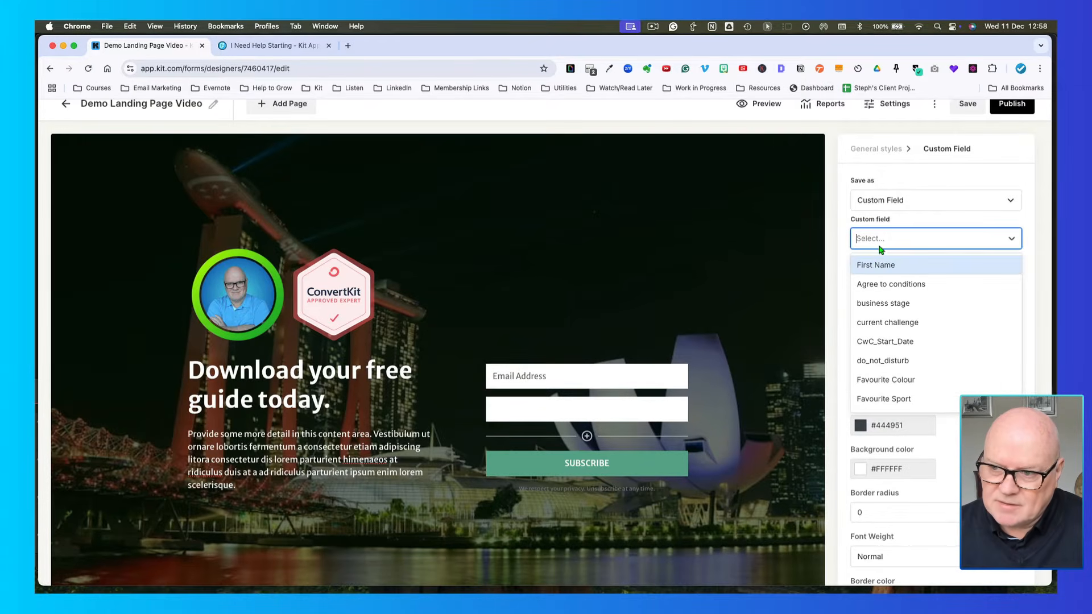
left_click(879, 265)
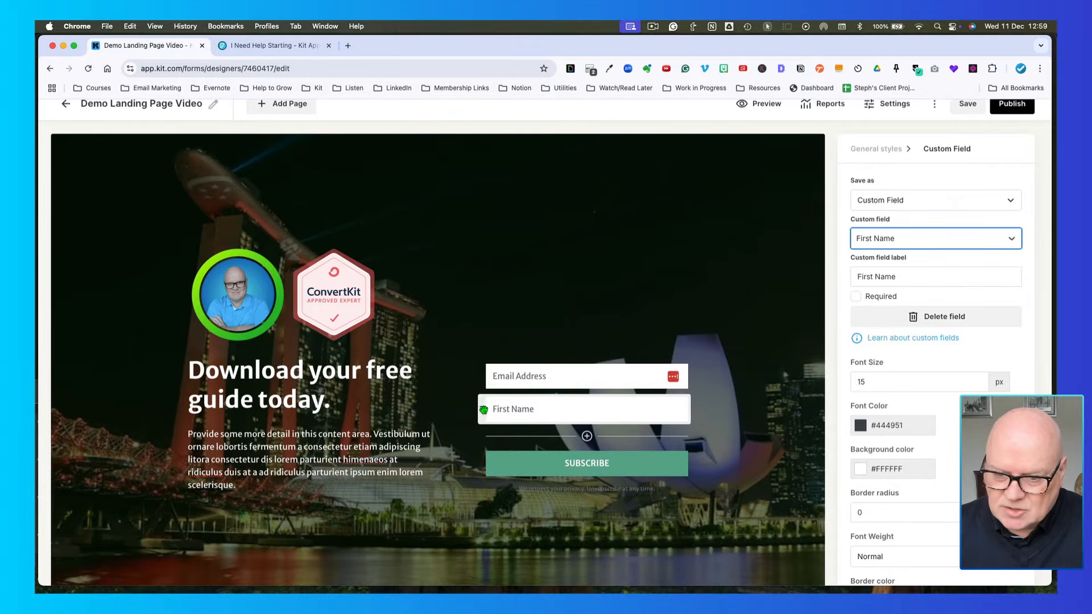
left_click_drag(482, 409, 482, 385)
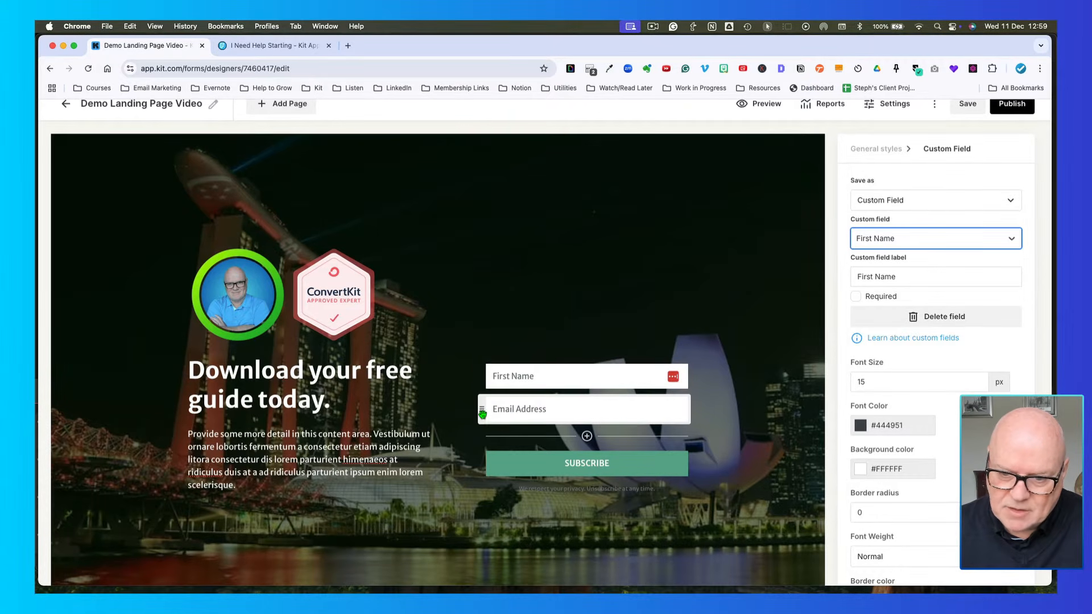
left_click_drag(482, 411, 483, 375)
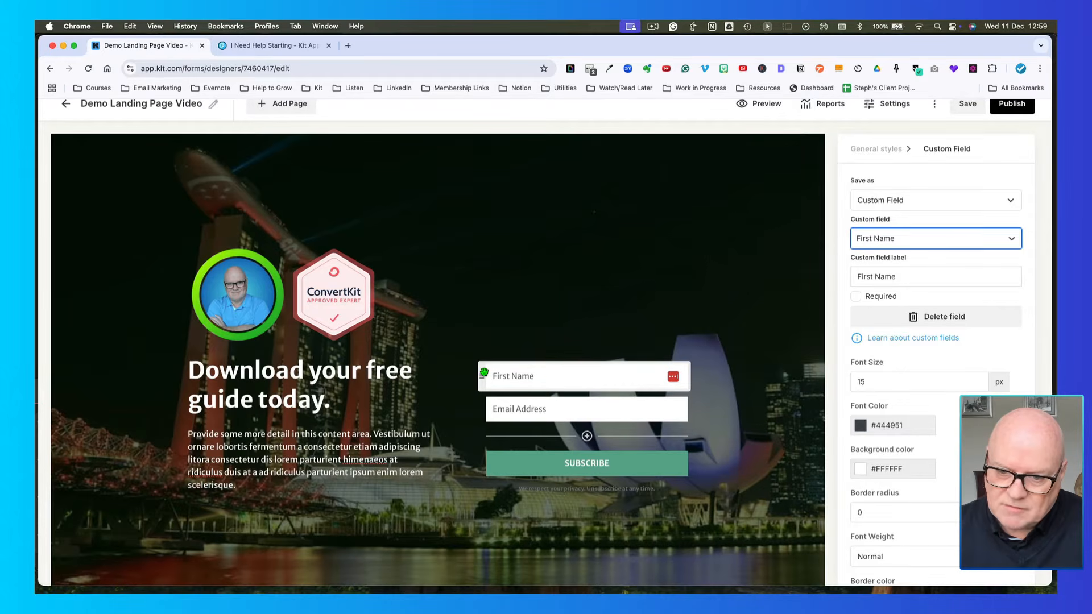
Step: Make the First Name field required
left_click(856, 298)
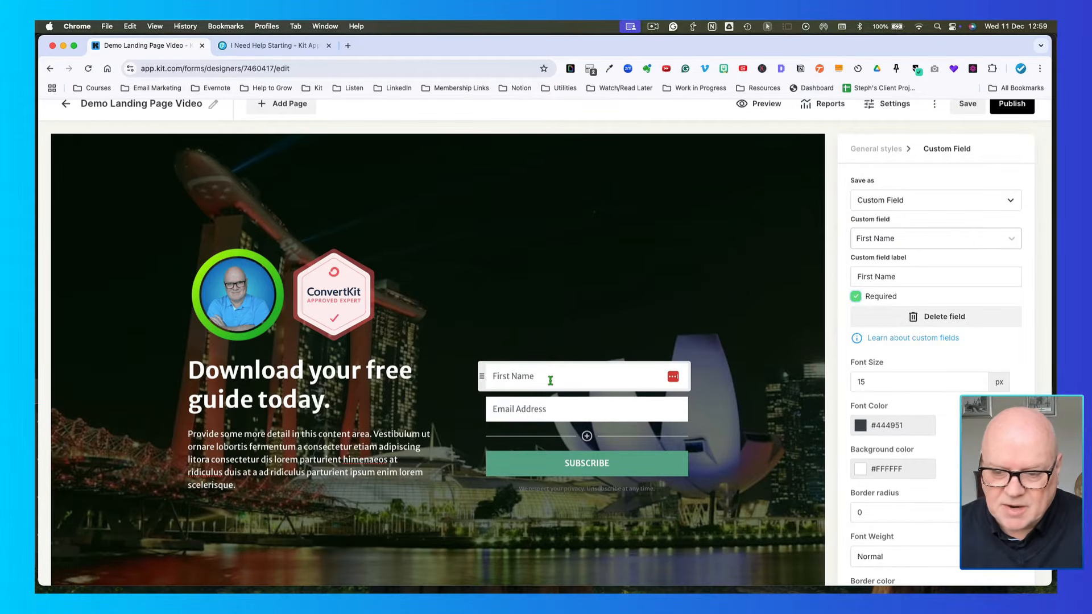
left_click(855, 299)
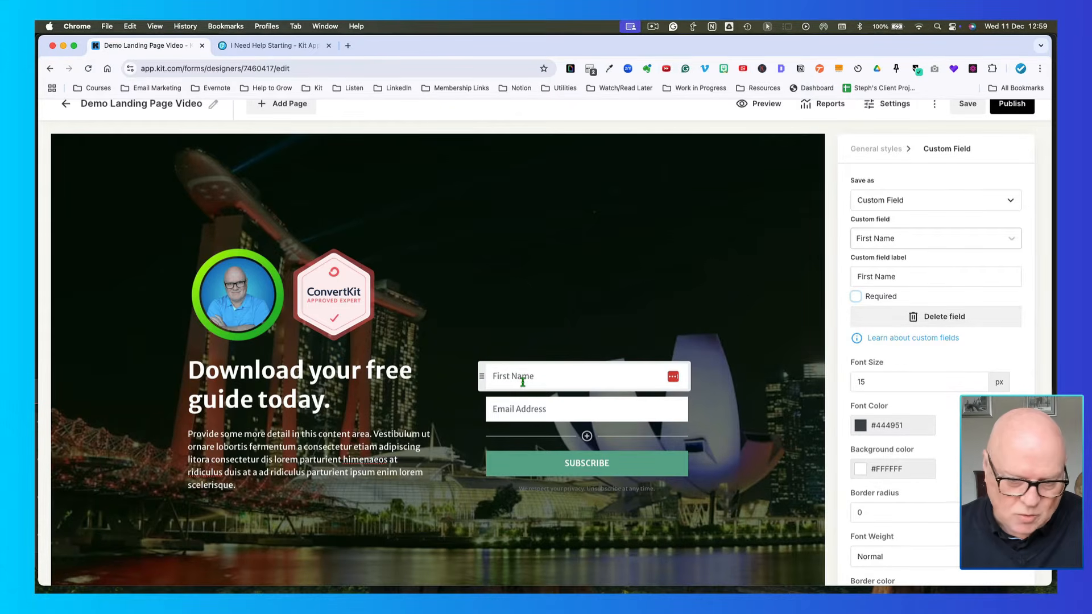
left_click(856, 297)
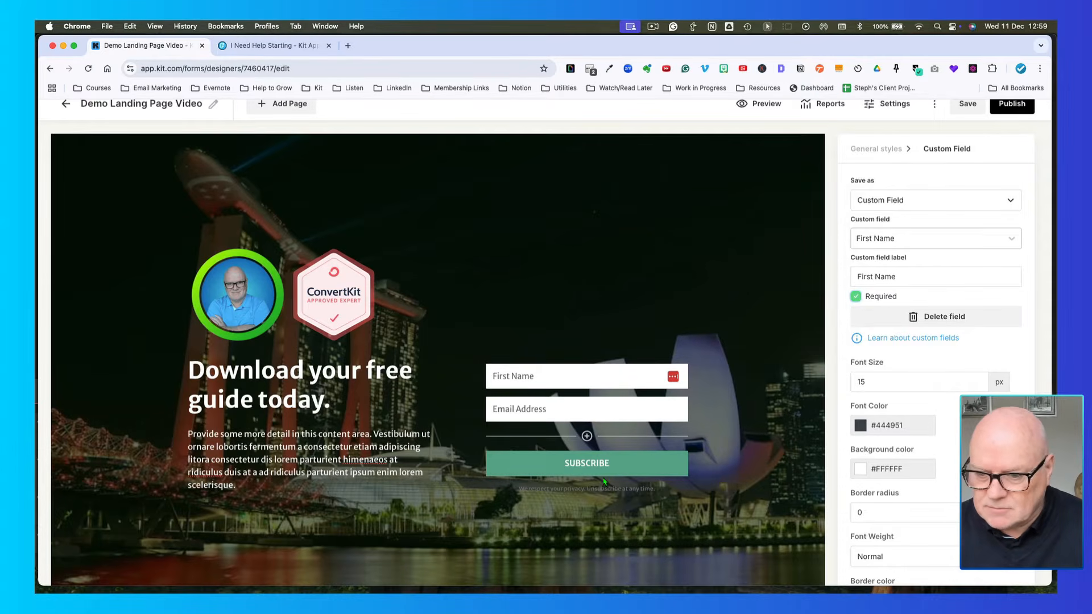
Step: Change the subscribe button's text to "DOWNLOAD FREE GUIDE" and its background color to the saved bright green #5ffa3f
left_click(595, 466)
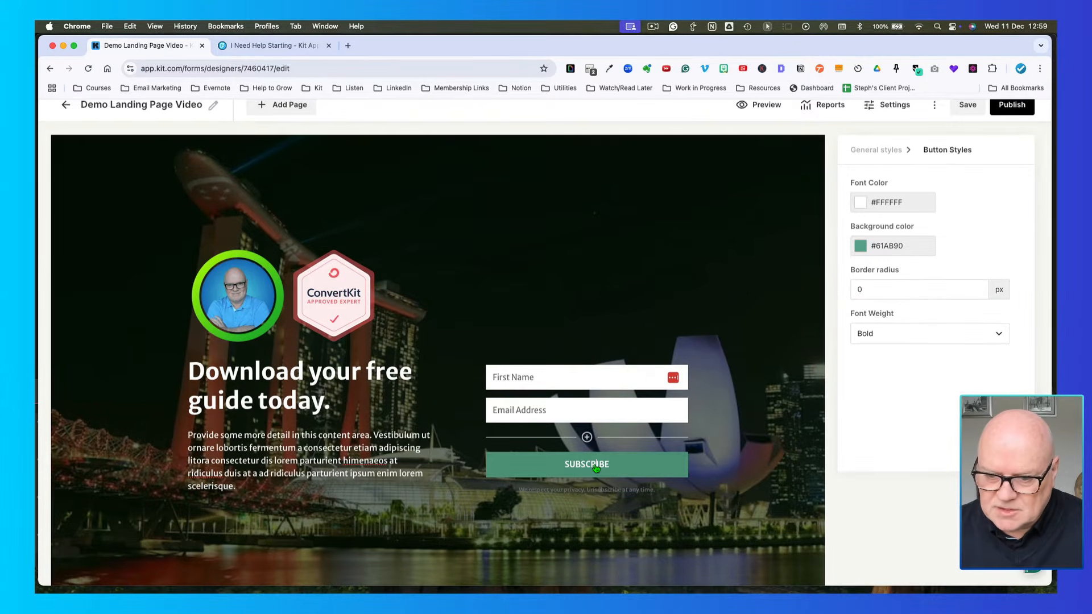
double_click(581, 467)
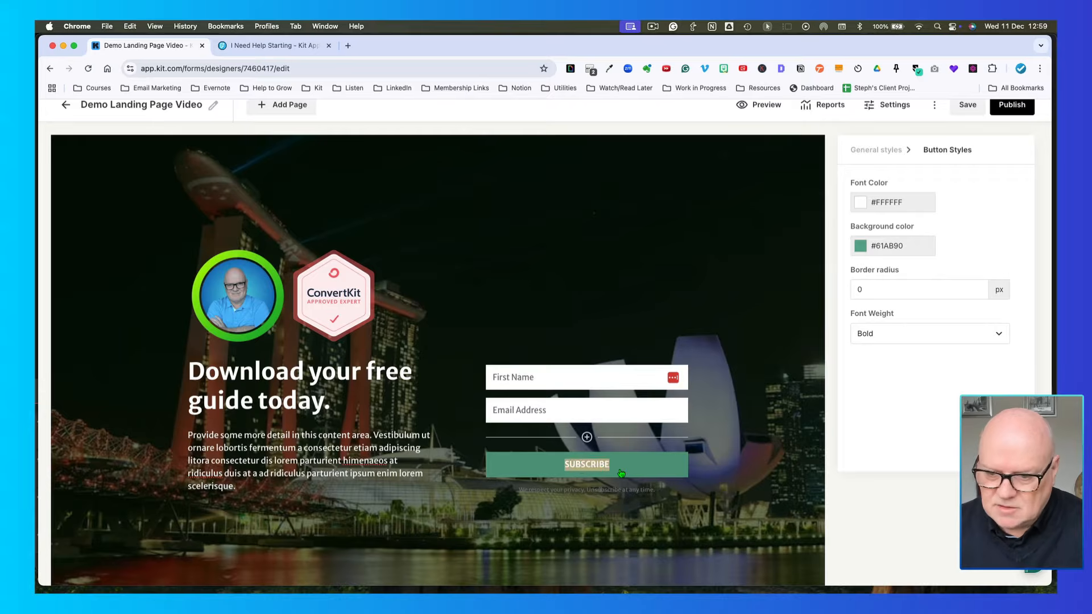
type("DOW")
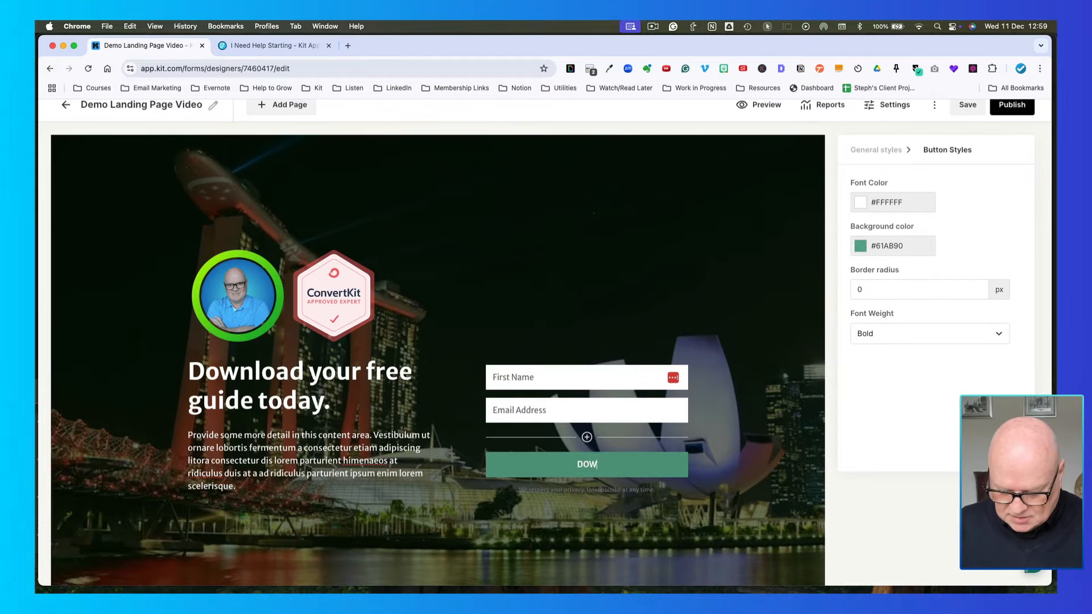
type("NLOAD")
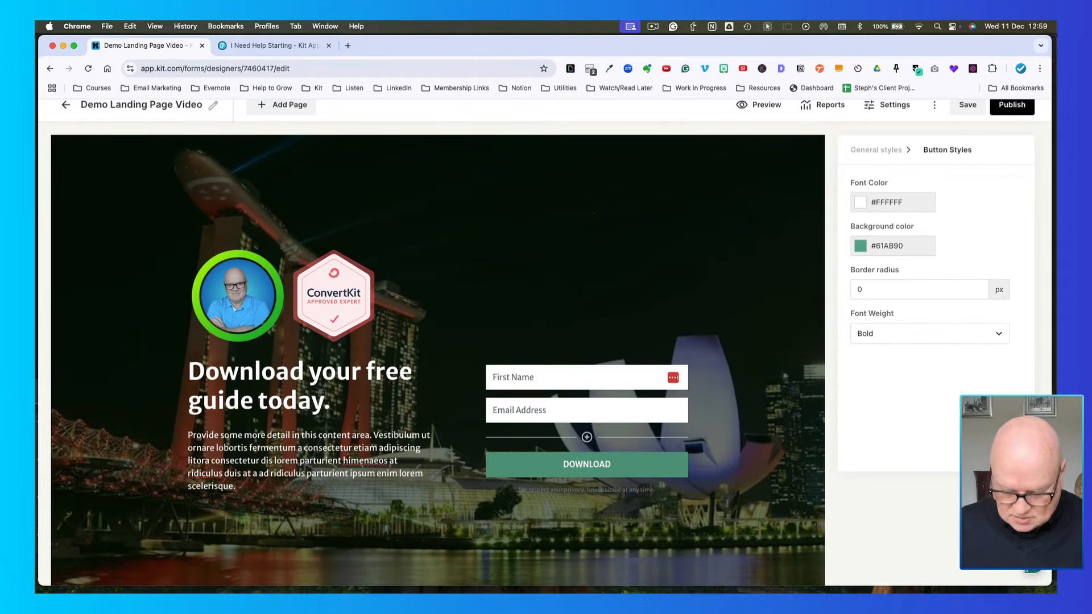
type(" FREE GUIDE")
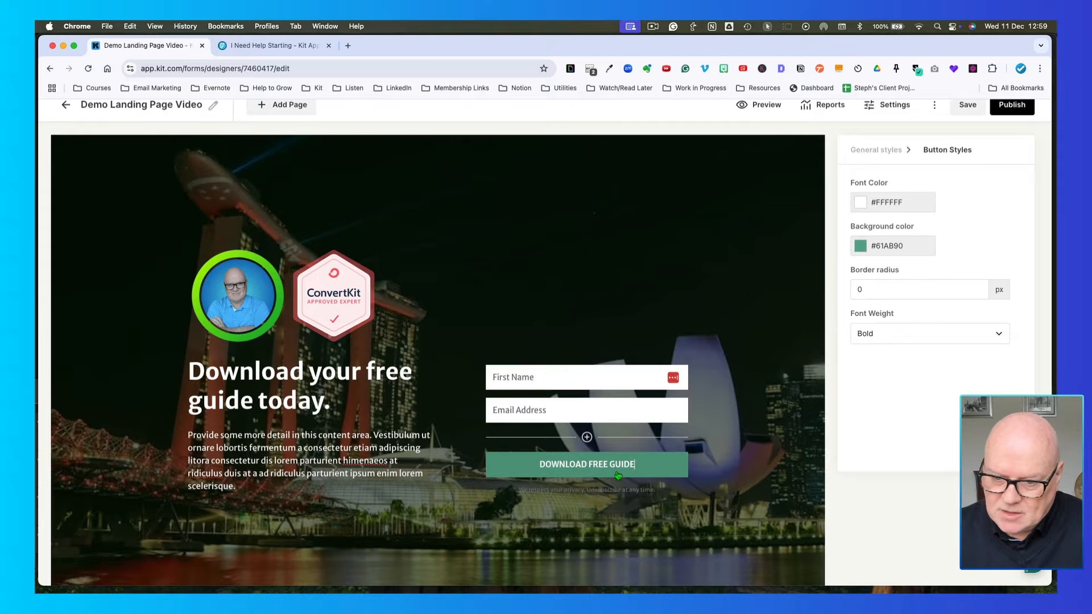
left_click(865, 253)
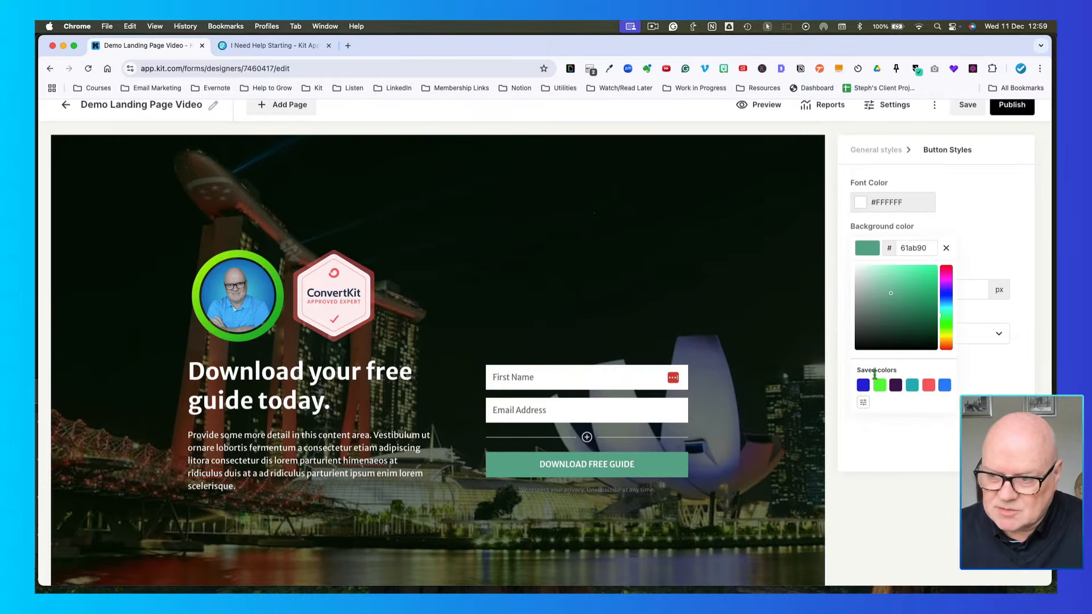
left_click(881, 386)
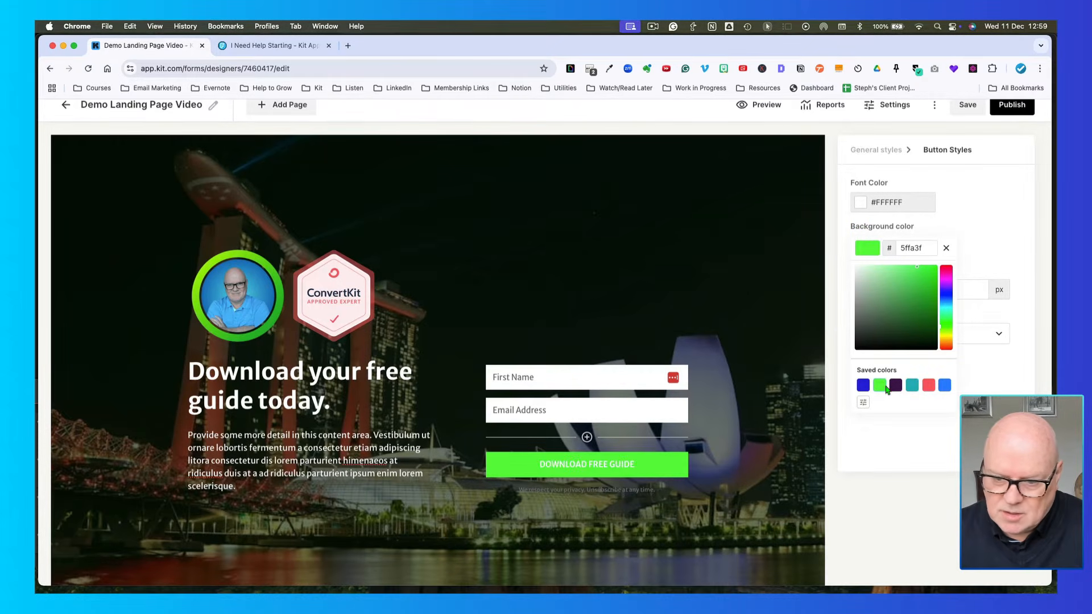
Step: Set the download button's font color to the saved dark purple #421251 and its border radius to 10 px
left_click(972, 226)
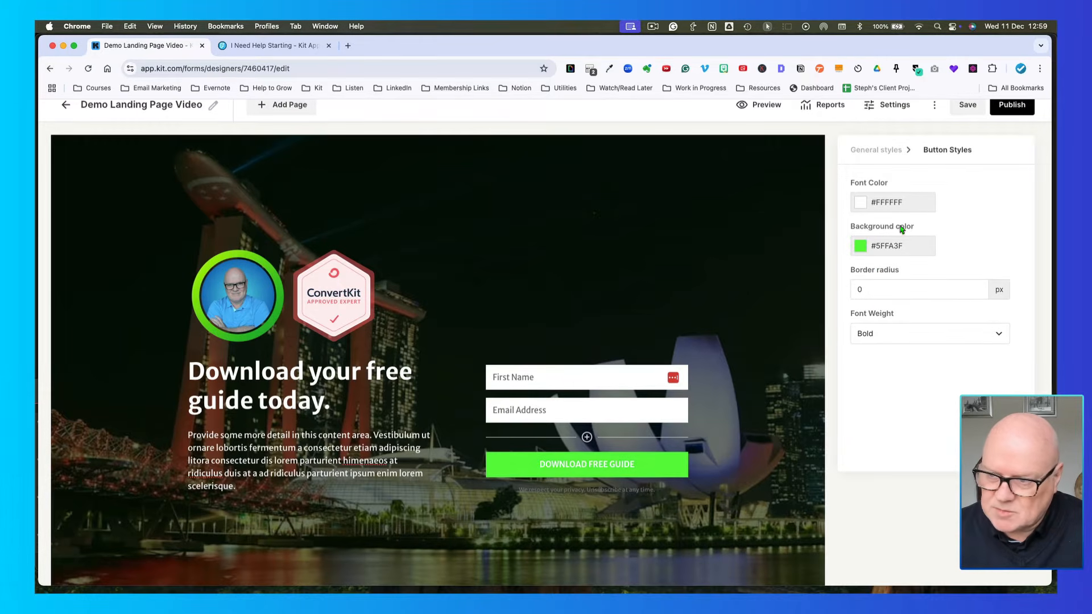
left_click(861, 203)
left_click(896, 342)
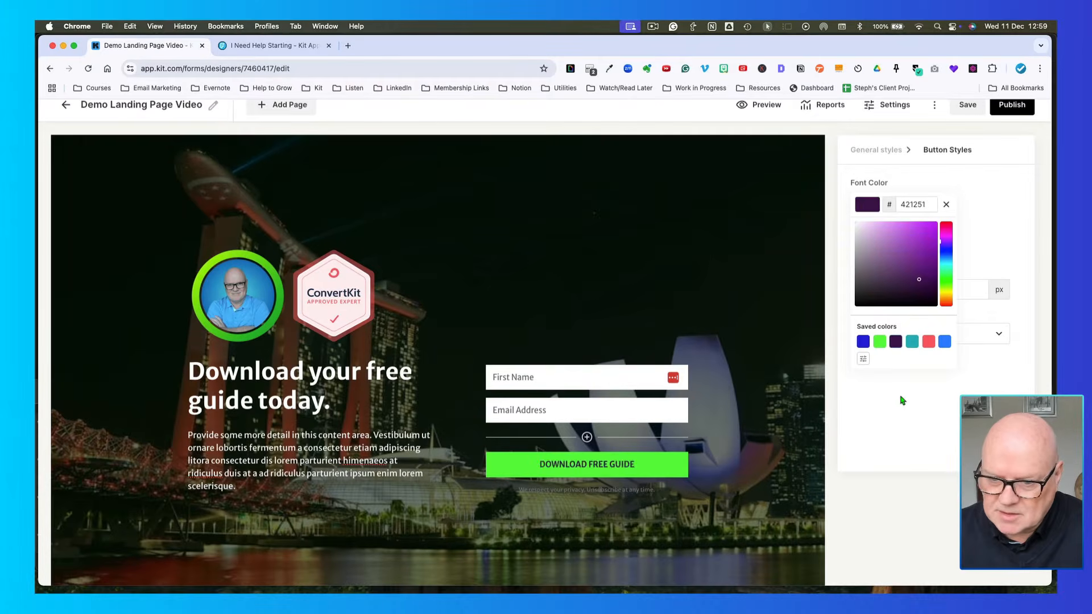
left_click(898, 451)
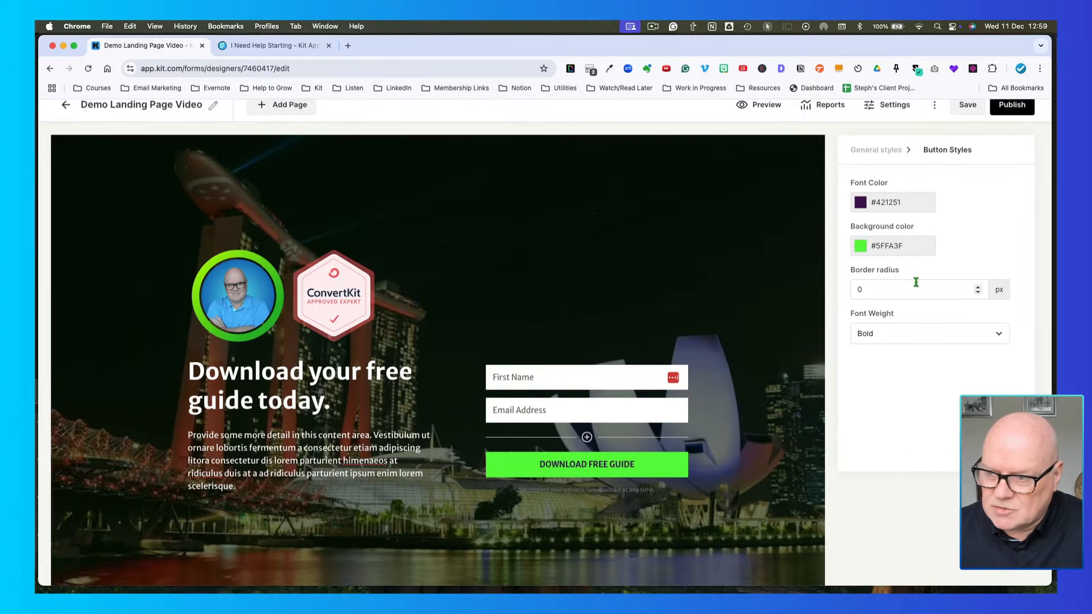
left_click(867, 292)
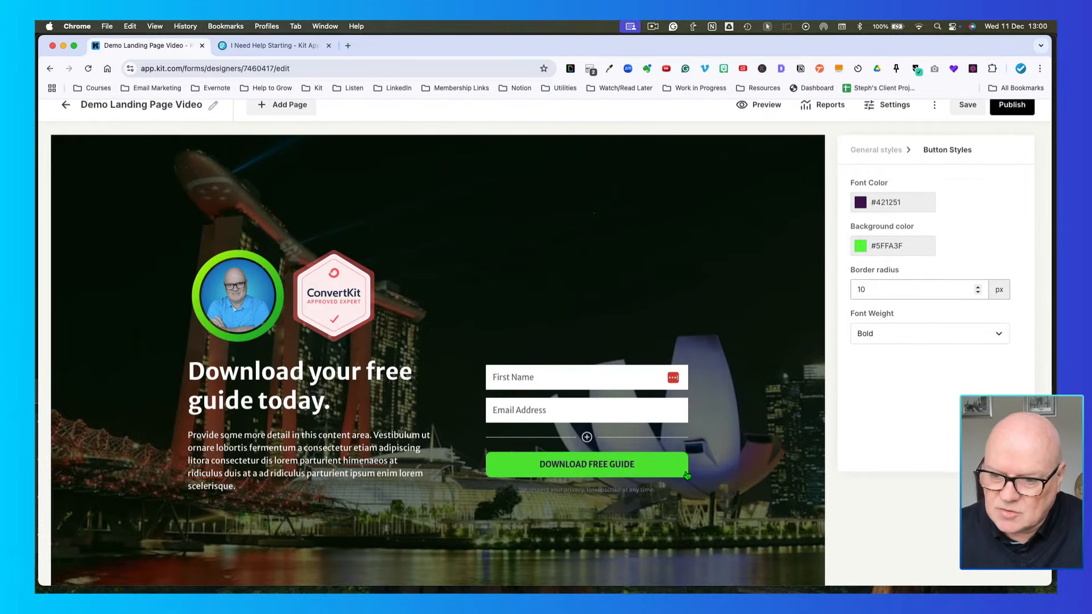
scroll(678, 461, "down", 3)
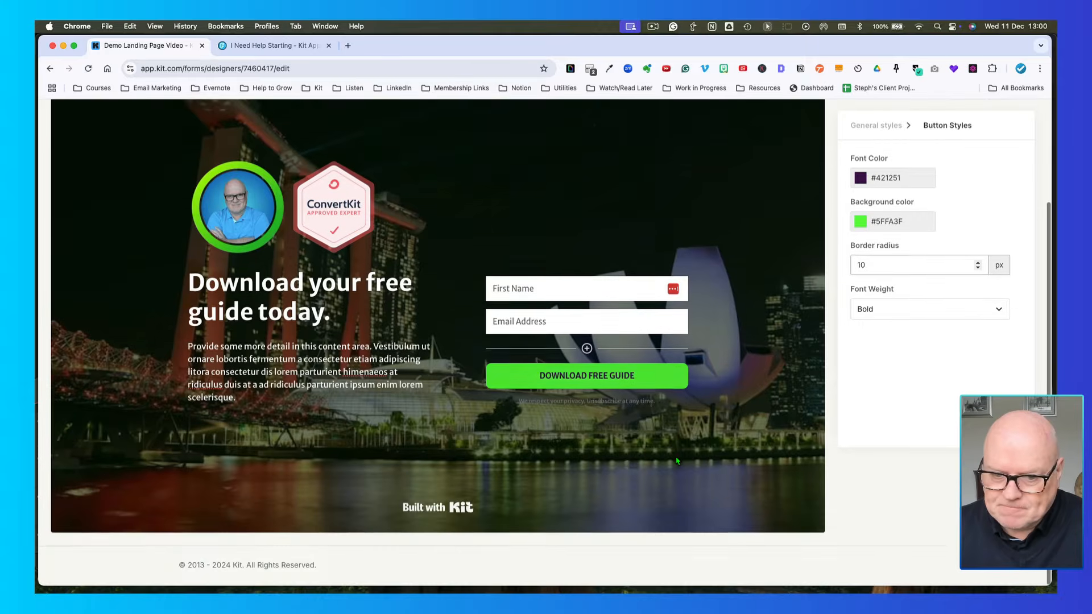
scroll(678, 461, "up", 4)
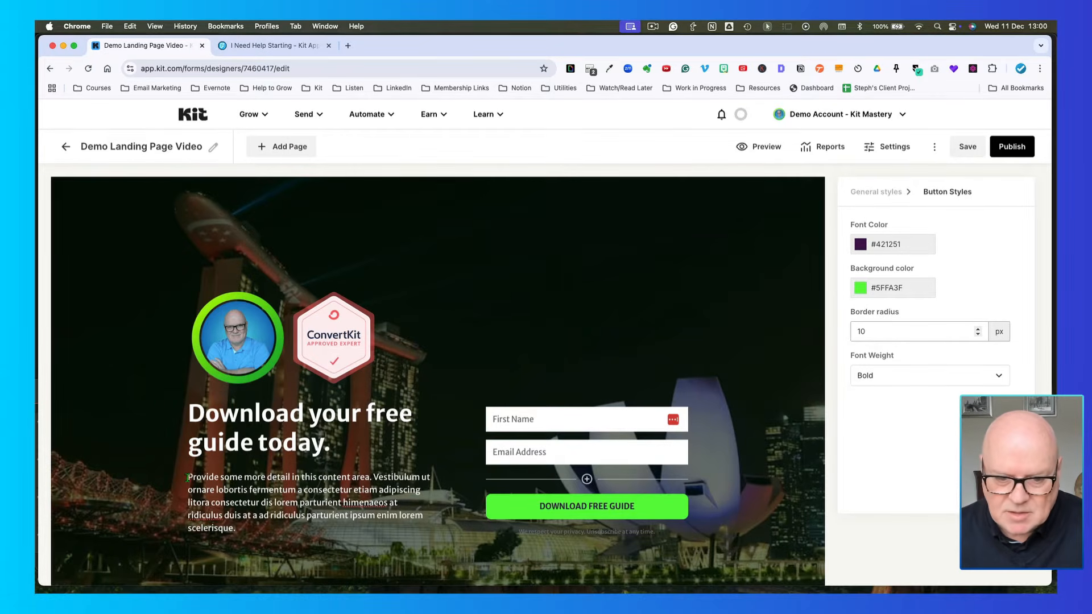
Step: Add an empty line between the headline and the description paragraph and insert a divider there
scroll(187, 477, "down", 3)
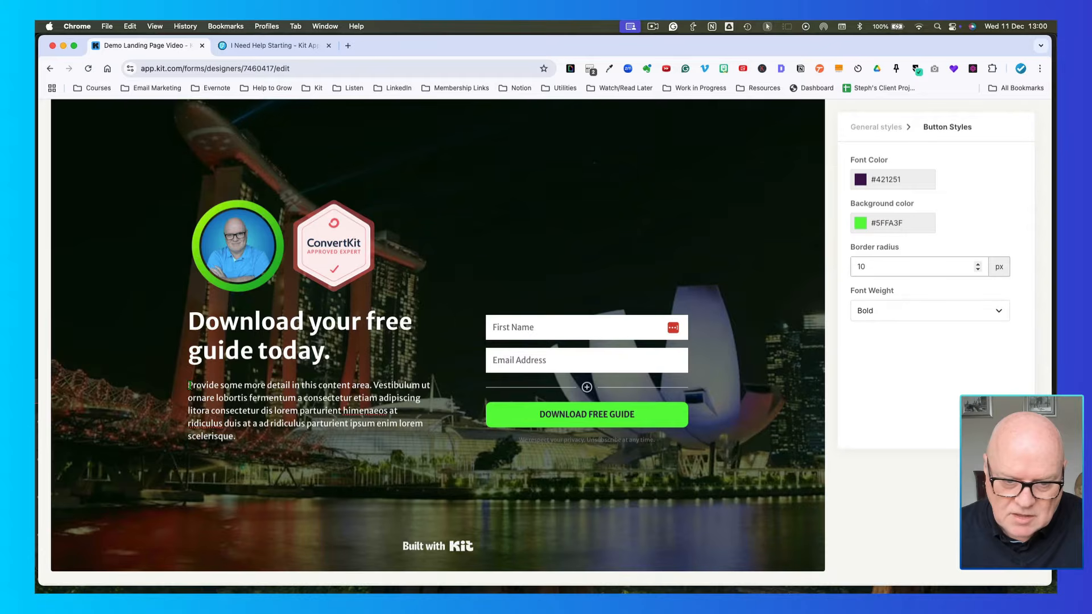
left_click(189, 387)
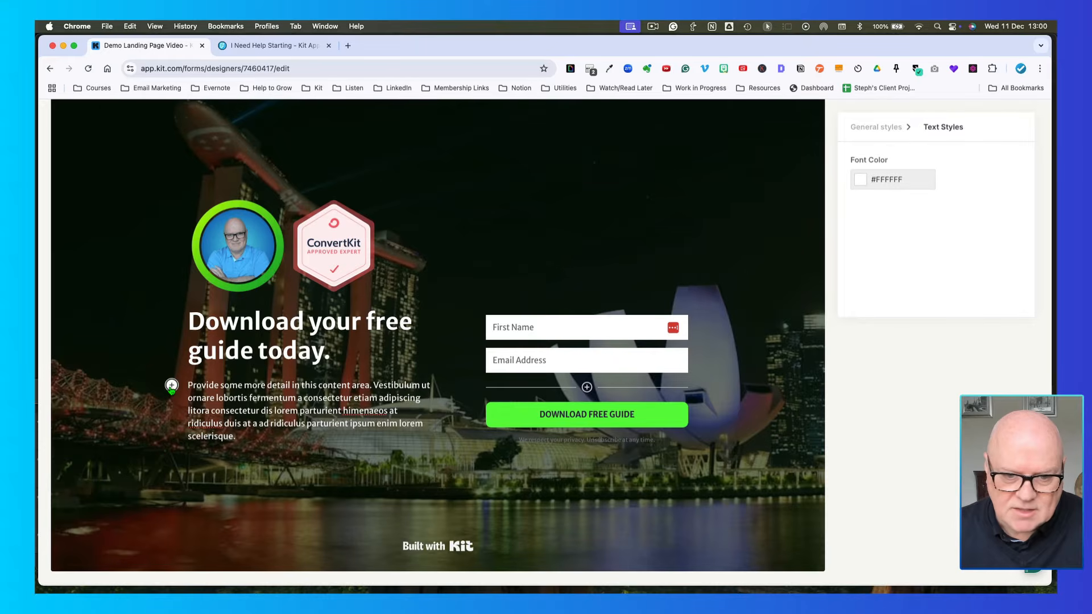
left_click(171, 386)
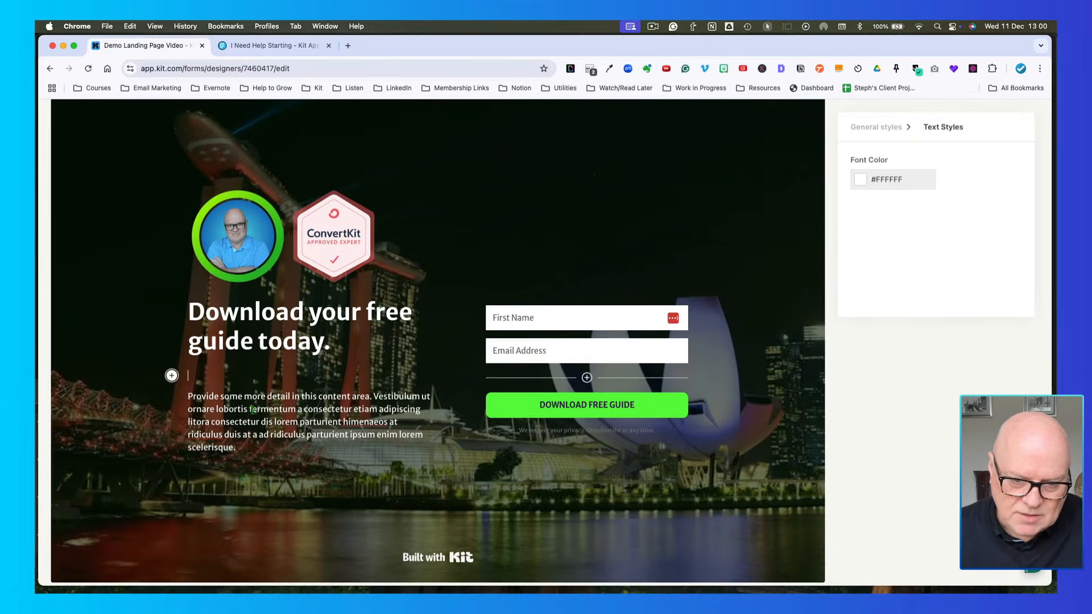
left_click(171, 375)
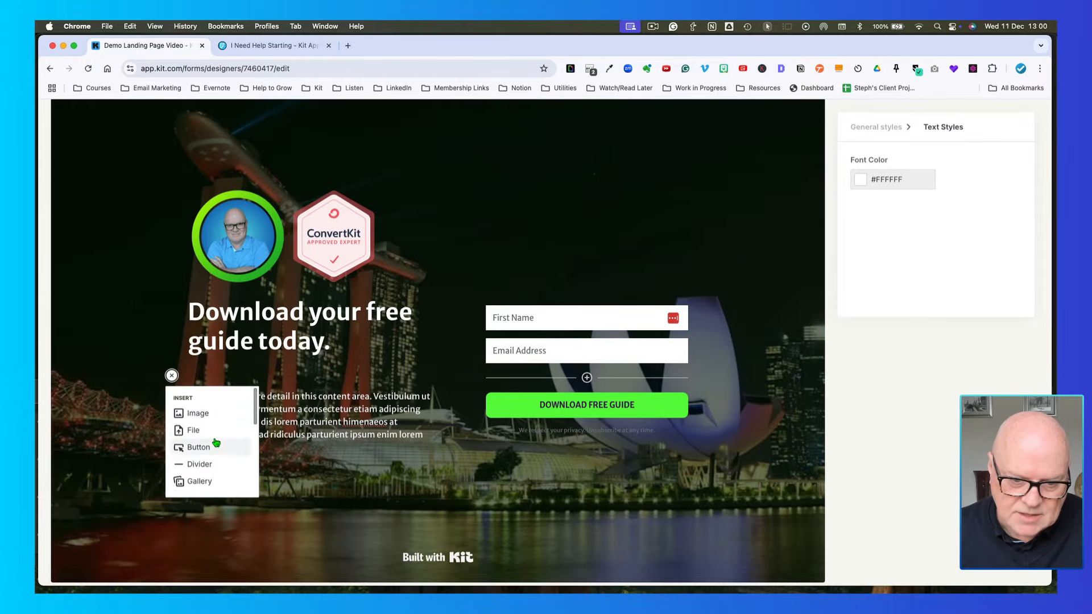
scroll(216, 441, "down", 3)
scroll(216, 443, "up", 3)
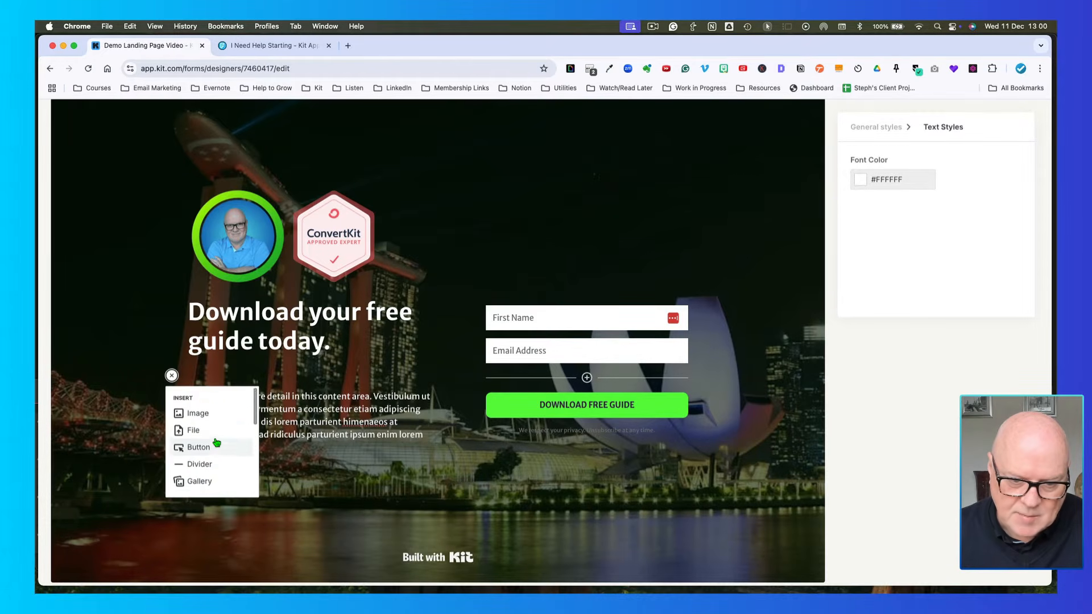
left_click(215, 444)
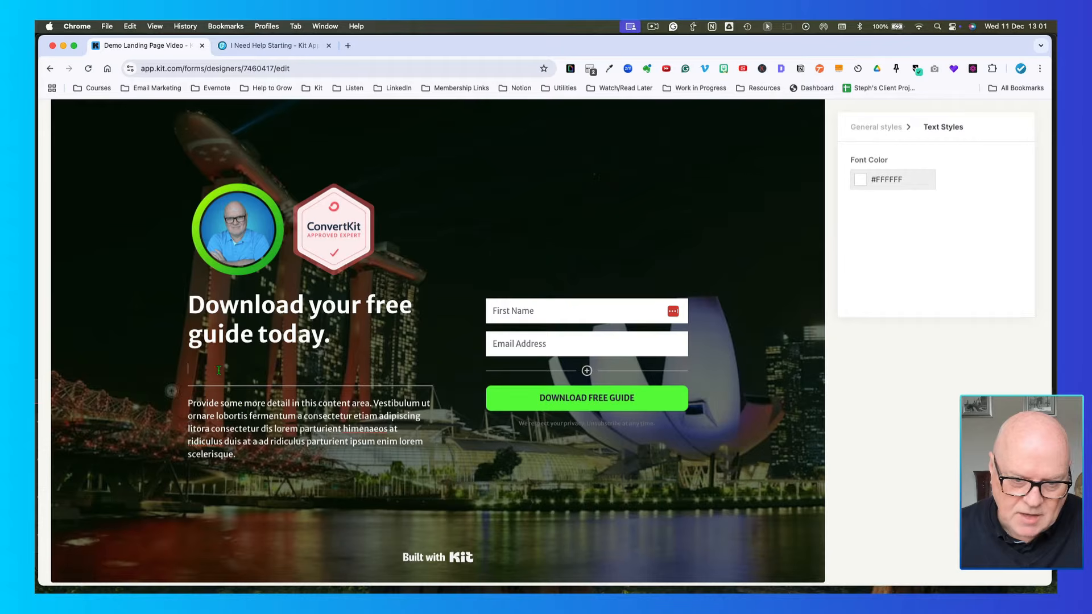
Step: Start embedding a video on the empty line between the headline and the divider
left_click(217, 371)
left_click(171, 369)
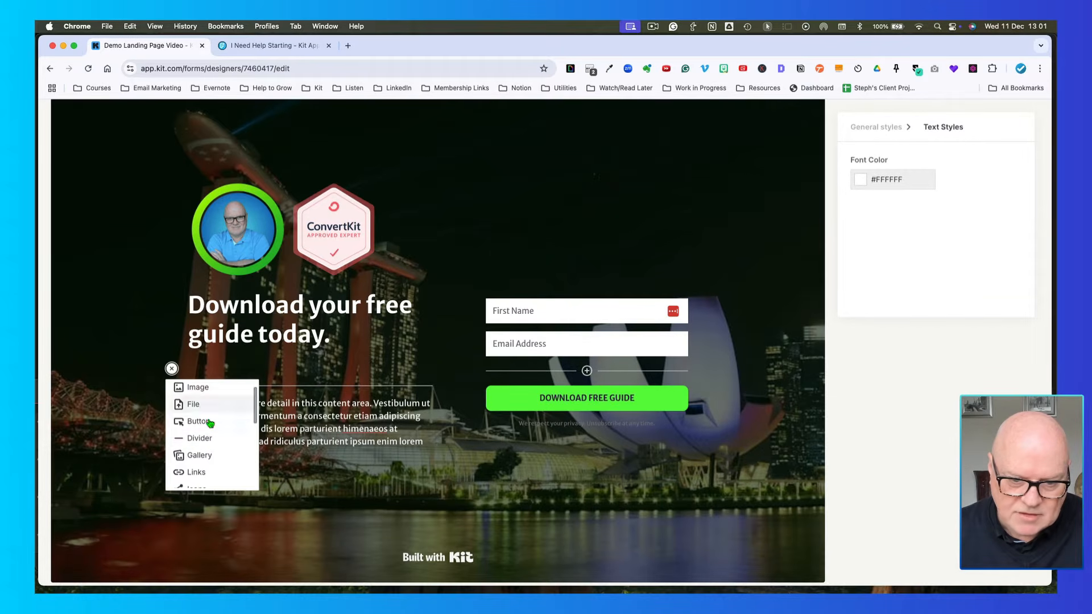
scroll(210, 433, "down", 3)
scroll(213, 436, "down", 3)
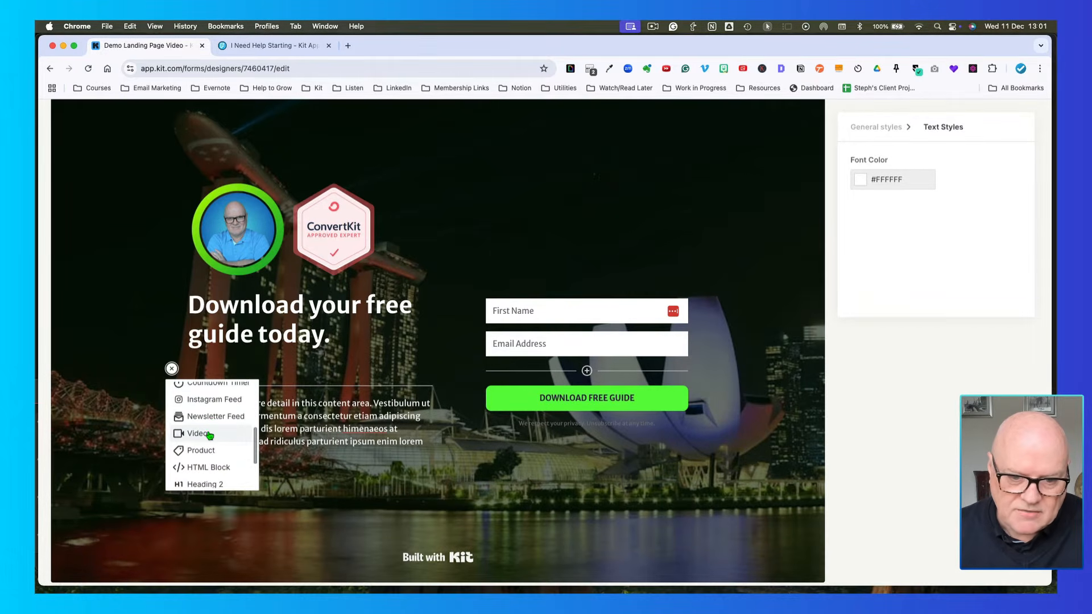
left_click(213, 436)
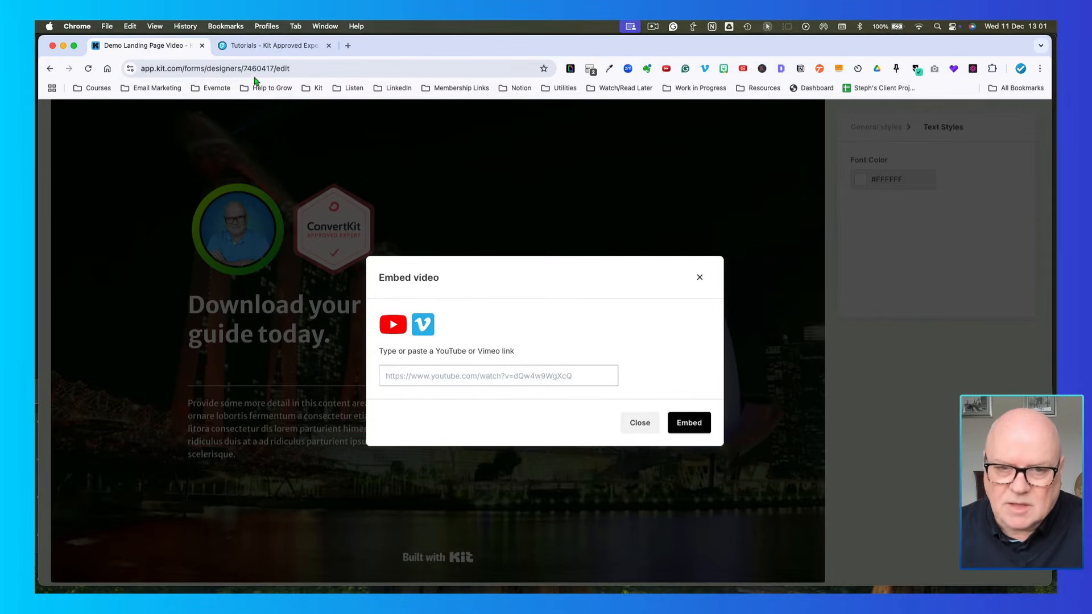
Step: On the ProvenFlows tutorials page, open the Newsletter vs Free Plan tutorial and copy its YouTube video URL
left_click(270, 46)
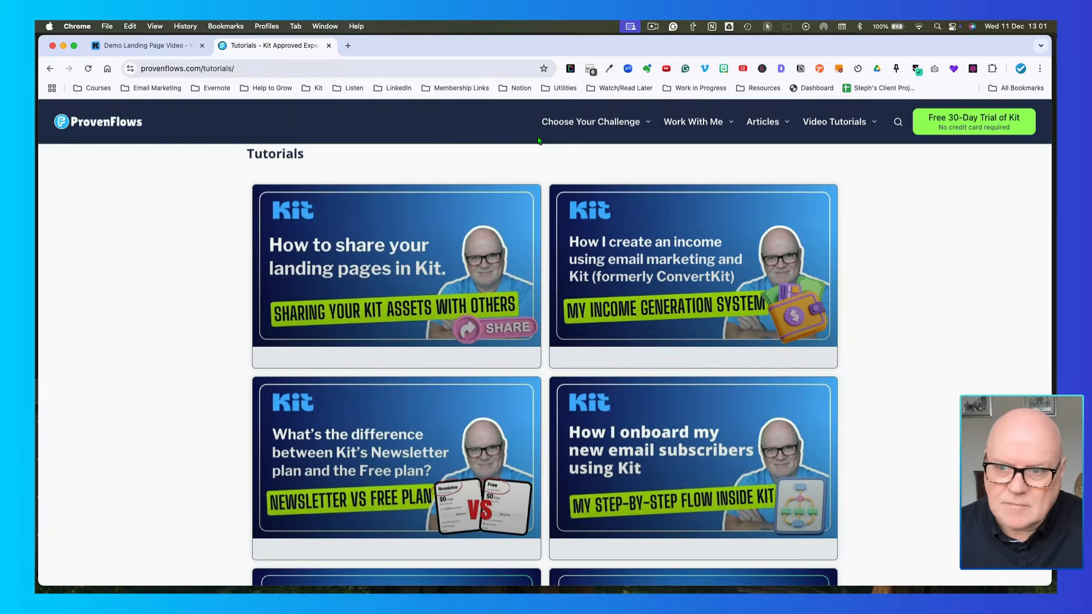
left_click(376, 457)
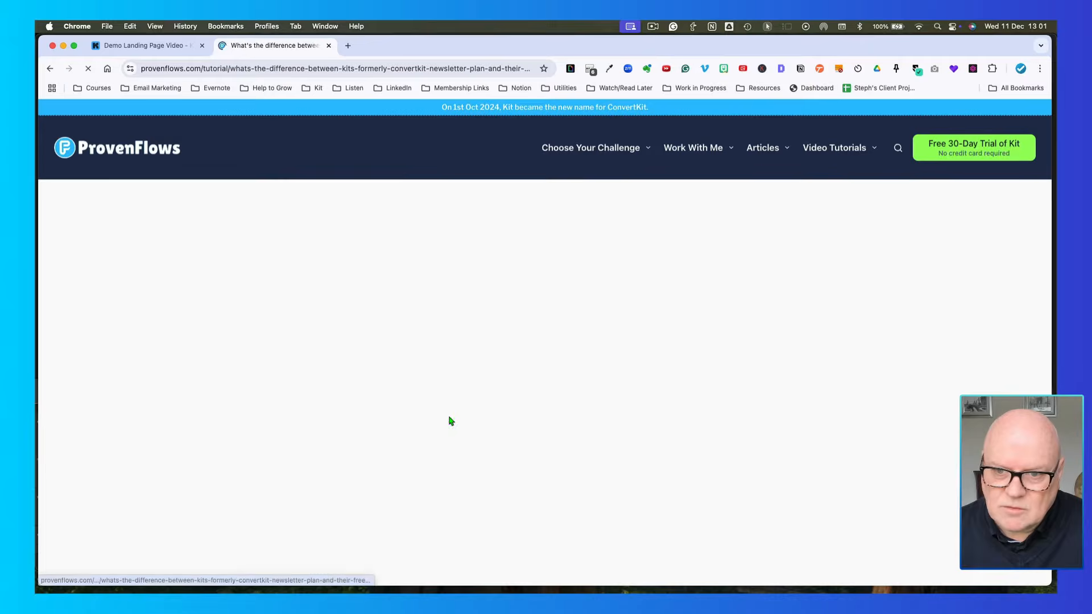
scroll(389, 252, "down", 2)
right_click(425, 373)
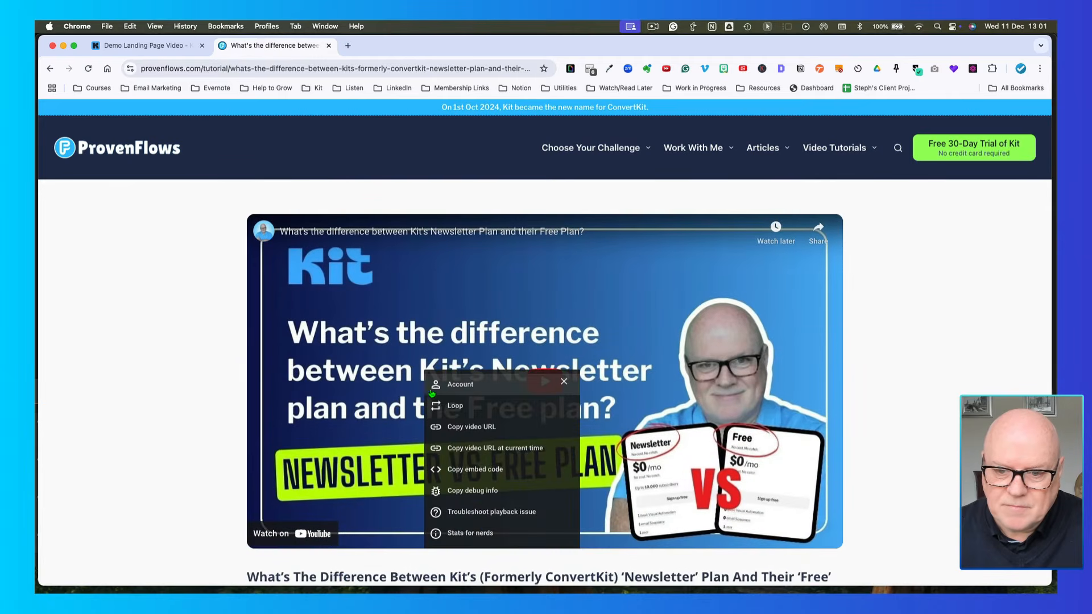
left_click(480, 432)
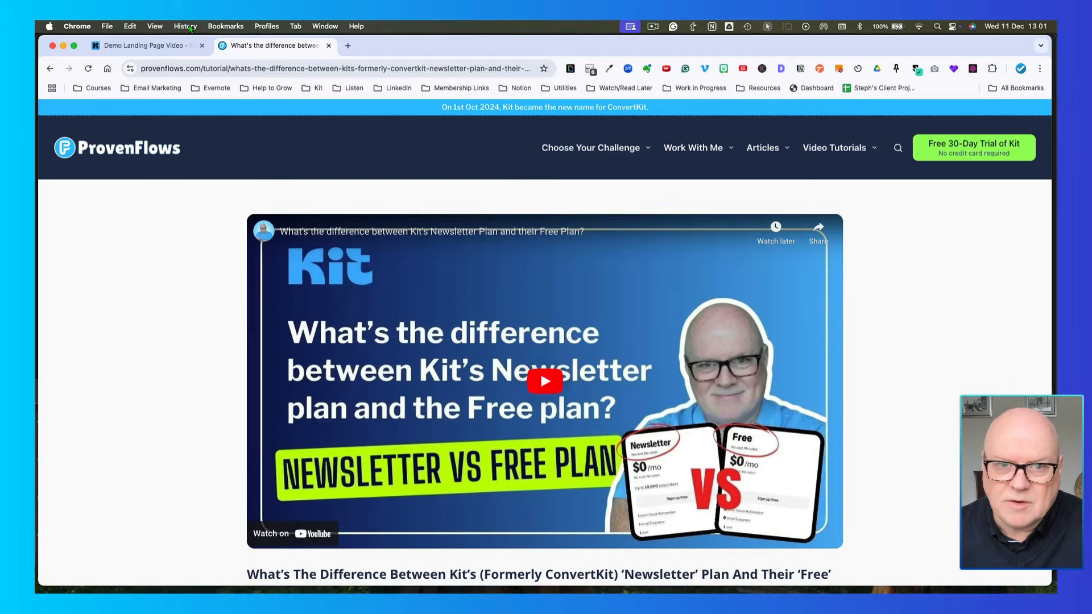
Step: Return to the landing page editor and embed the video using the copied YouTube link
left_click(151, 46)
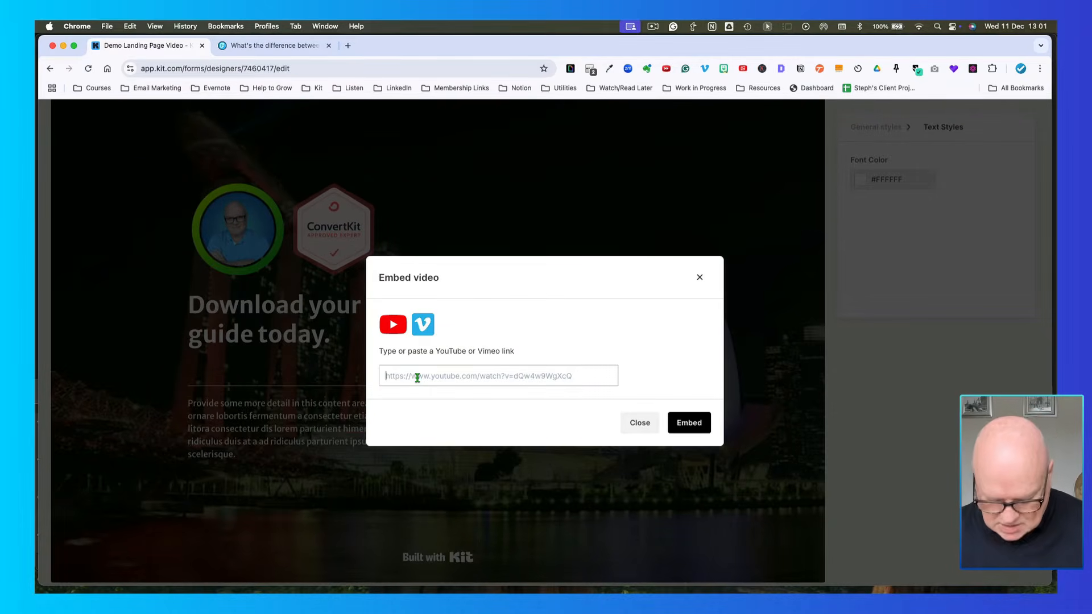
key("super+v")
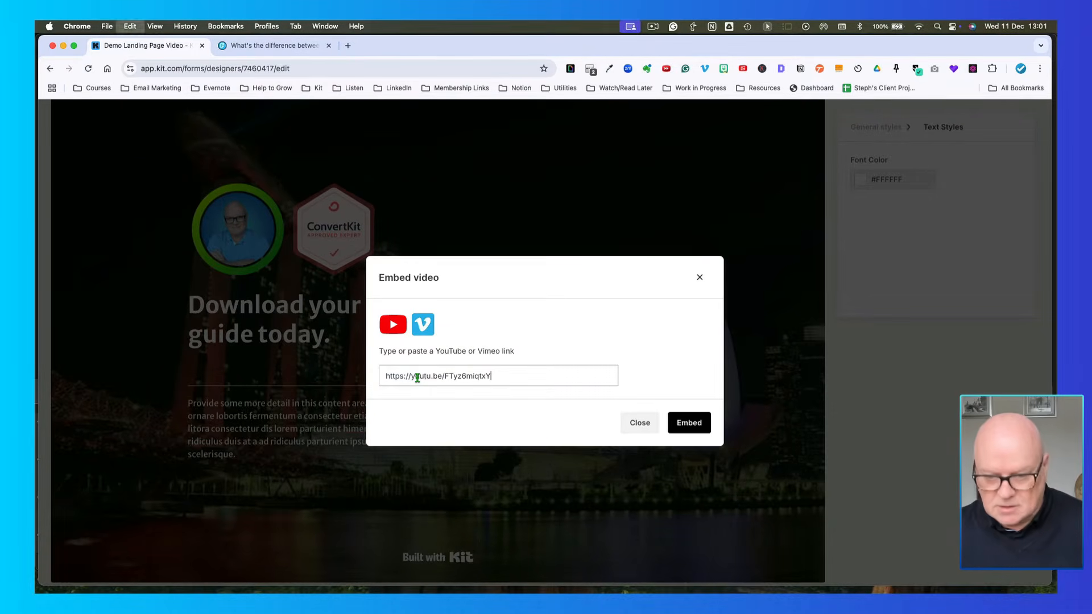
left_click(689, 424)
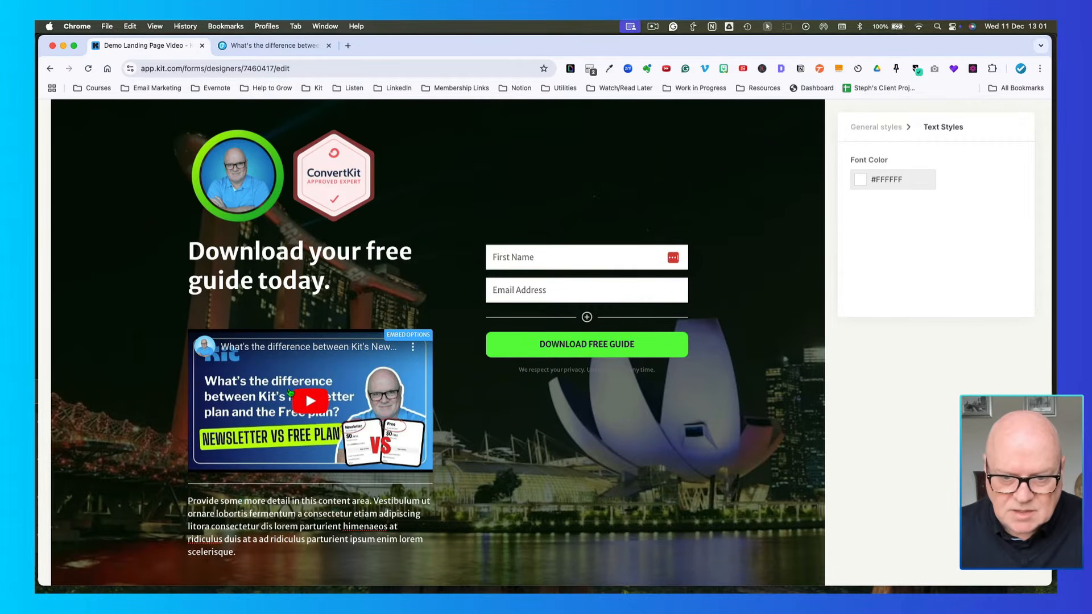
Step: Turn off the "Built with Kit" badge at the foot of the landing page
left_click(251, 310)
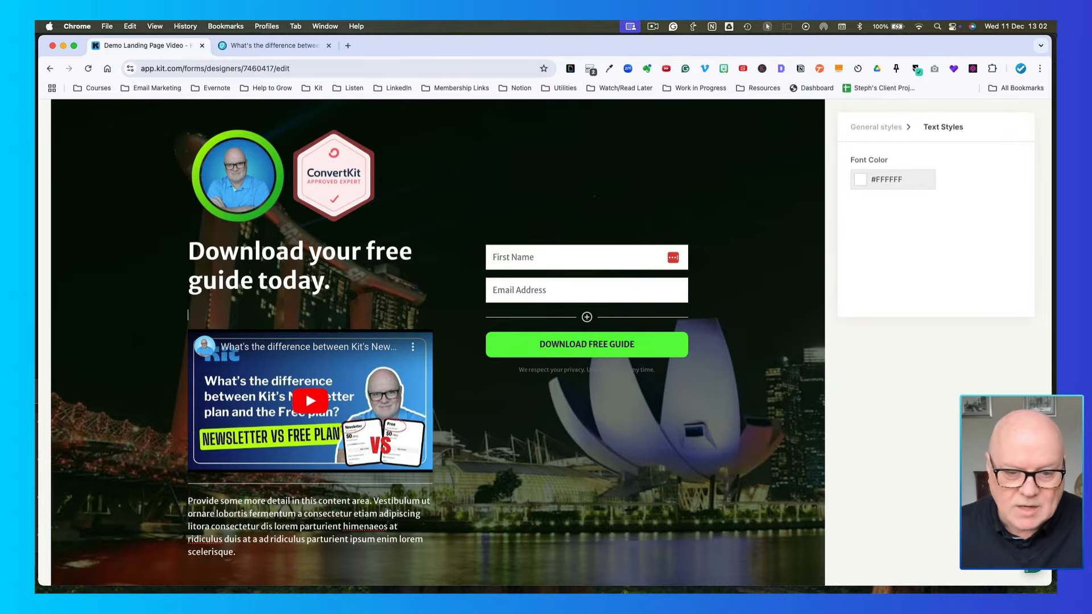
scroll(244, 347, "down", 1)
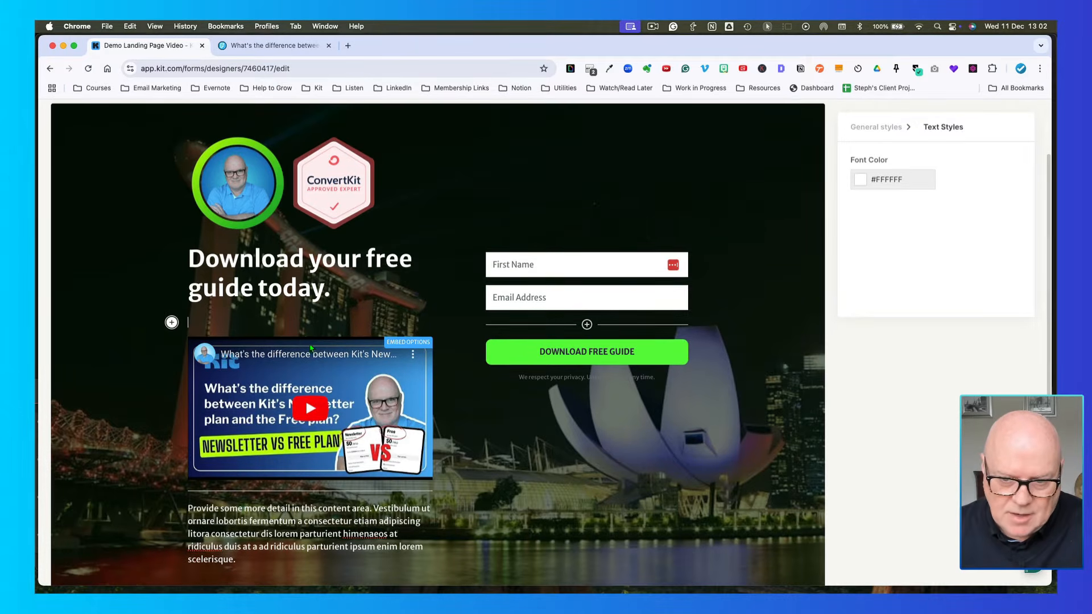
scroll(320, 376, "down", 3)
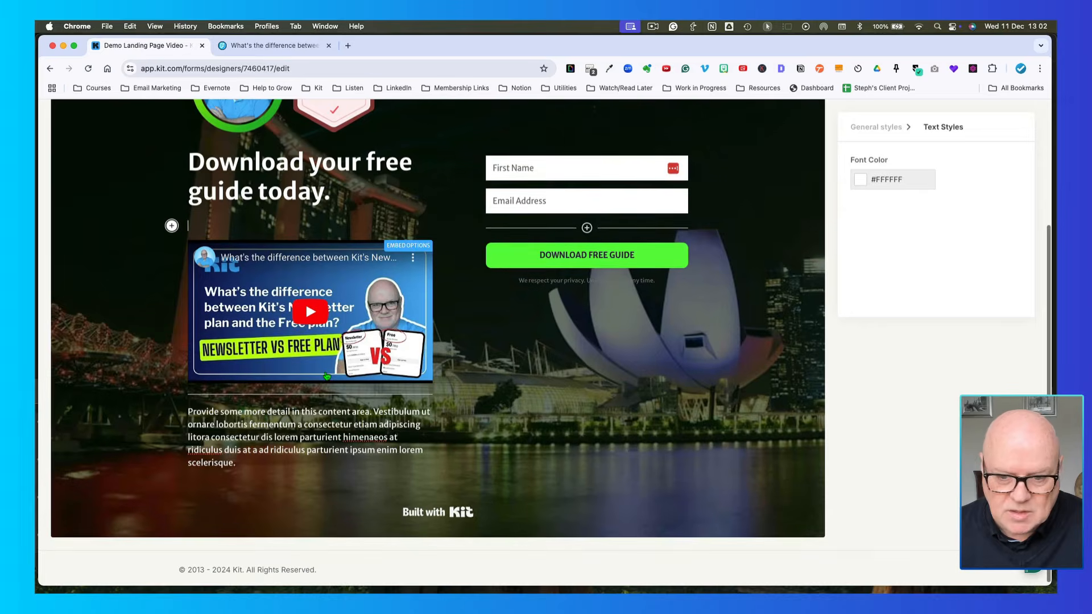
scroll(327, 376, "up", 2)
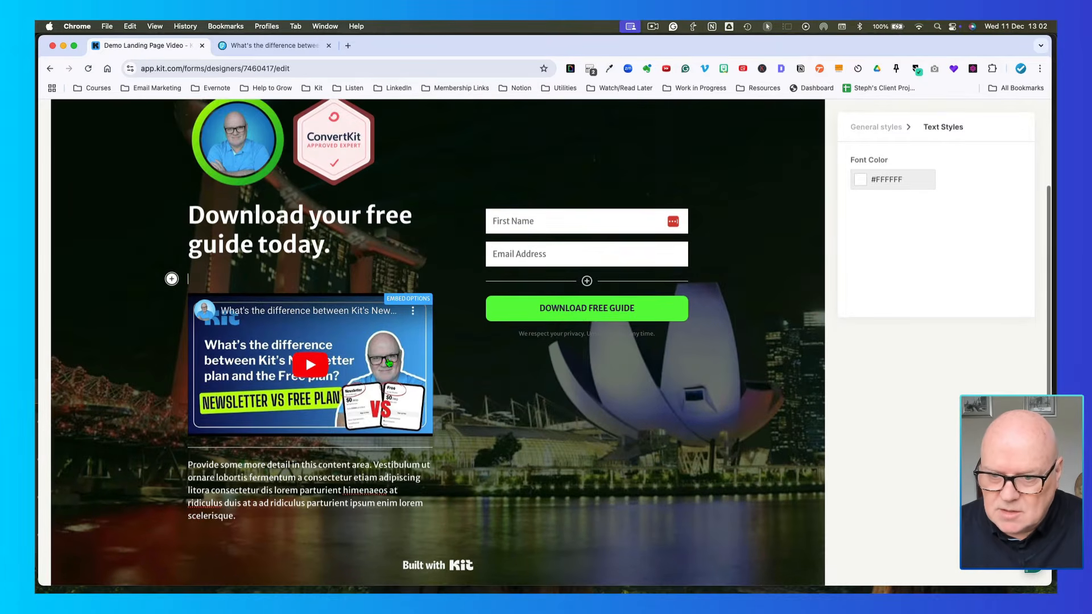
left_click(436, 570)
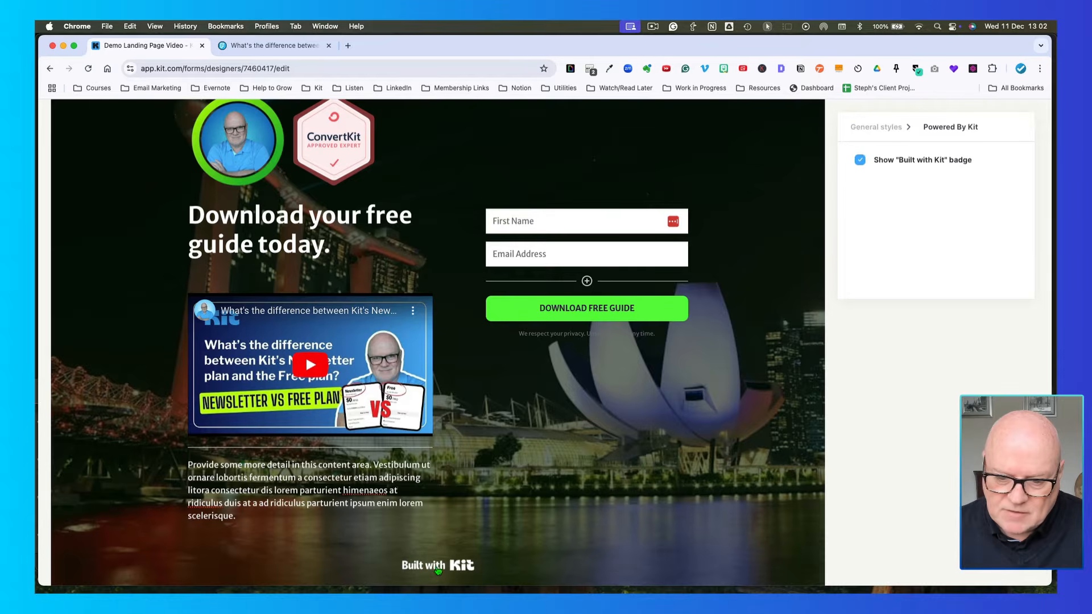
left_click(860, 161)
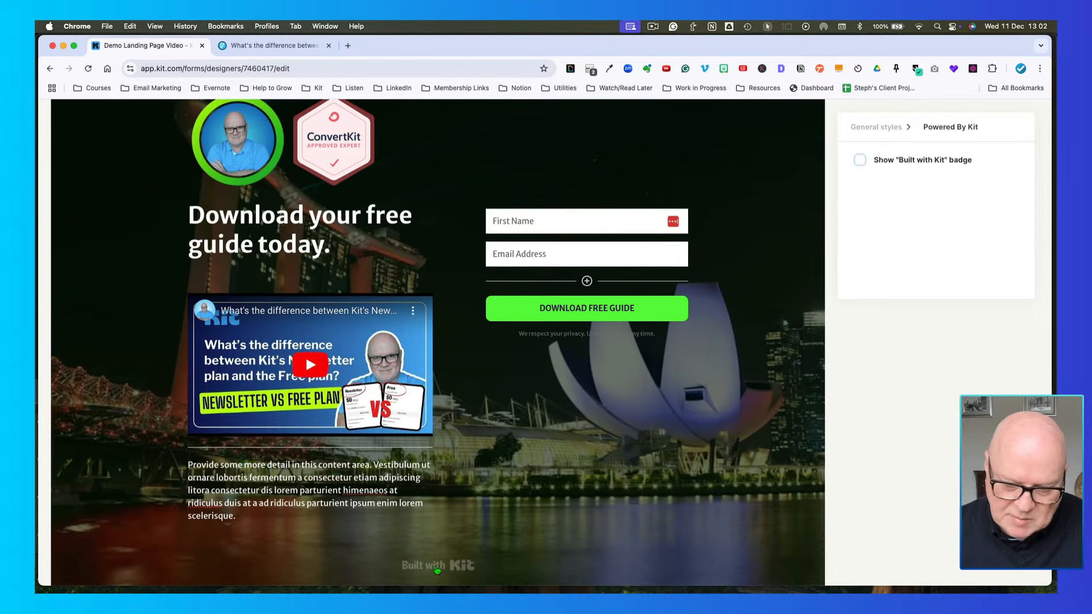
Step: Preview the whole landing page from header images to footer, and return to the editor
scroll(603, 364, "up", 3)
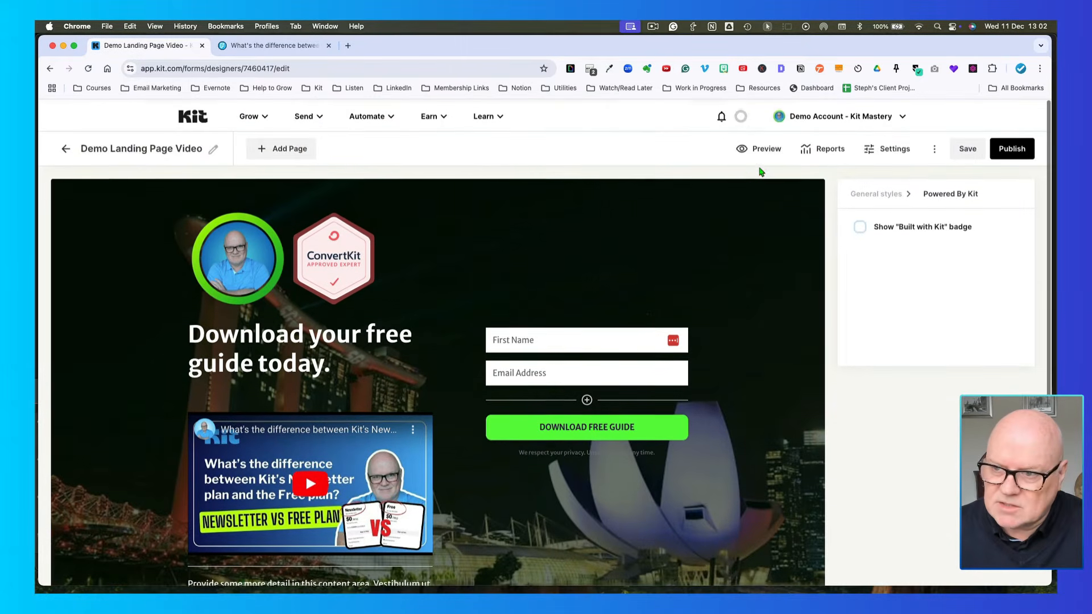
left_click(766, 146)
scroll(622, 268, "down", 5)
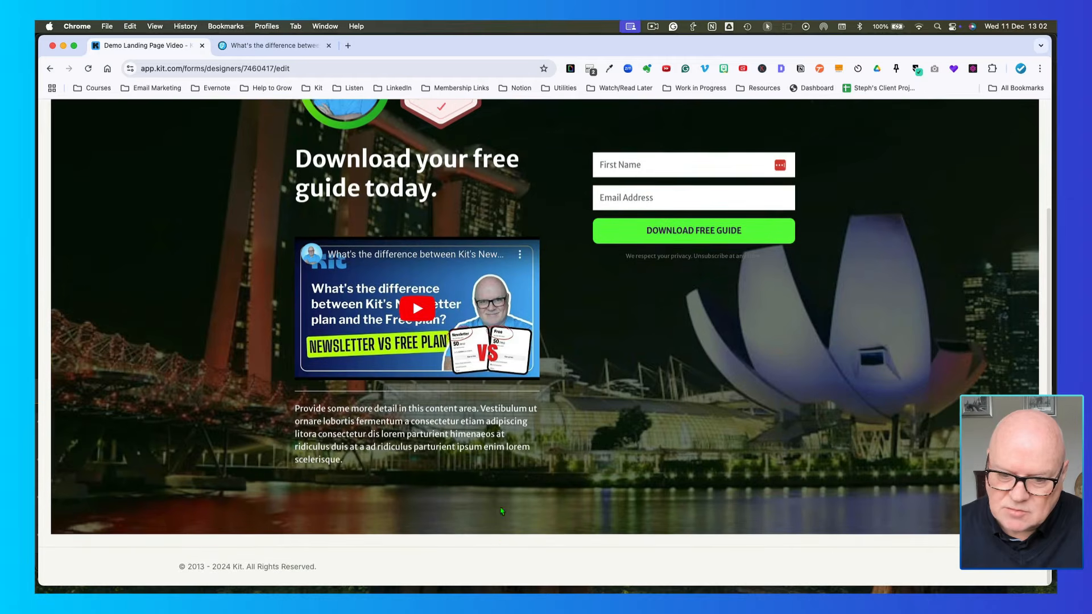
scroll(495, 539, "up", 5)
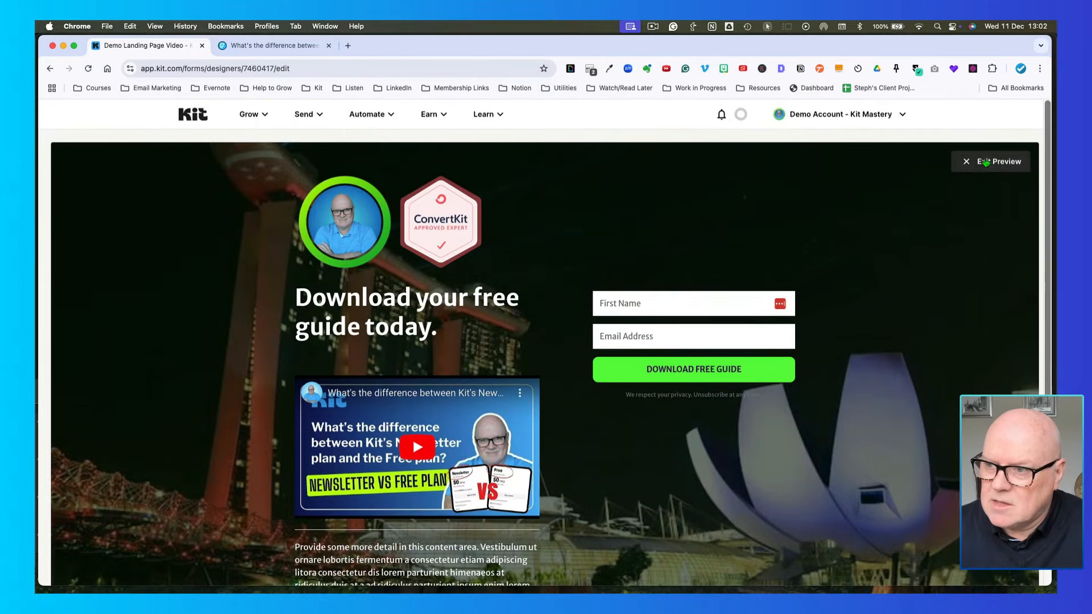
left_click(986, 163)
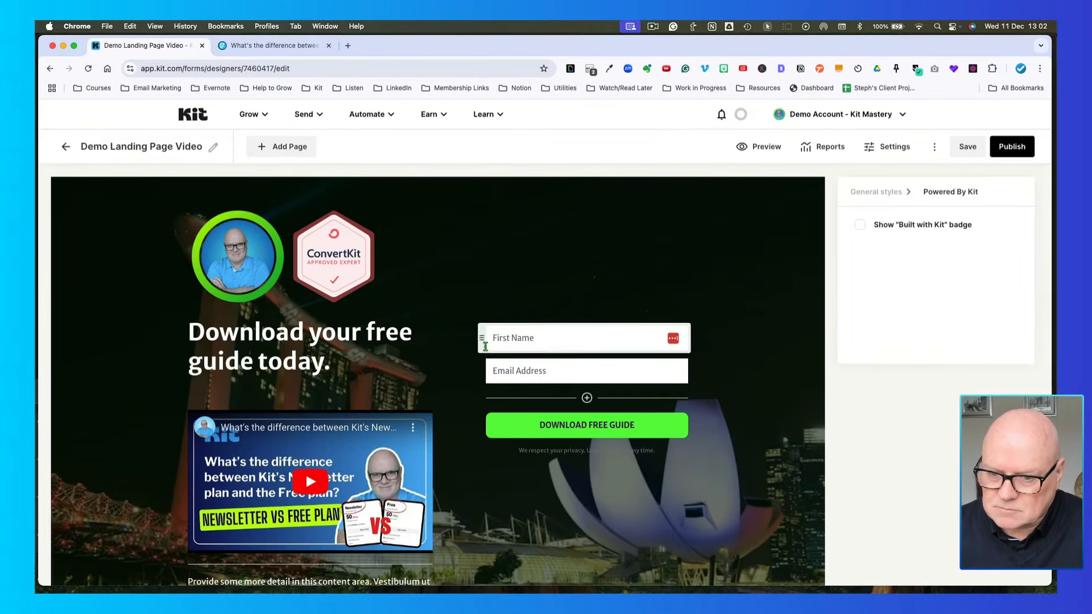
scroll(437, 371, "down", 1)
scroll(438, 371, "down", 5)
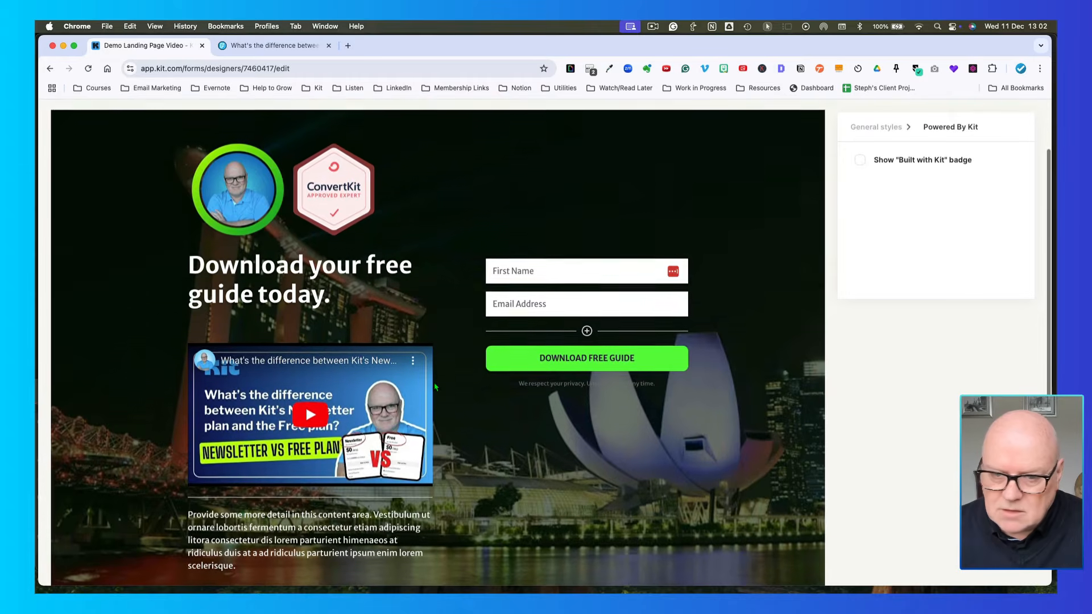
scroll(433, 381, "up", 5)
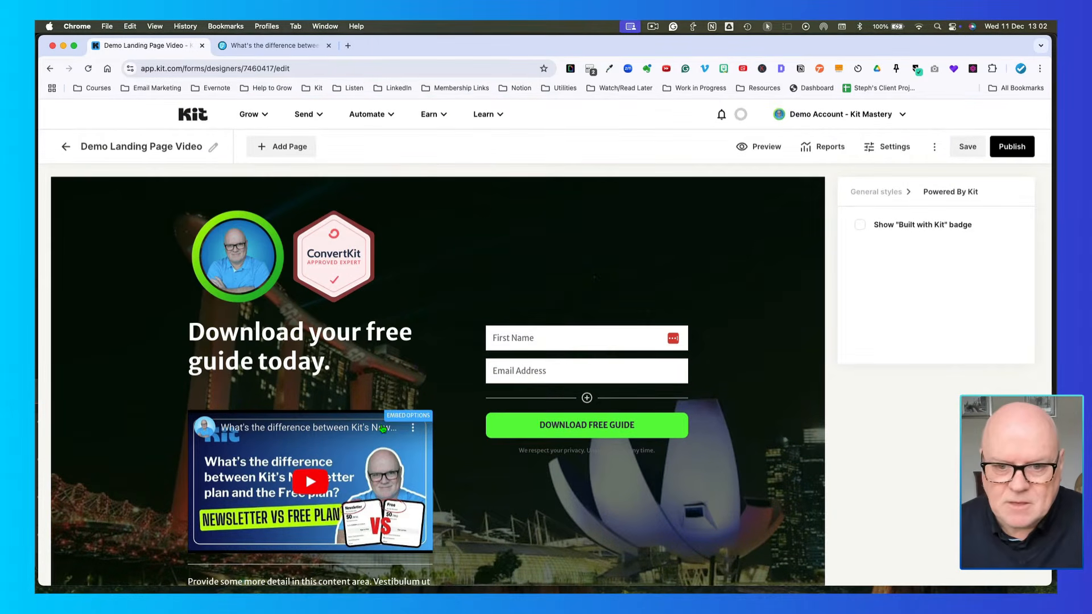
scroll(423, 372, "down", 6)
scroll(385, 426, "up", 6)
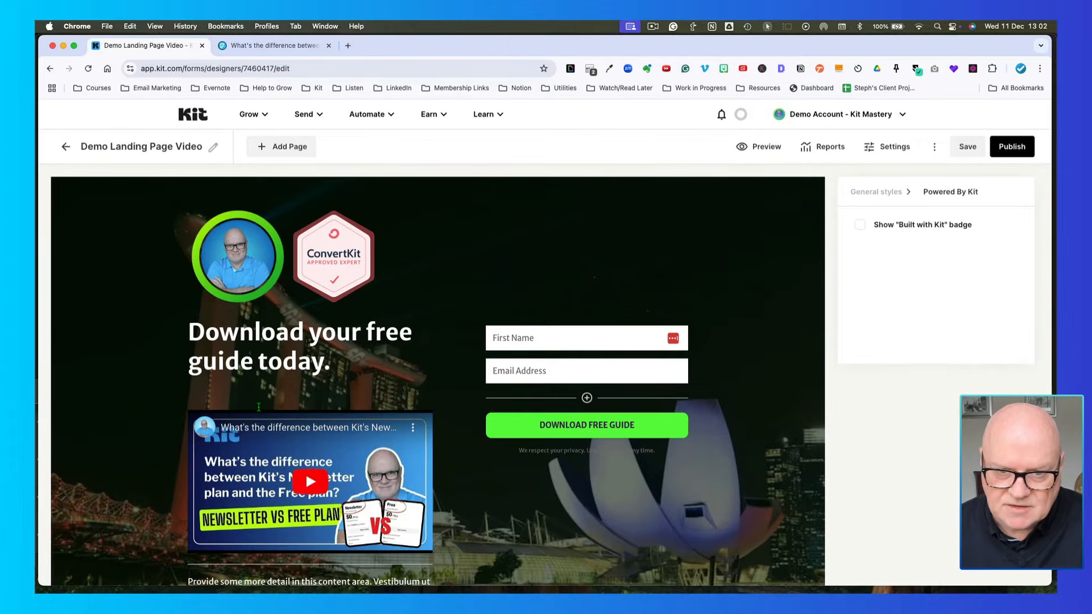
Step: In the landing page's general settings, insert a blank line after "Success!" in the message shown to new subscribers
scroll(270, 407, "down", 1)
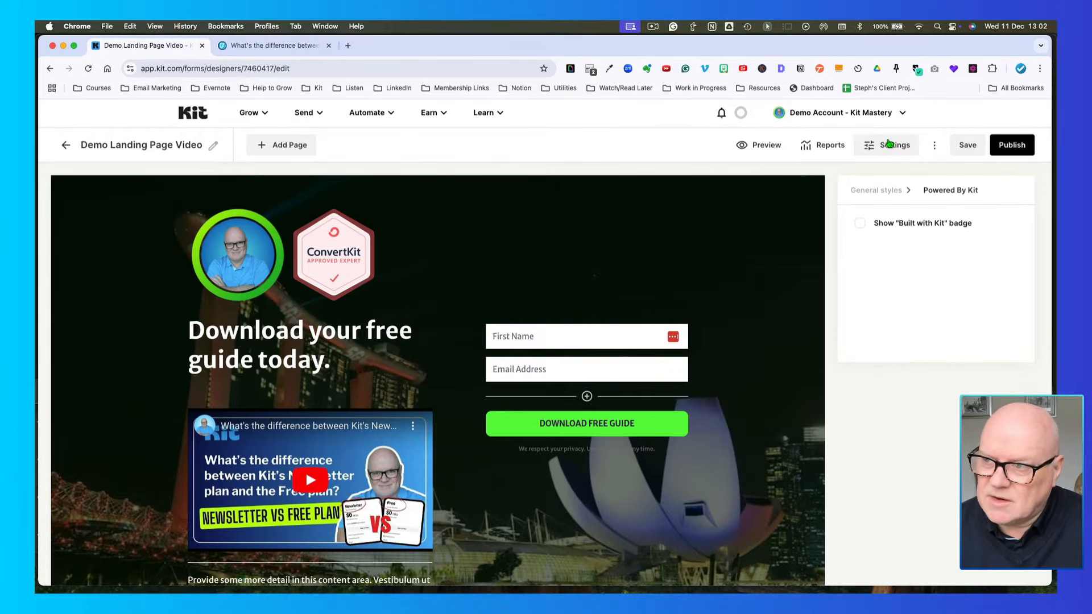
left_click(885, 153)
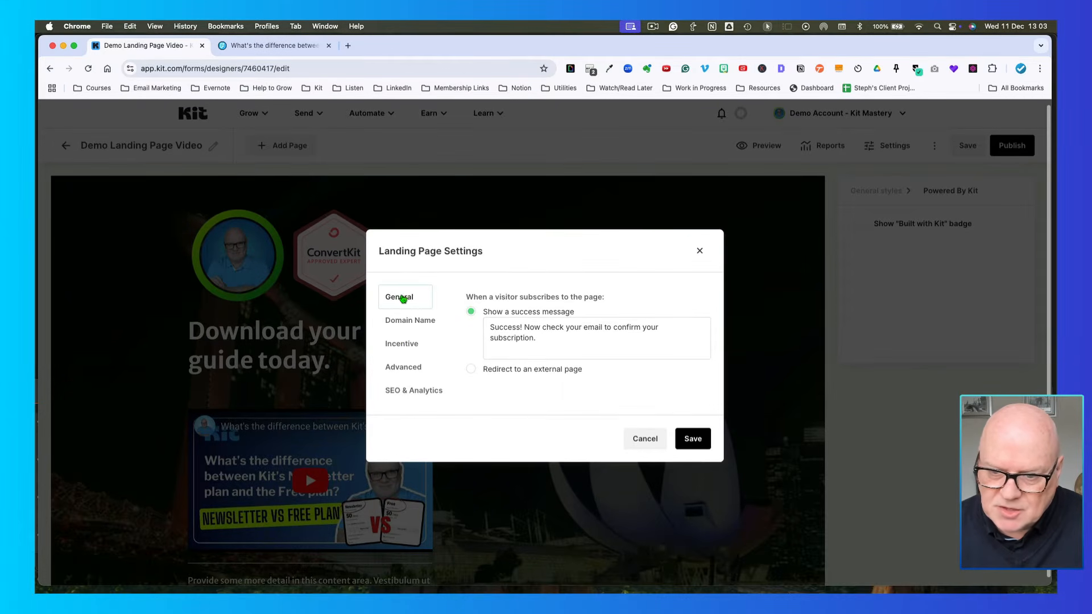
left_click_drag(474, 296, 602, 298)
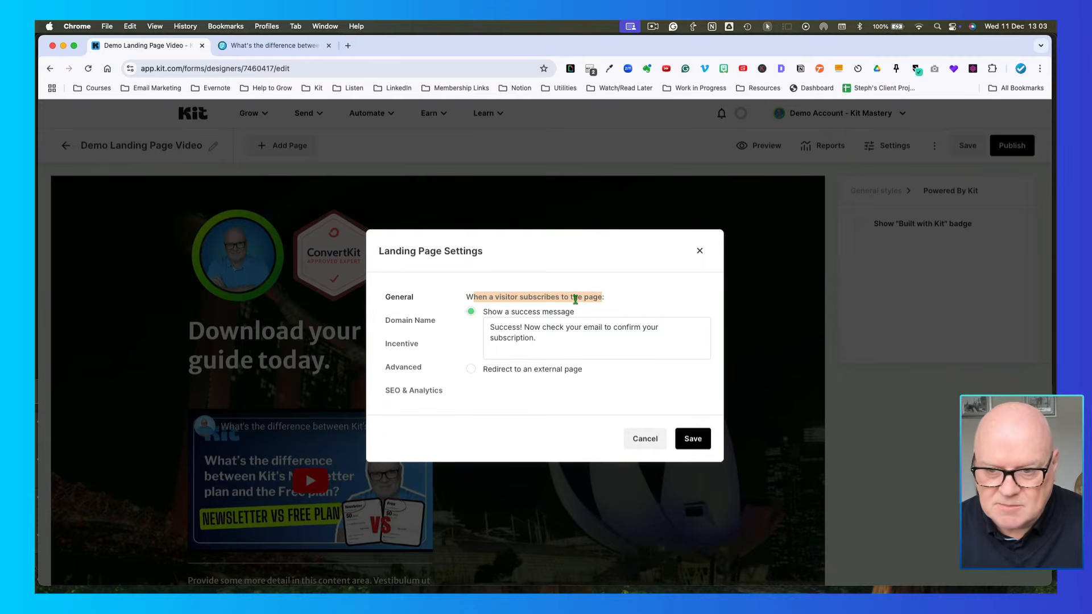
left_click(574, 299)
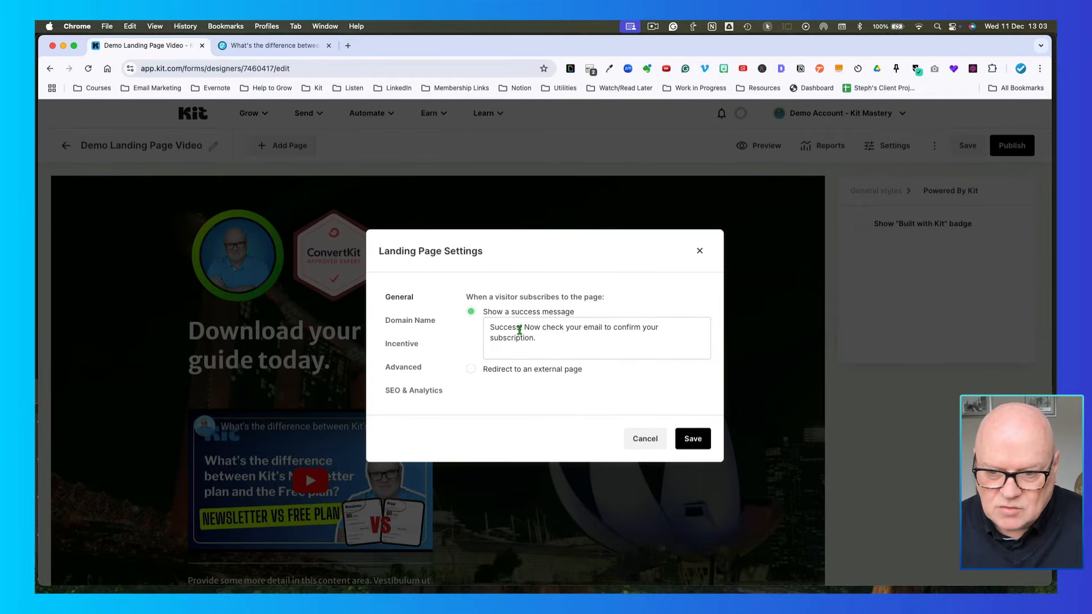
triple_click(528, 339)
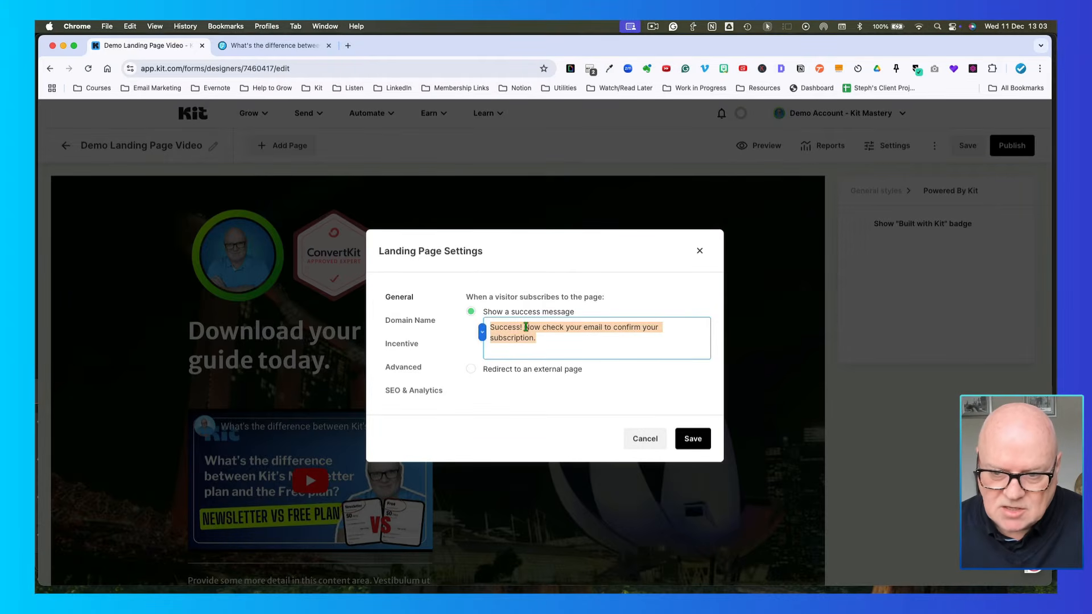
left_click(524, 327)
key("Return")
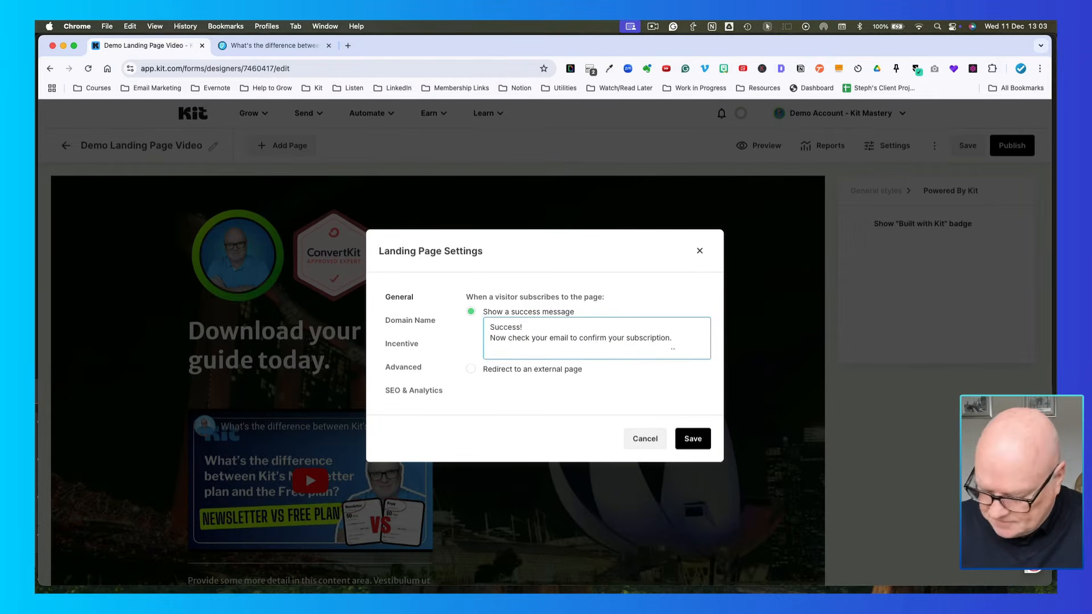
key("Return")
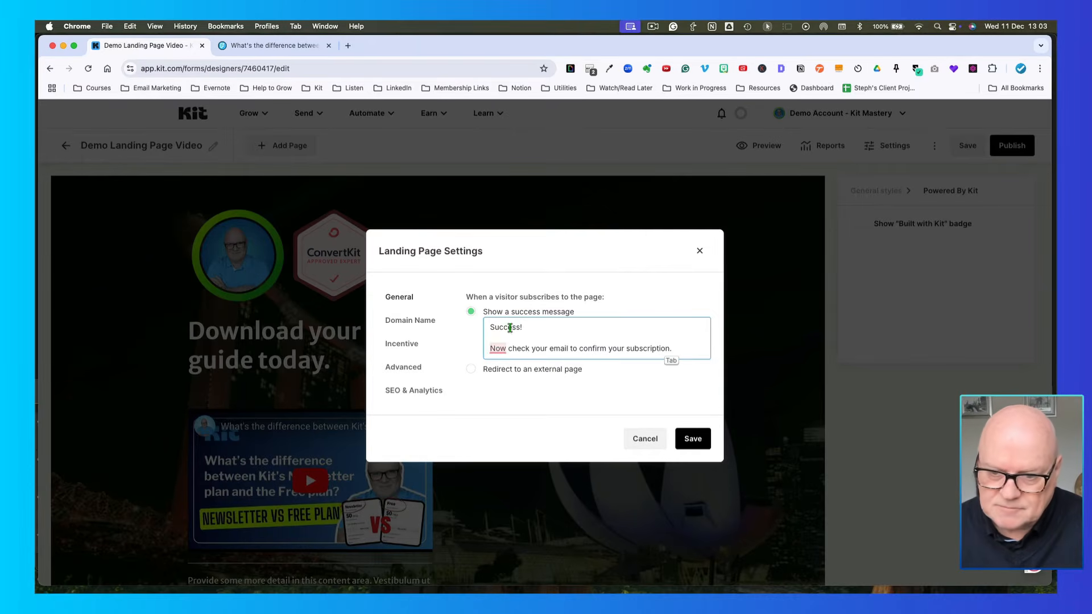
left_click(508, 334)
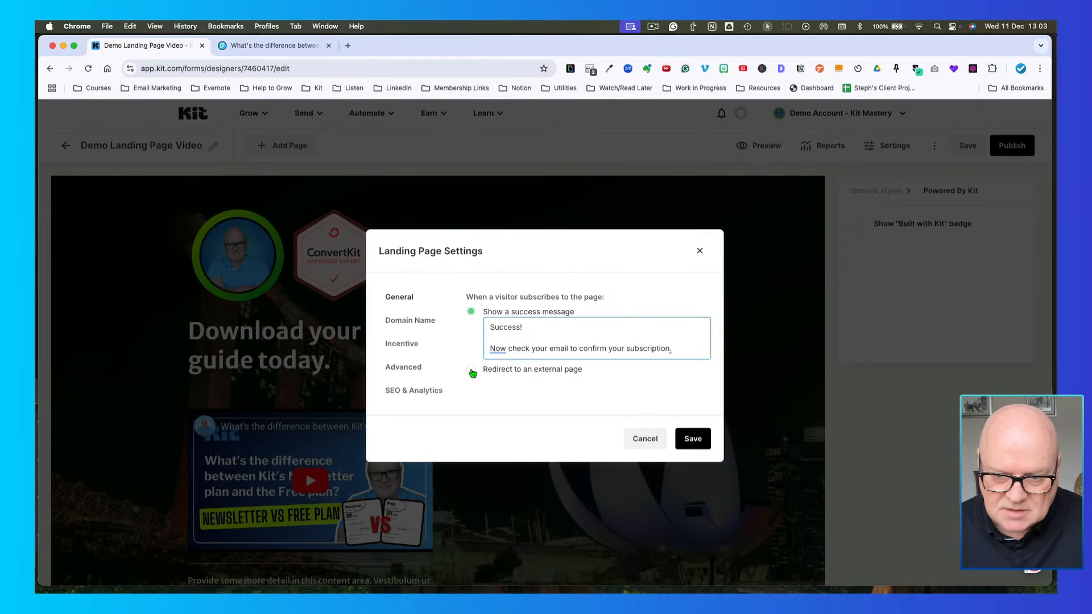
left_click(472, 371)
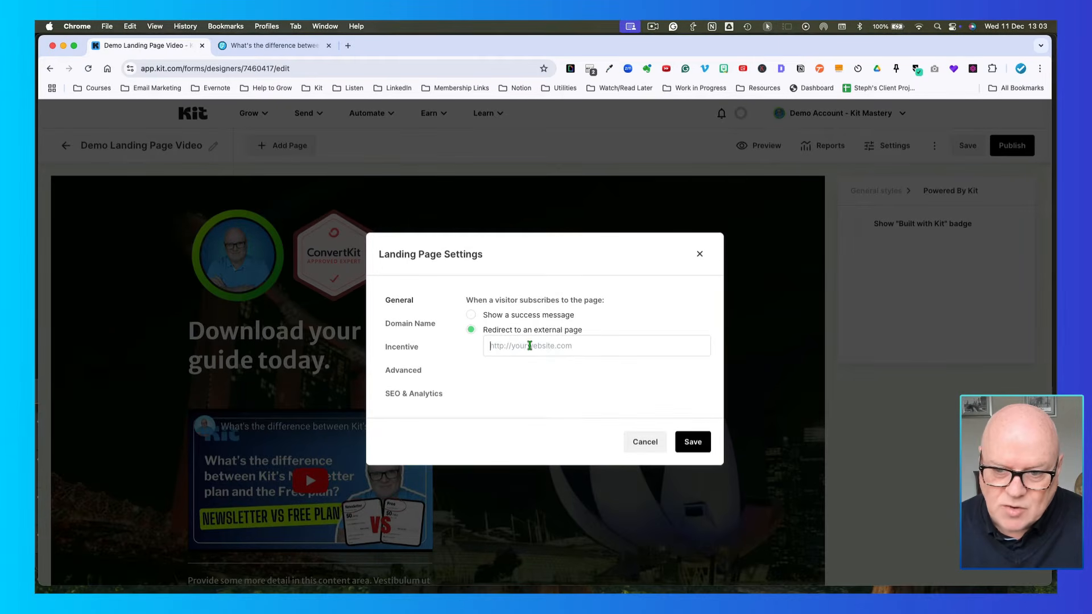
left_click(569, 347)
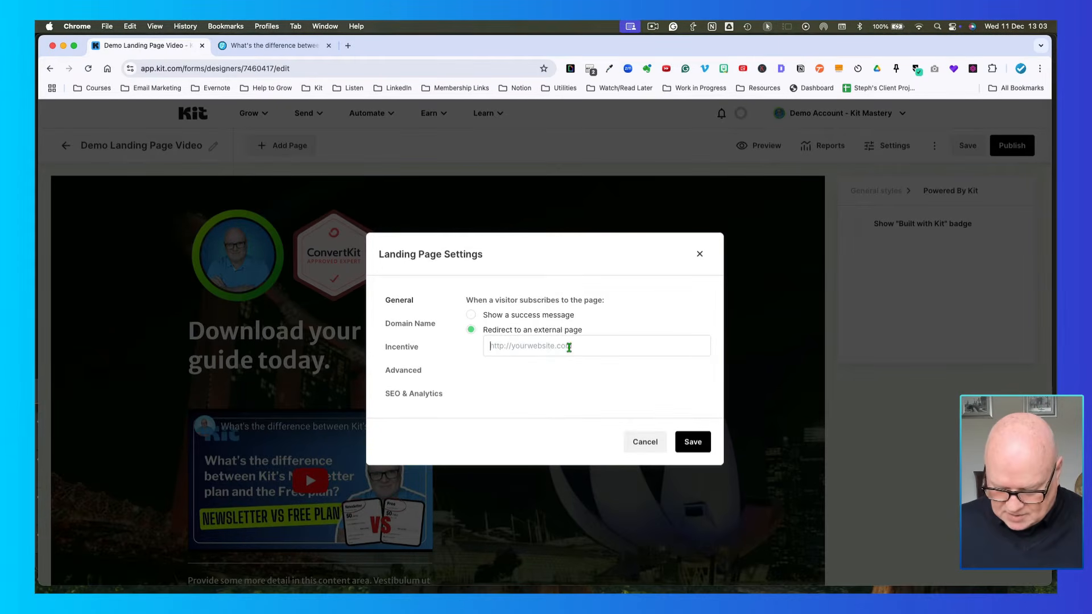
type("https:")
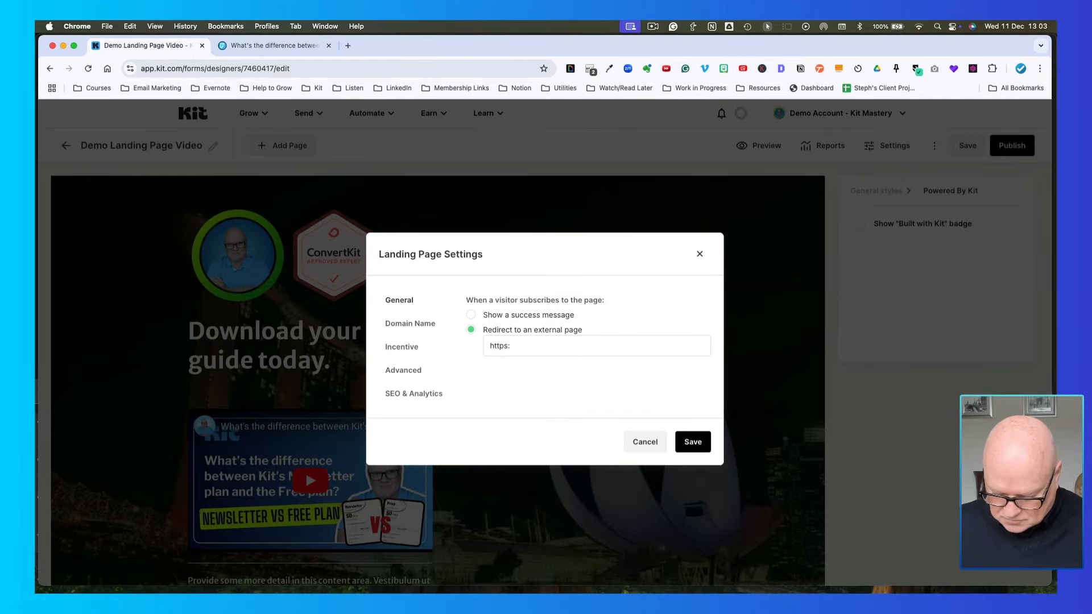
type("//provenflows")
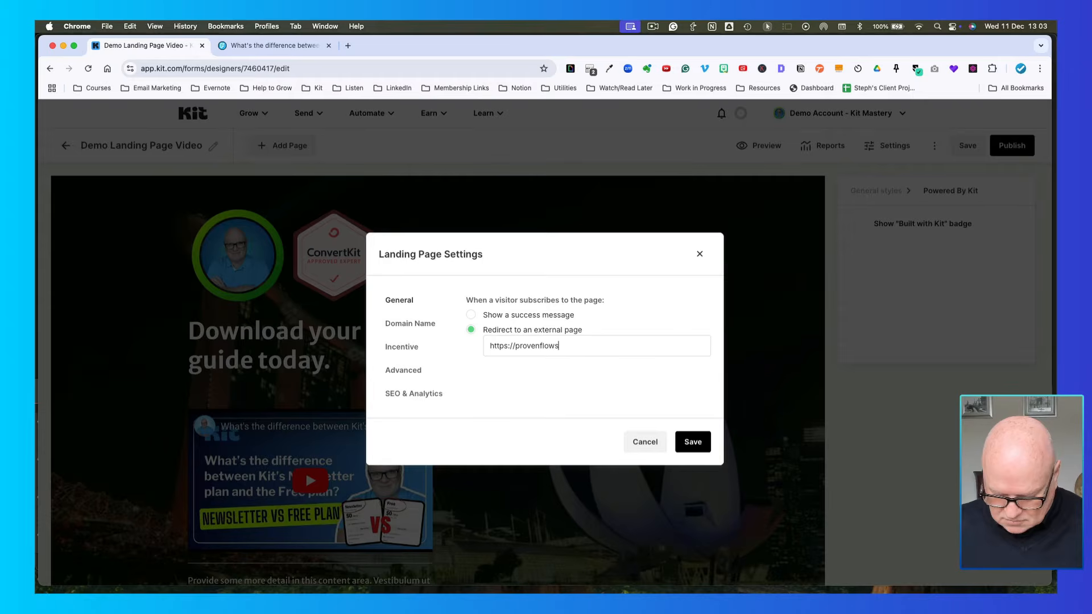
type(".com")
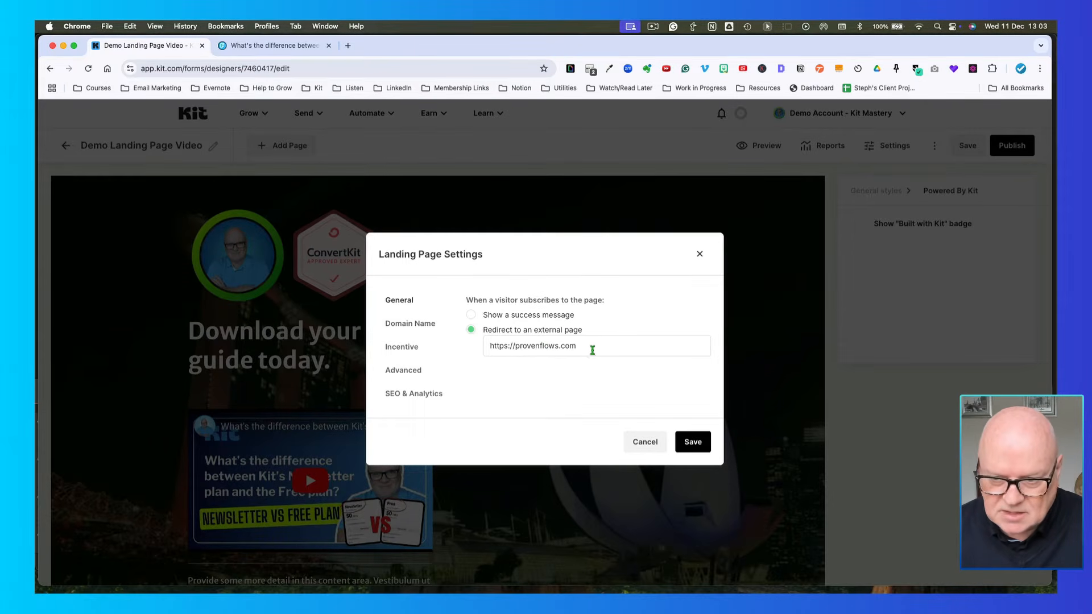
type("/")
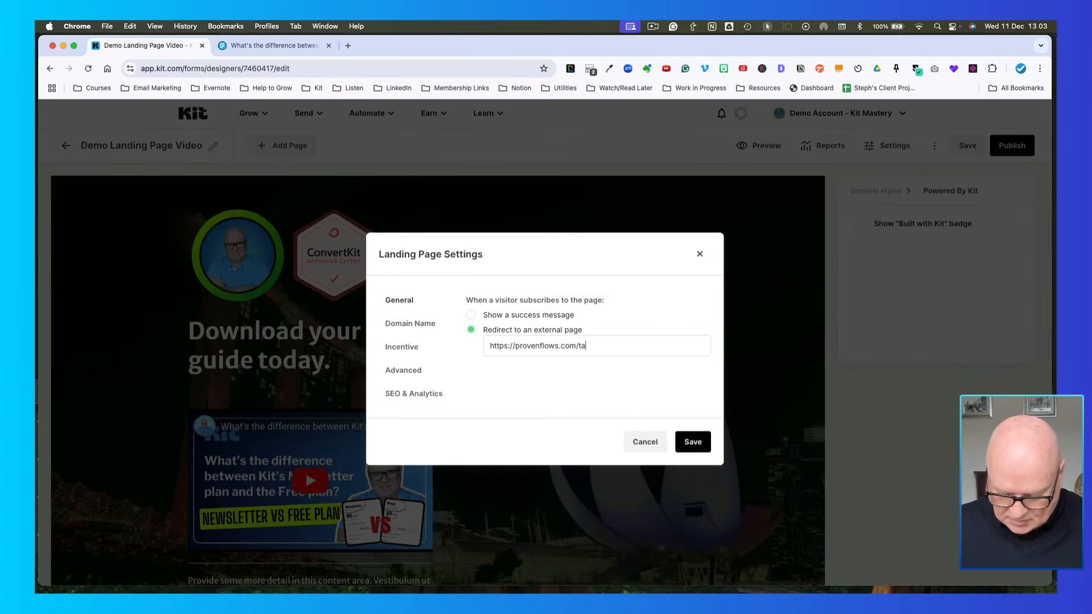
type("thank-you")
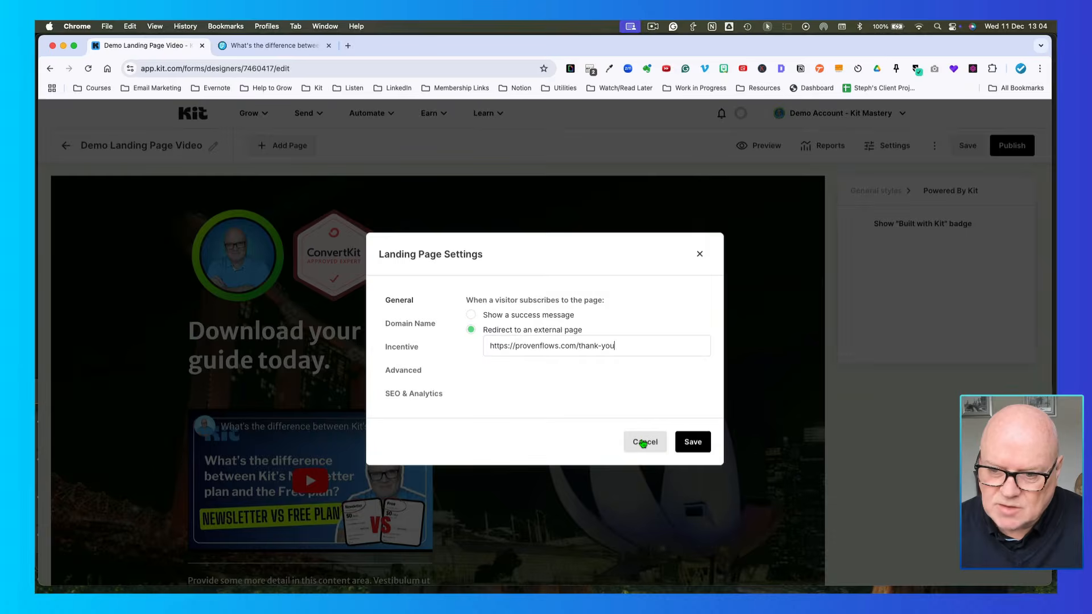
left_click(645, 444)
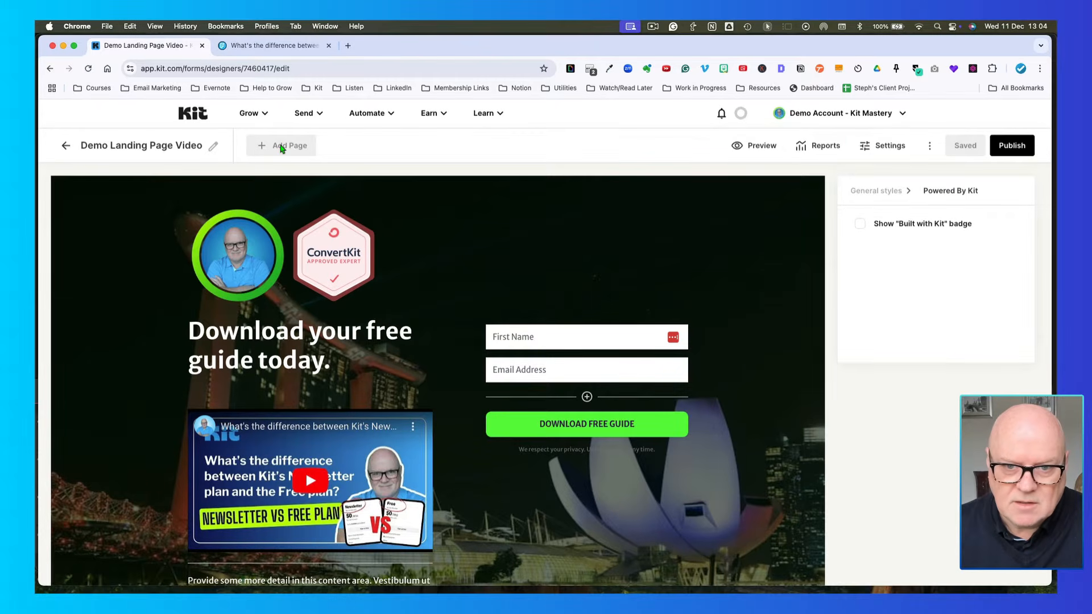
Step: Add a Thank You Page to the landing page, look it over, and keep it open for editing
left_click(281, 146)
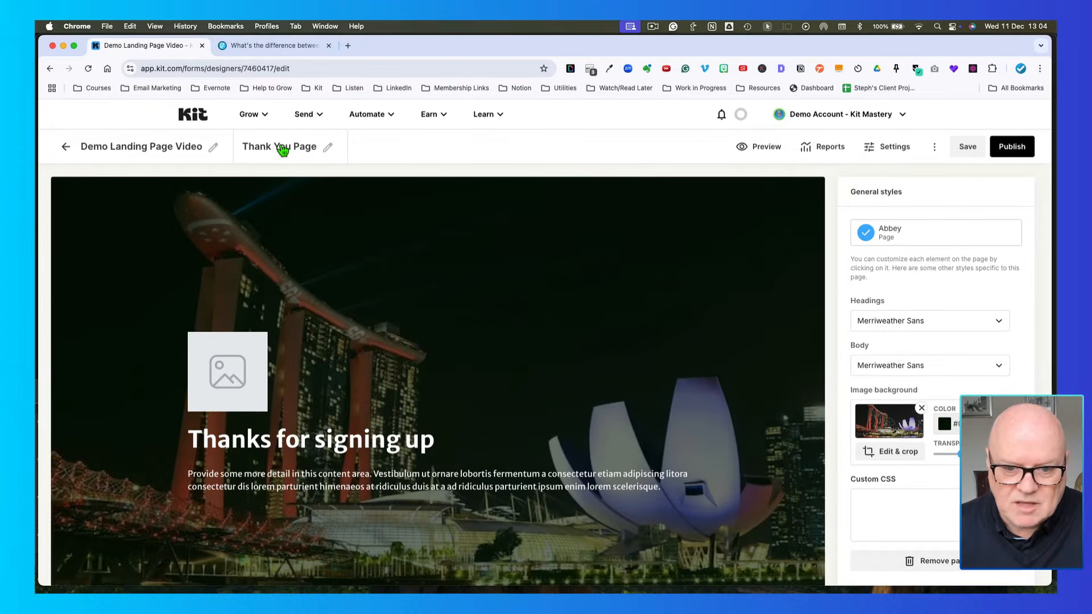
scroll(278, 303, "down", 3)
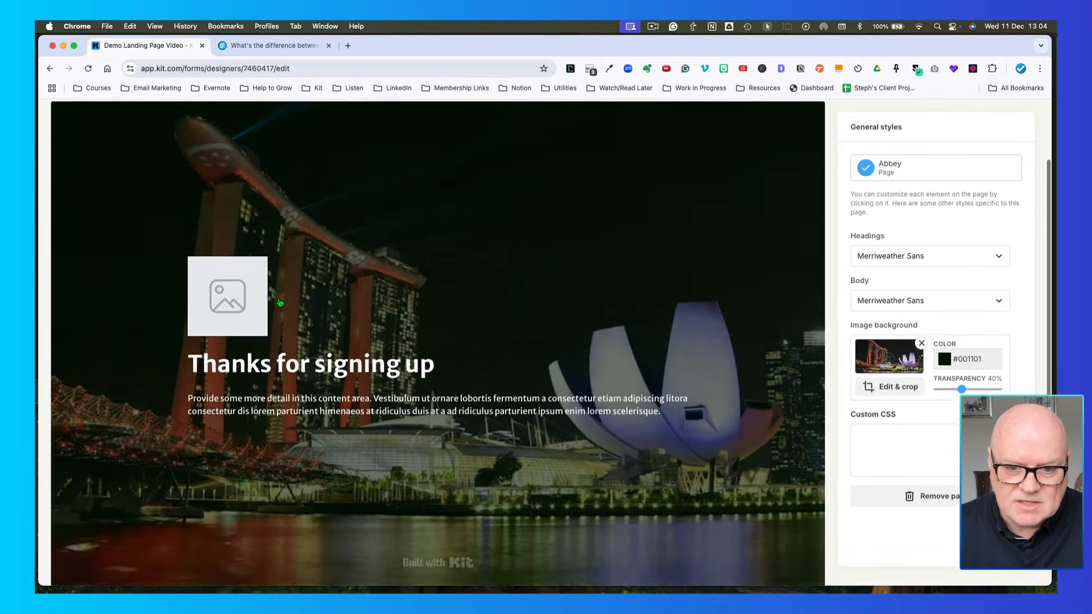
scroll(199, 256, "up", 3)
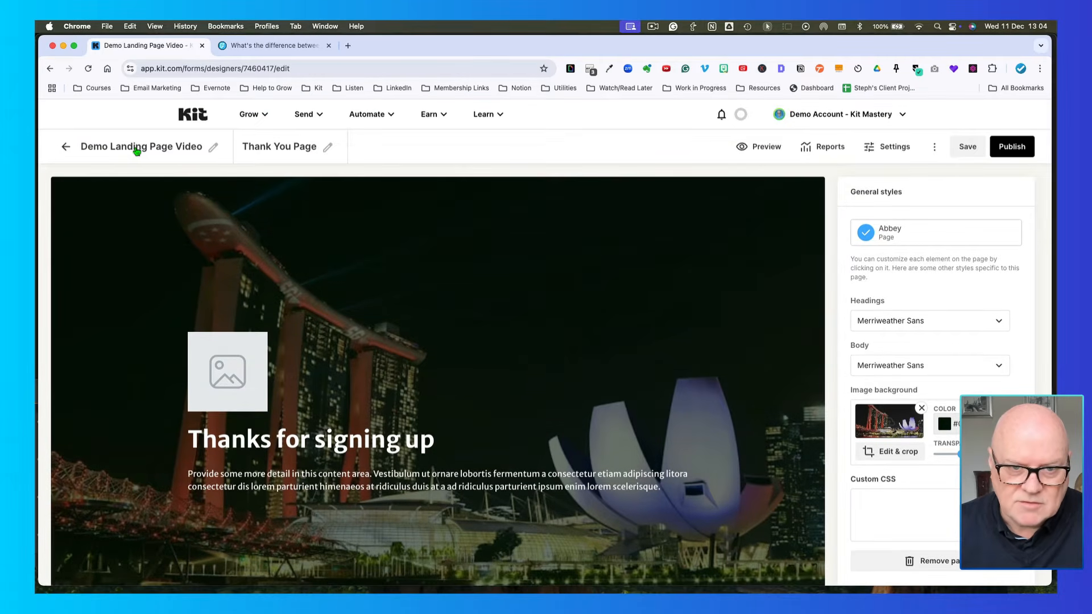
left_click(138, 149)
left_click(260, 146)
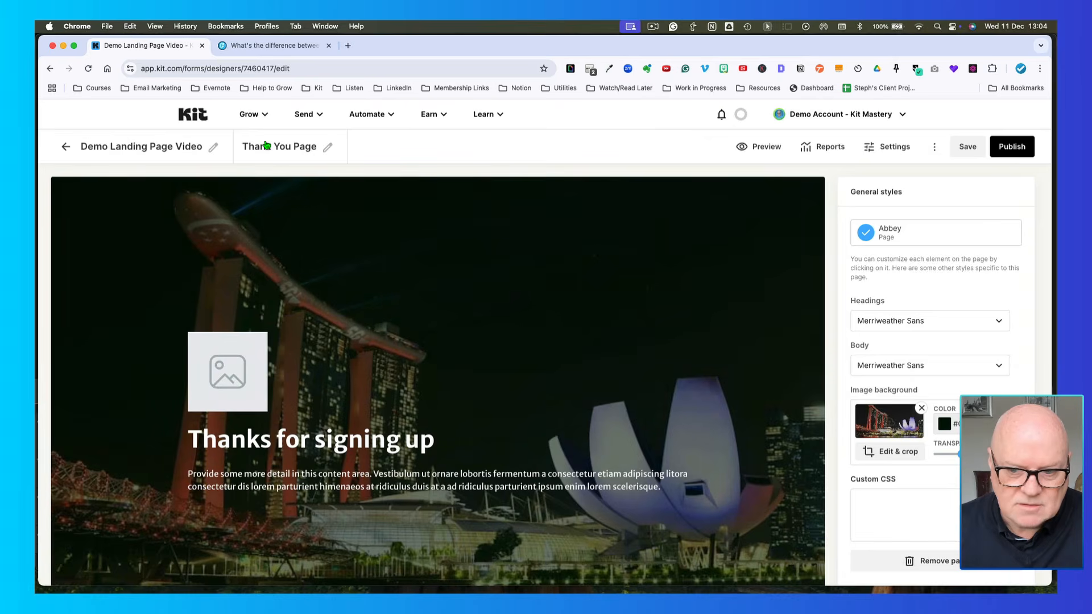
Step: Fill the Thank You Page's image placeholder with the recently used image combining the round portrait and ConvertKit Approved Expert badge
left_click(227, 371)
left_click(940, 239)
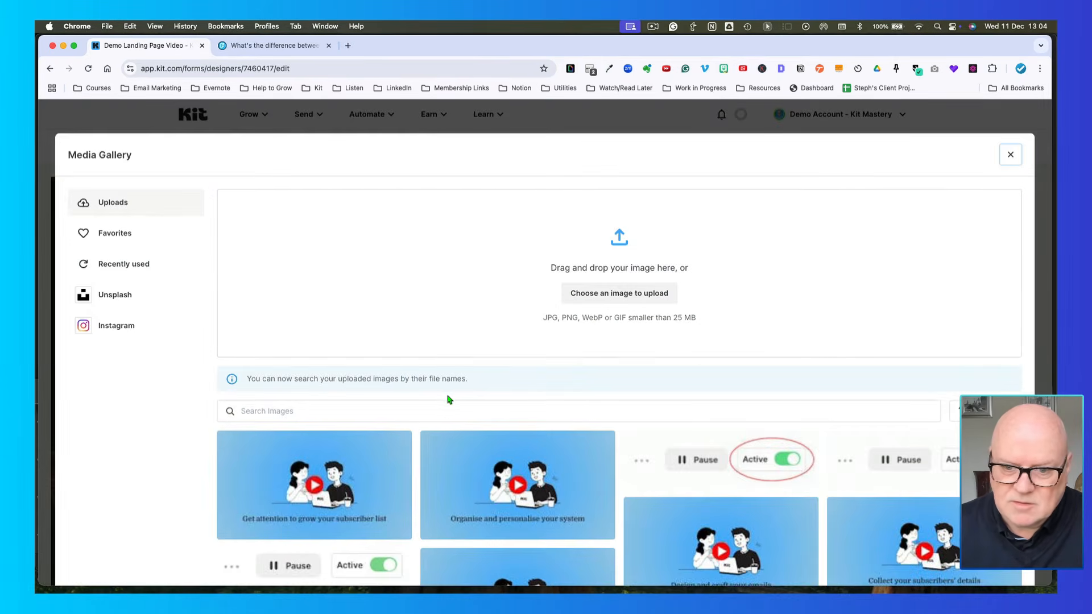
left_click(109, 266)
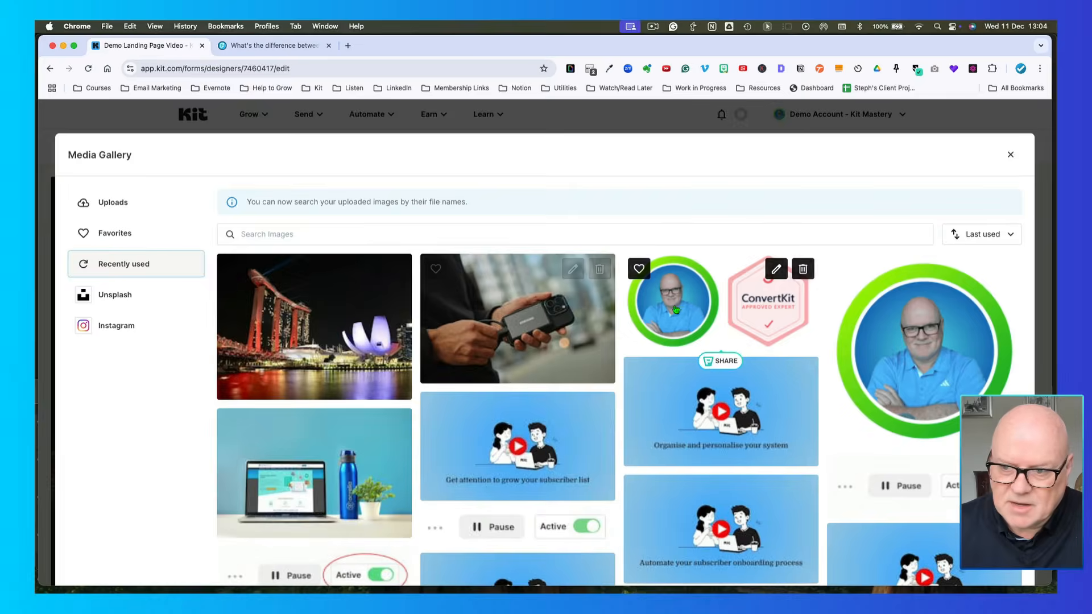
left_click(675, 309)
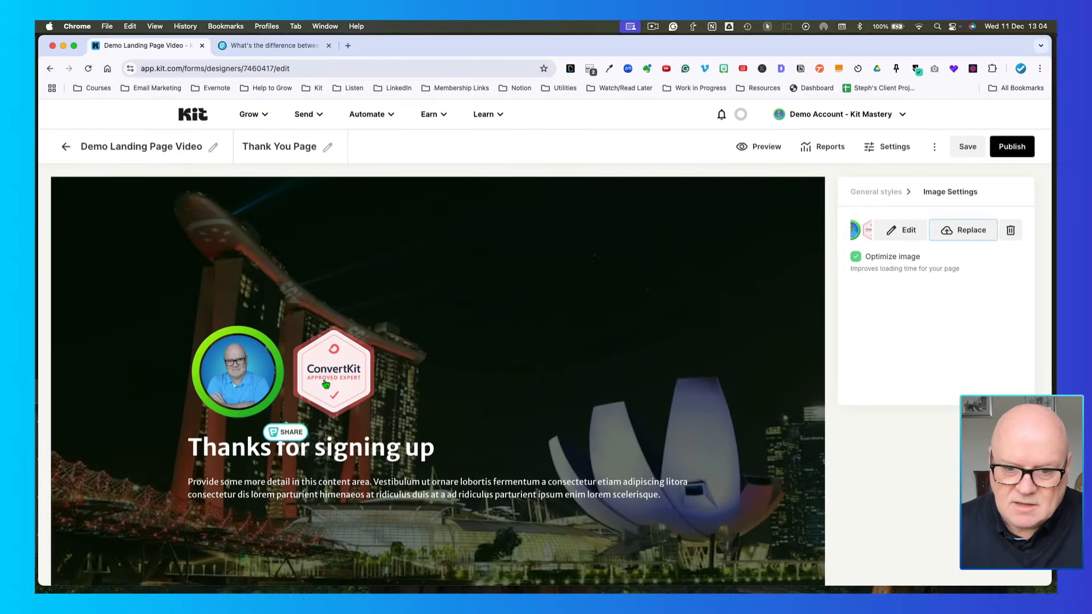
Step: Replace the placeholder text under "Thanks for signing up" with "Please check your inbox for a confirmation email that I just sent you."
scroll(399, 384, "down", 2)
scroll(417, 386, "down", 1)
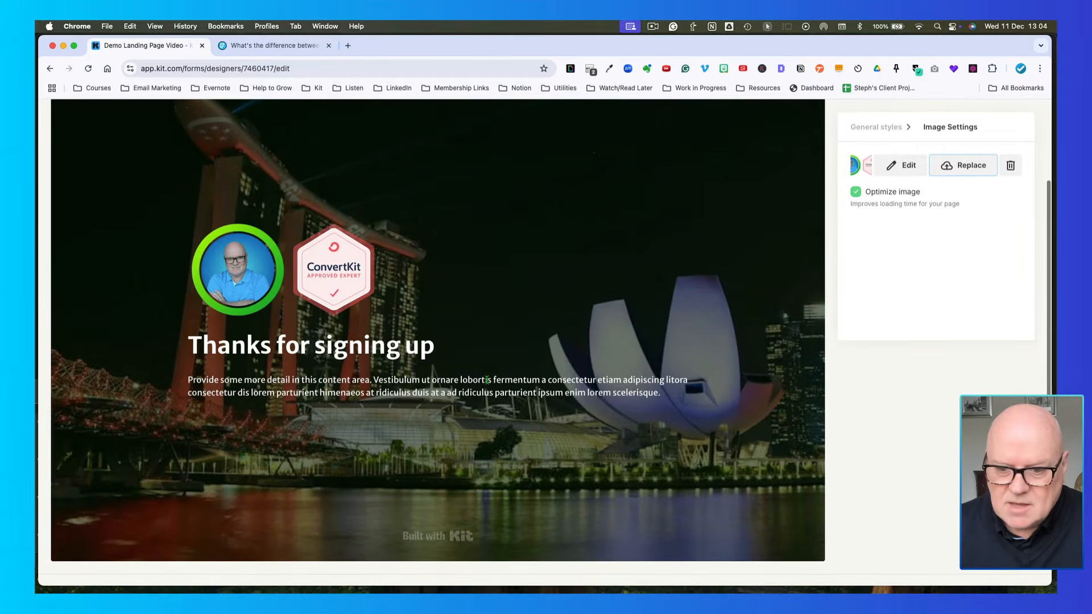
scroll(487, 380, "up", 4)
scroll(488, 392, "down", 2)
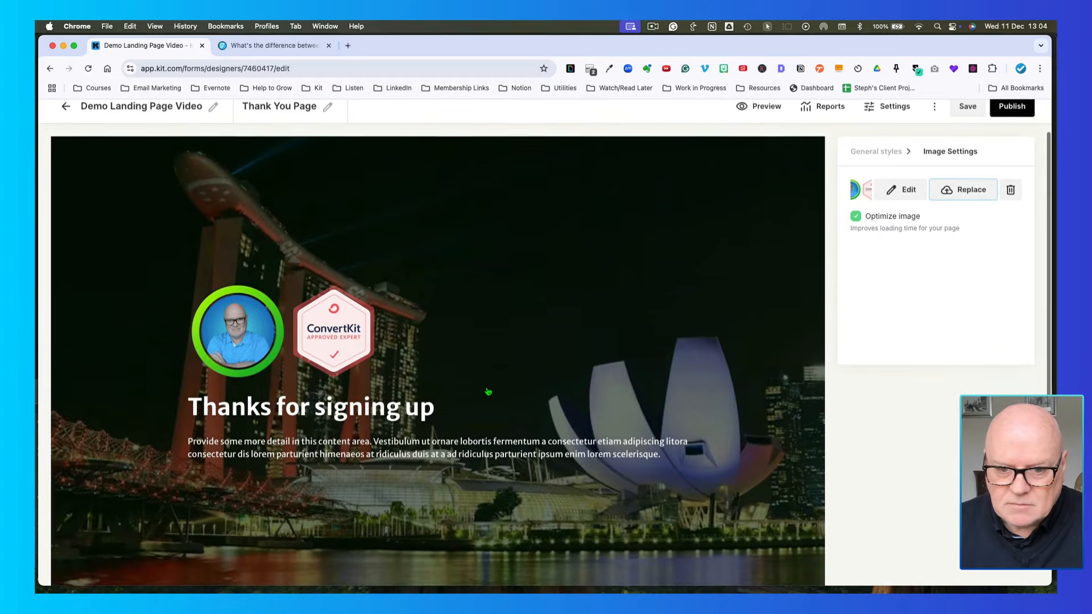
scroll(488, 392, "down", 1)
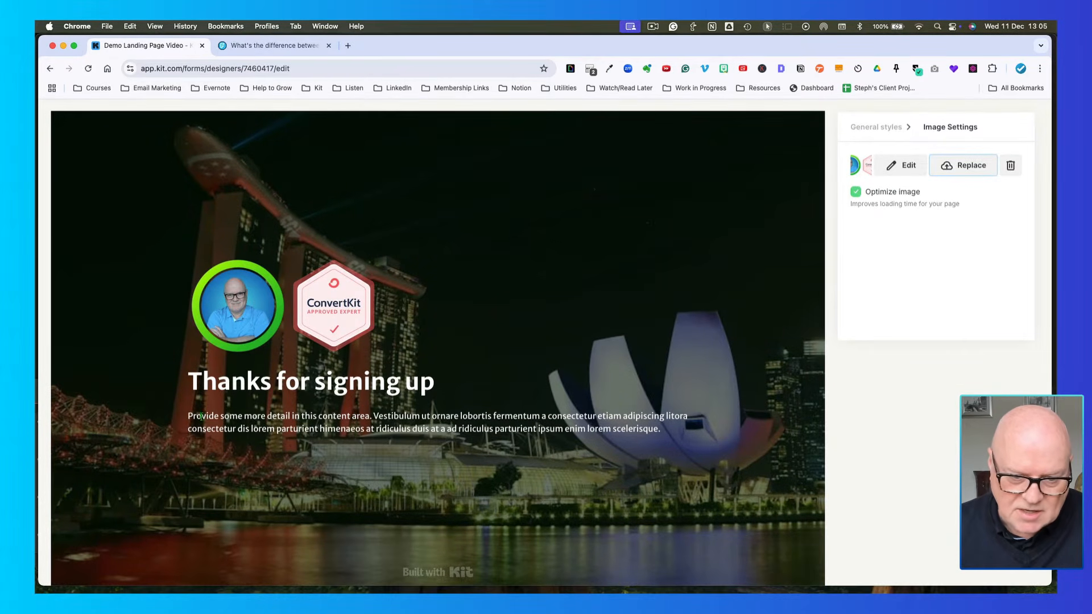
left_click_drag(189, 416, 665, 429)
type("Pl")
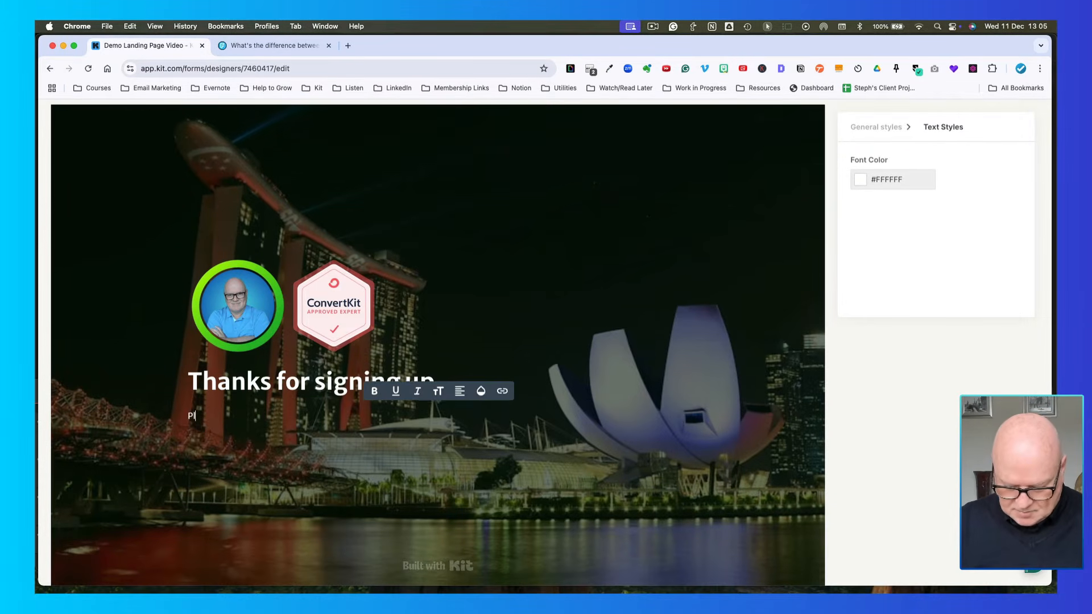
type("ease check you")
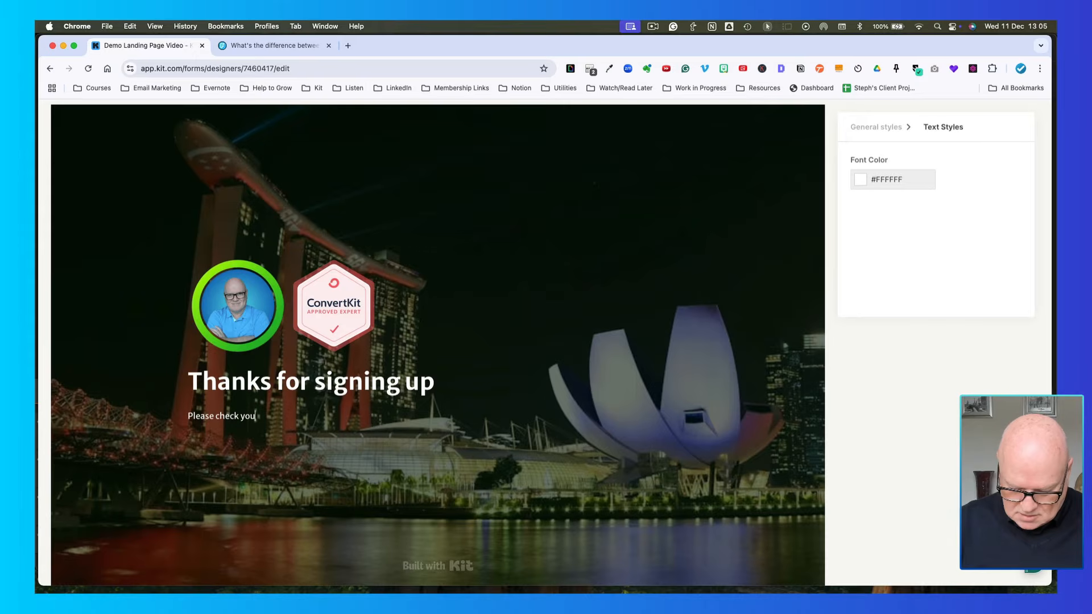
type("r inbox fo")
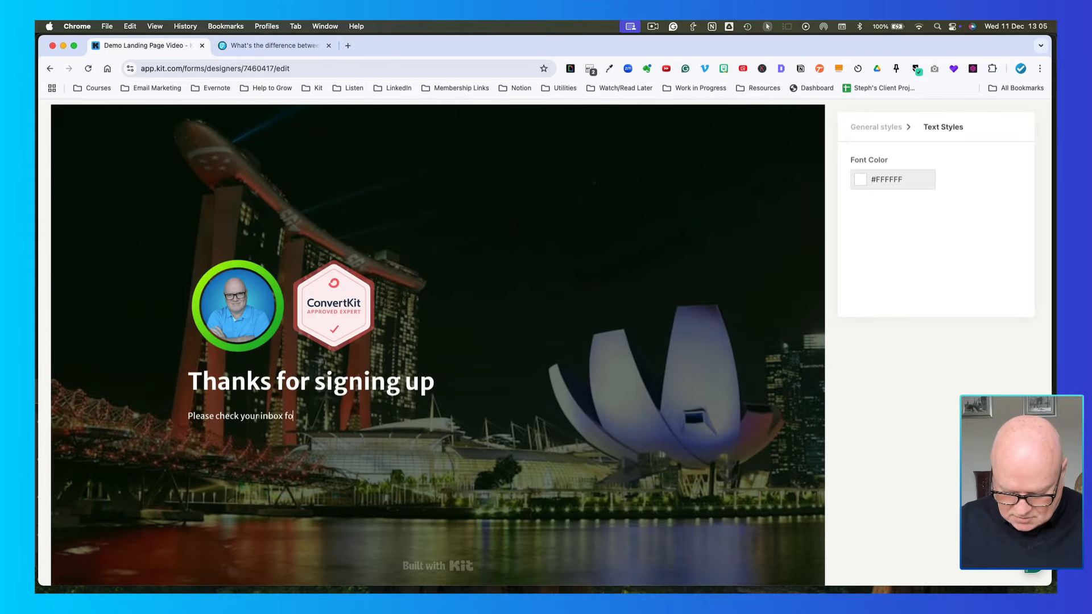
type("r a confirmation")
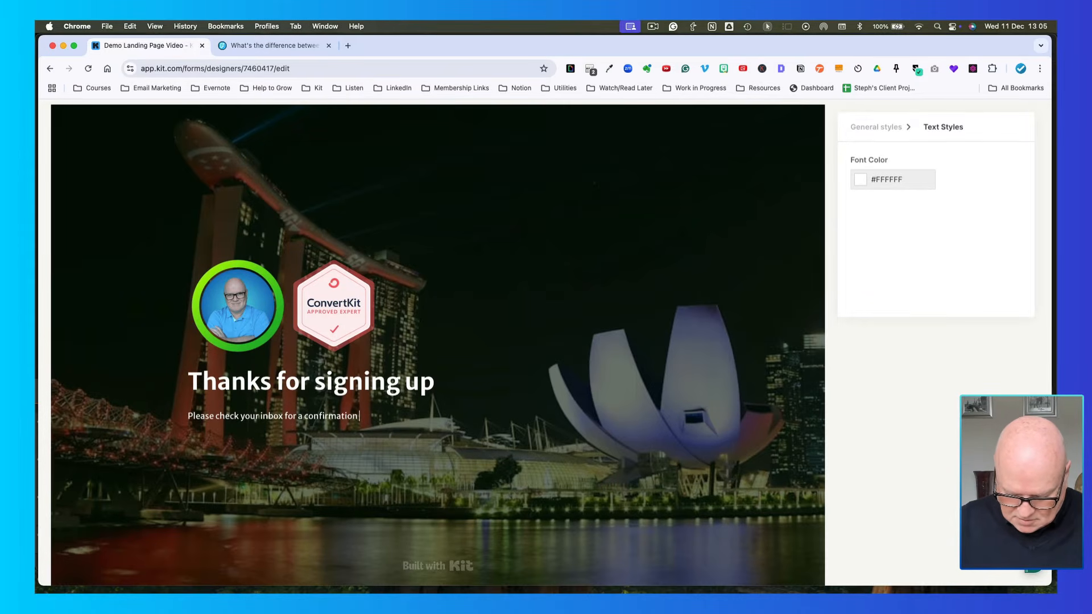
type(" email that I ju")
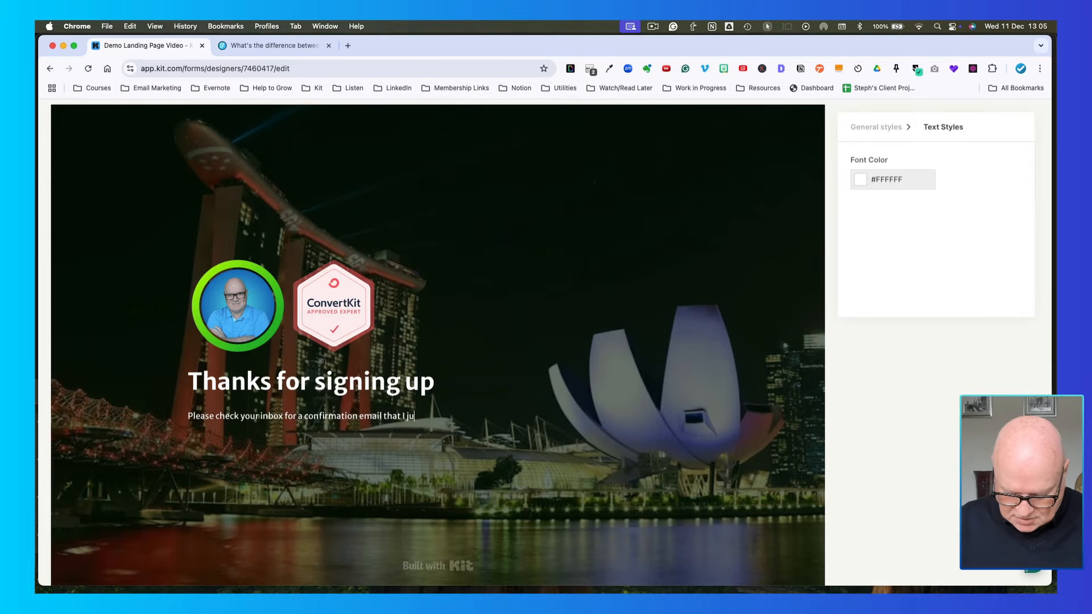
type("st sent you")
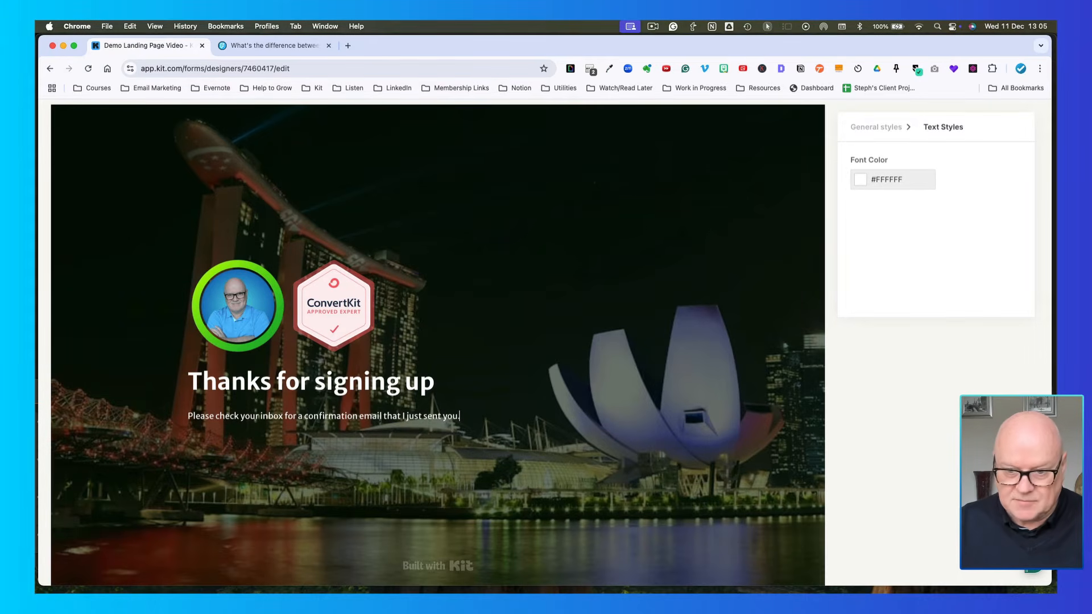
type(".")
Step: Add "If you can't see an email, please check your spam folder." as a separate paragraph below the confirmation email sentence
scroll(666, 436, "down", 1)
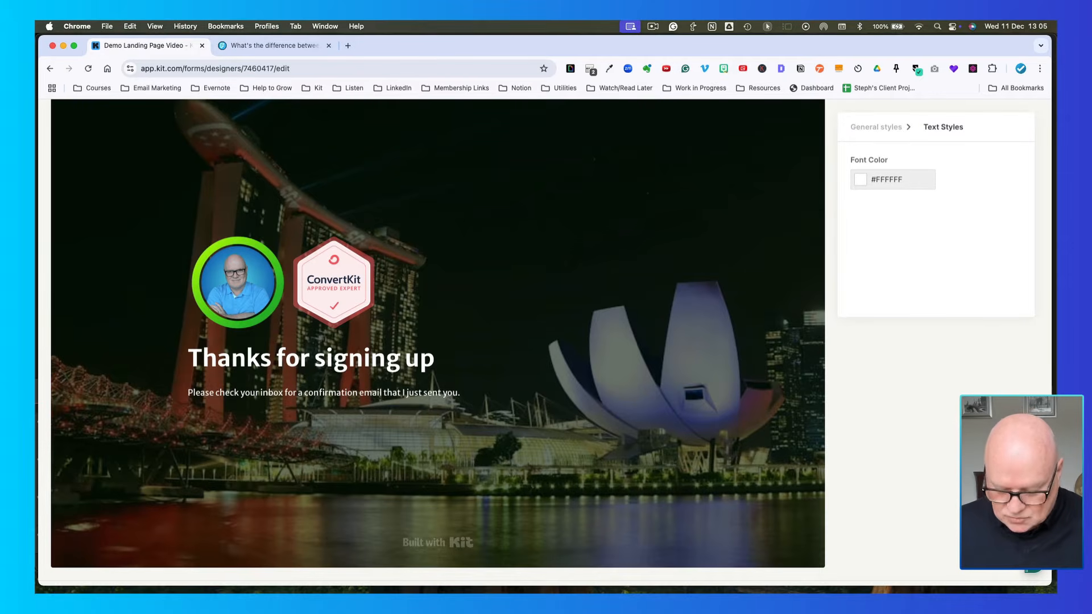
type("If y")
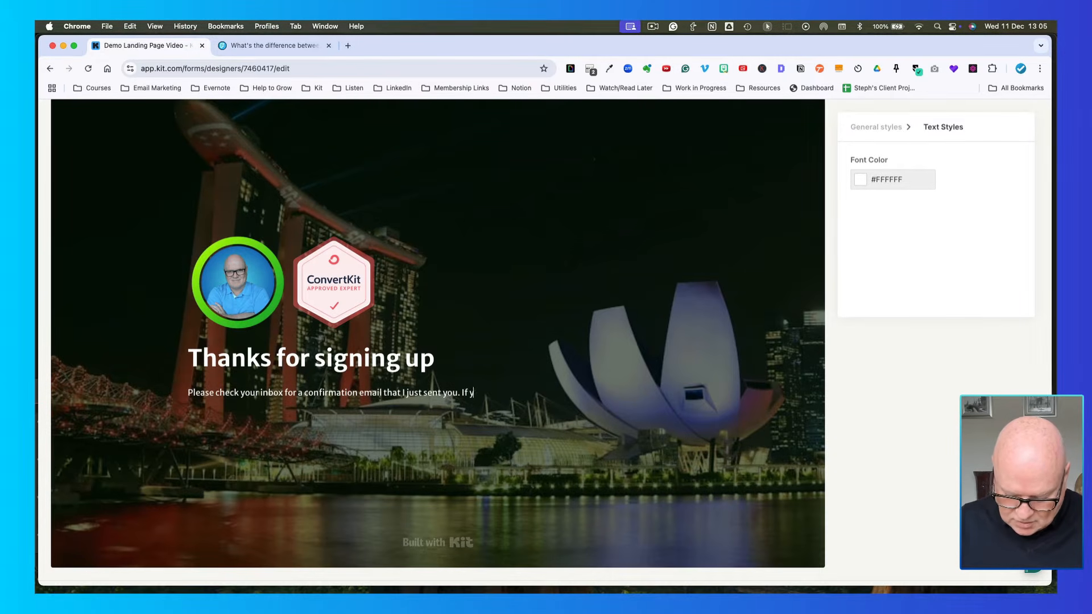
type("ou can't see")
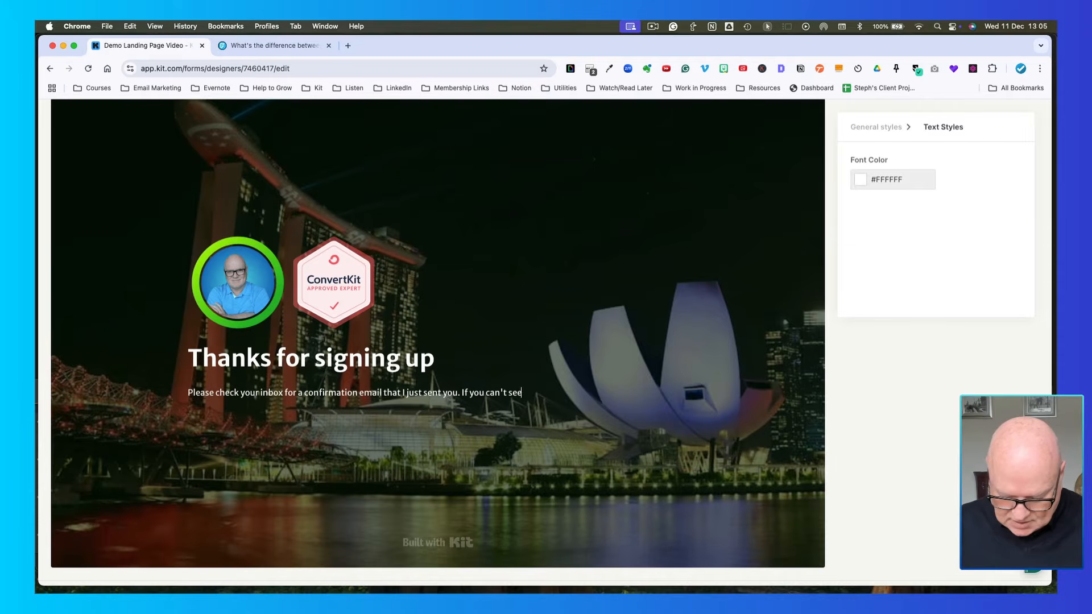
type(" an email, pl")
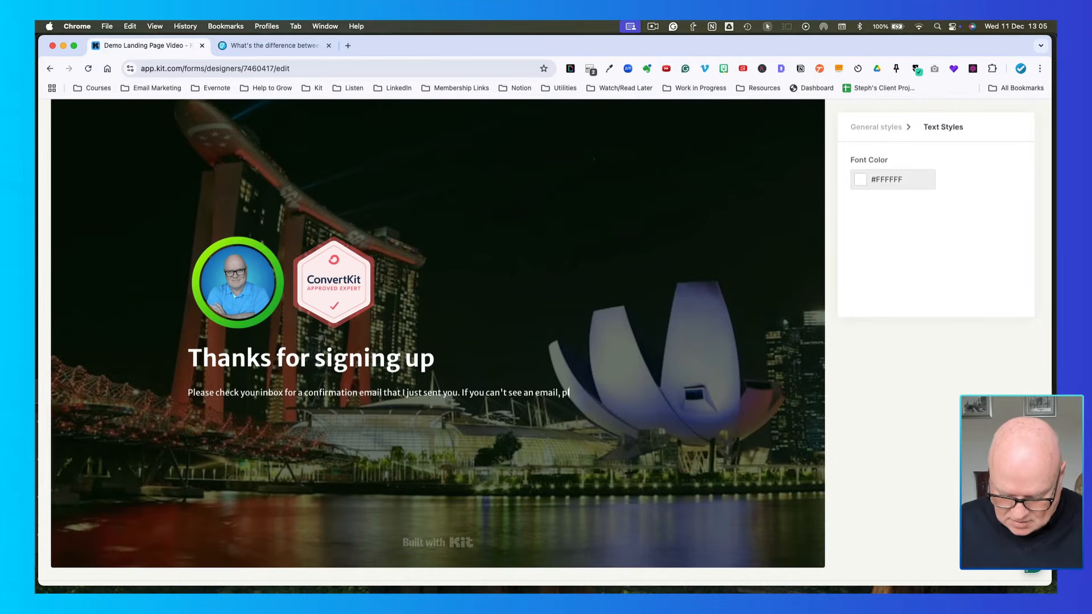
type("ease che")
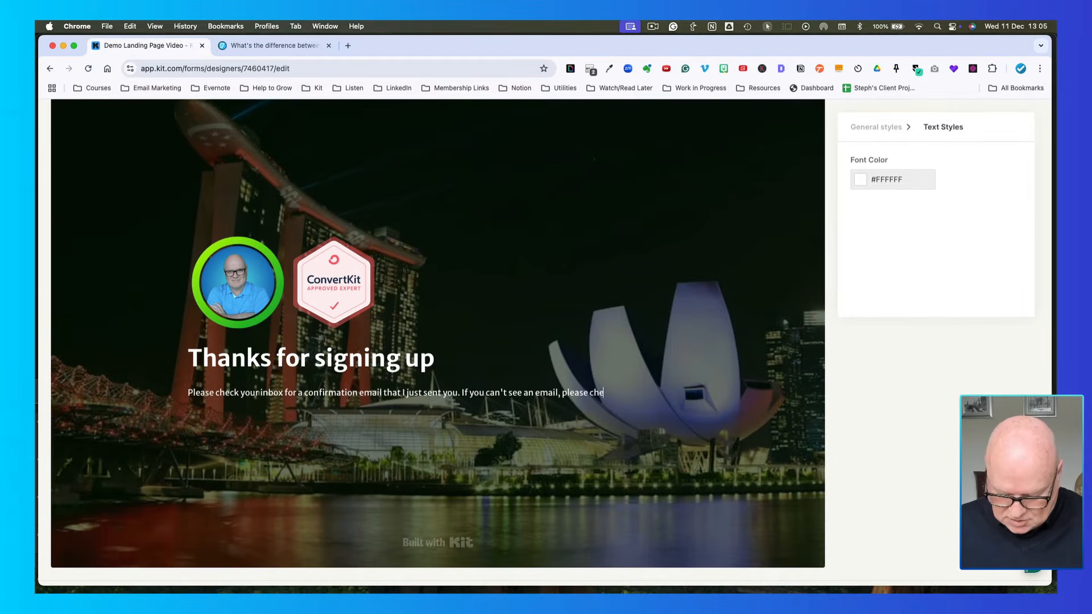
type("ck your spam folder.")
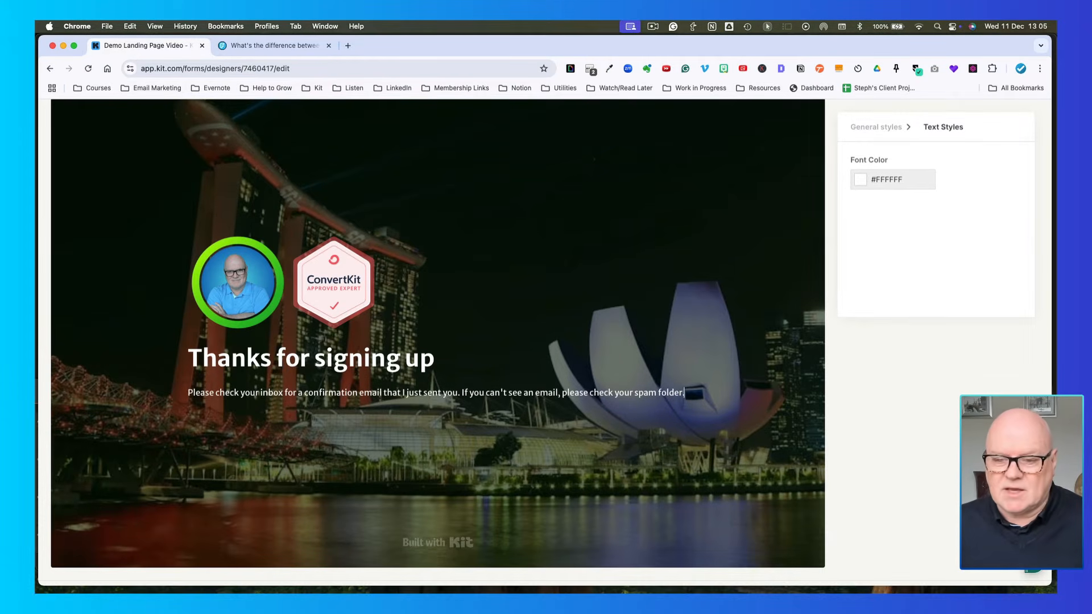
left_click(460, 392)
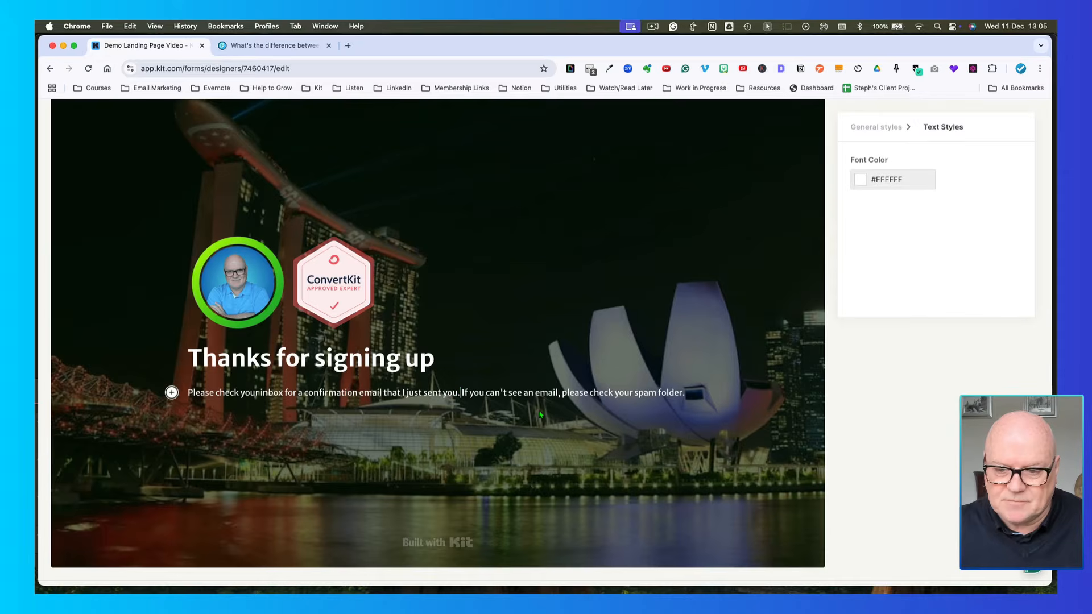
key("Return")
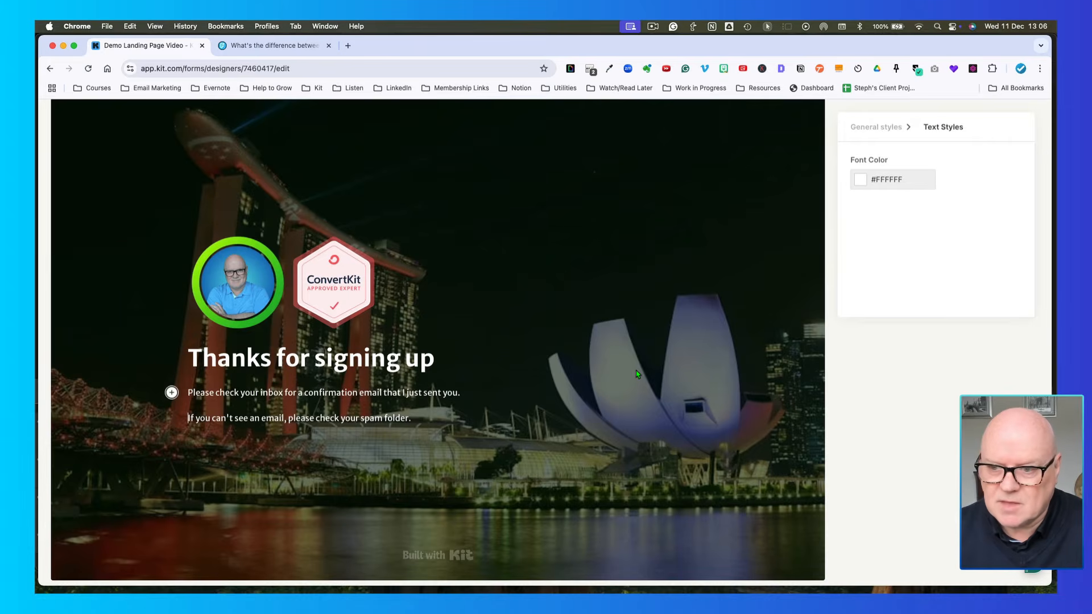
Step: Return to the Demo Landing Page Video page and set its settings to redirect new subscribers to the thank you page
scroll(638, 375, "up", 3)
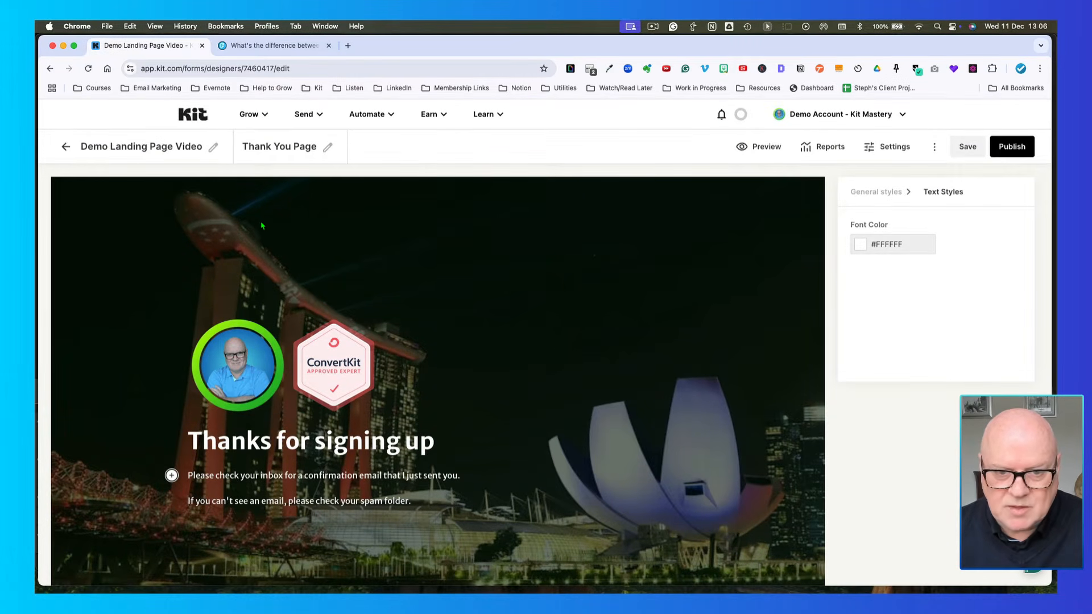
left_click(131, 149)
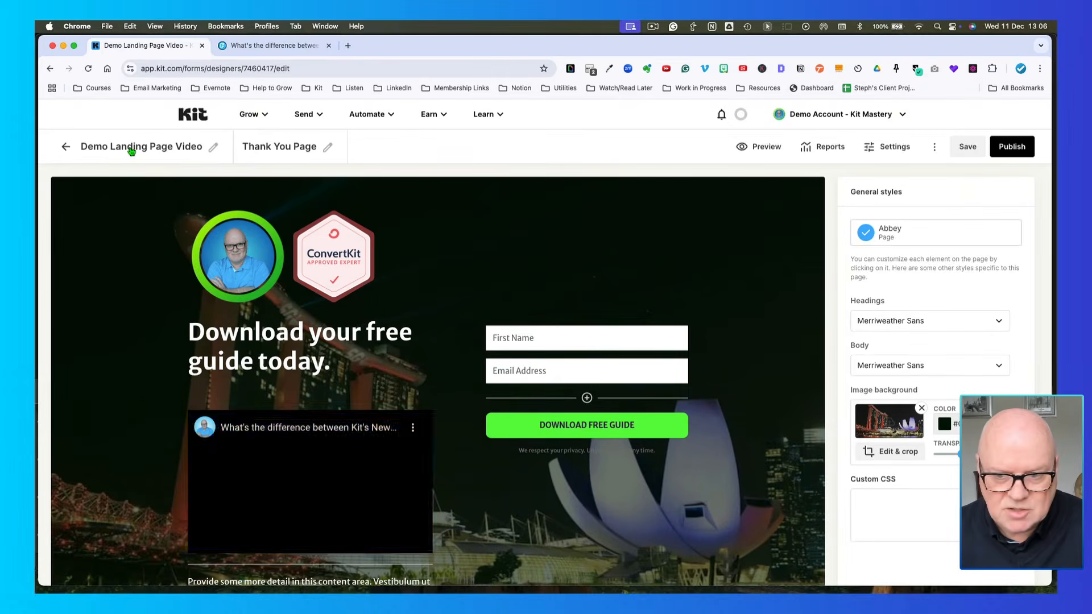
left_click(875, 149)
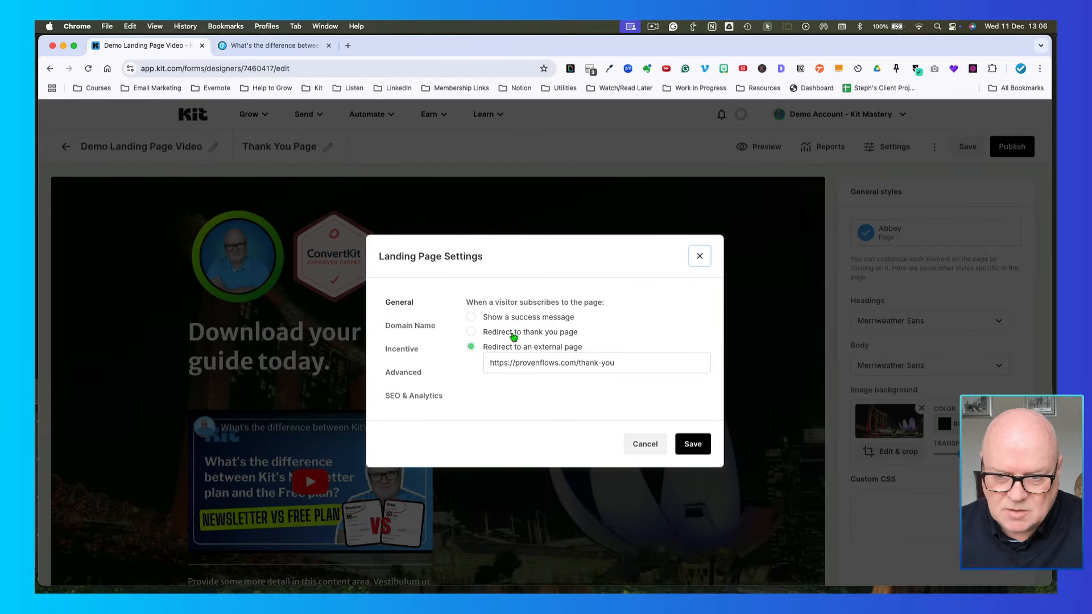
left_click(471, 334)
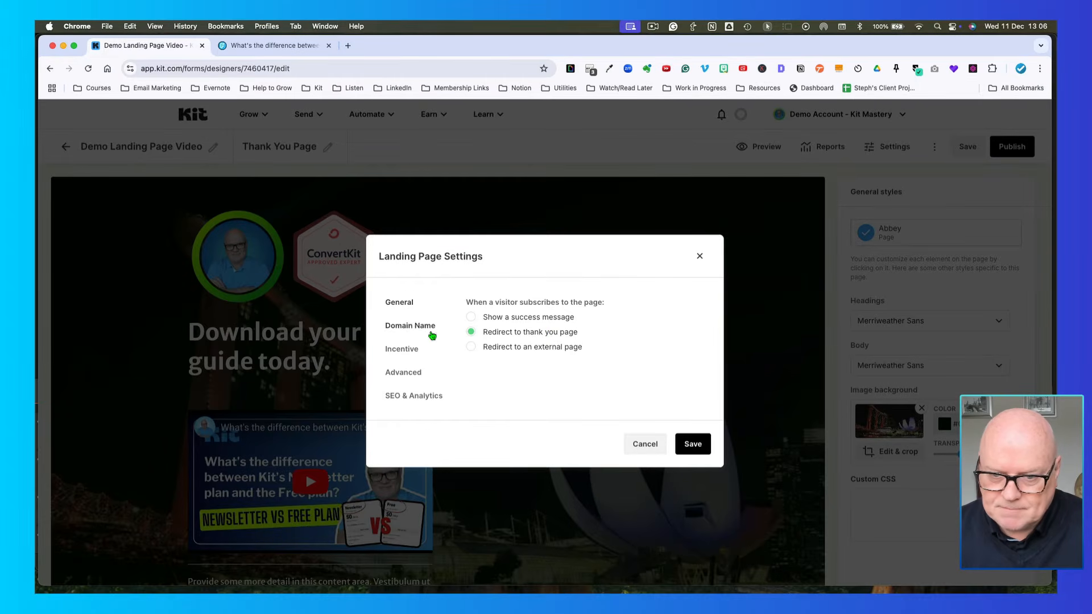
Step: Try to add free-guide as the landing page's URL on the kitmastery.kit.com domain
left_click(403, 332)
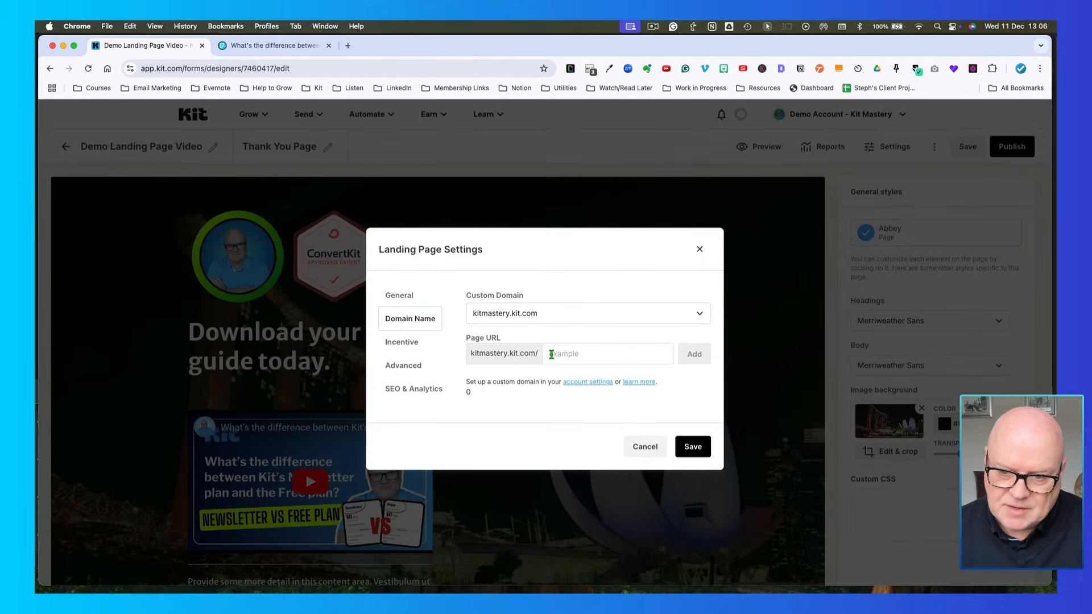
left_click(549, 355)
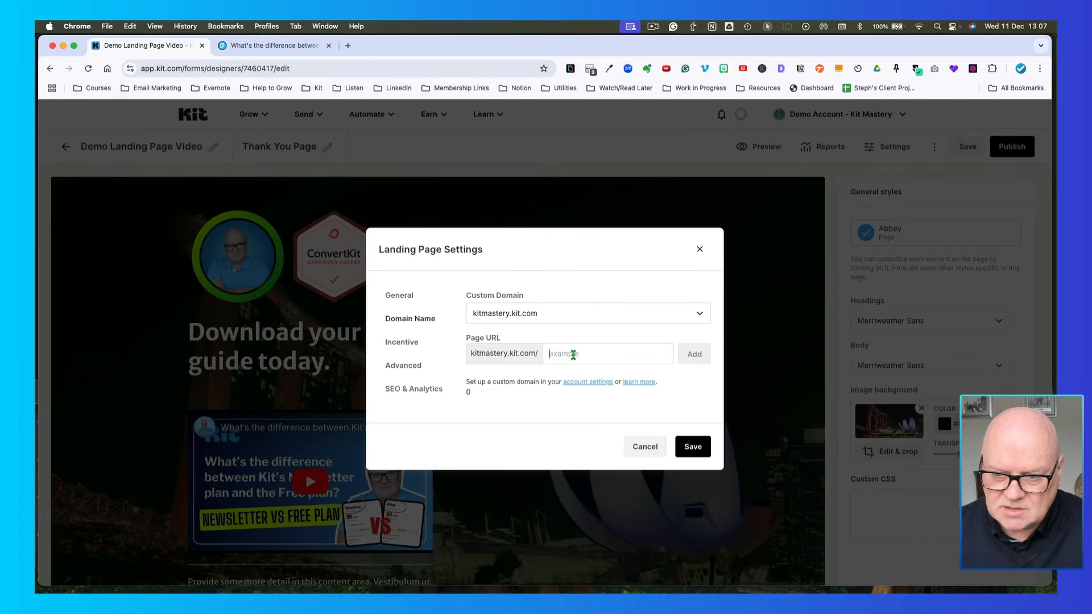
type("free")
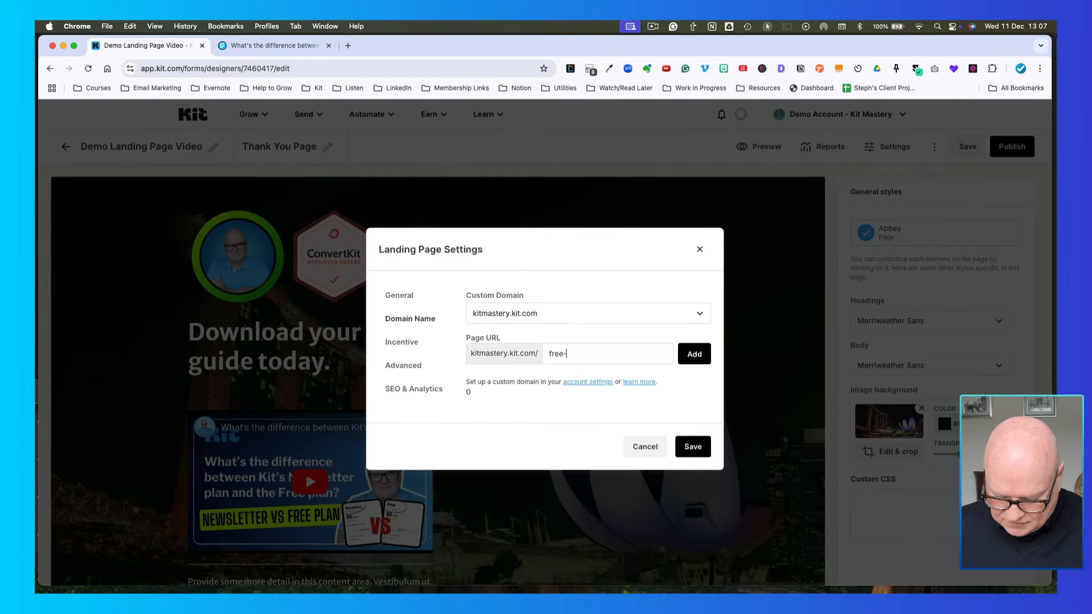
type("-guide")
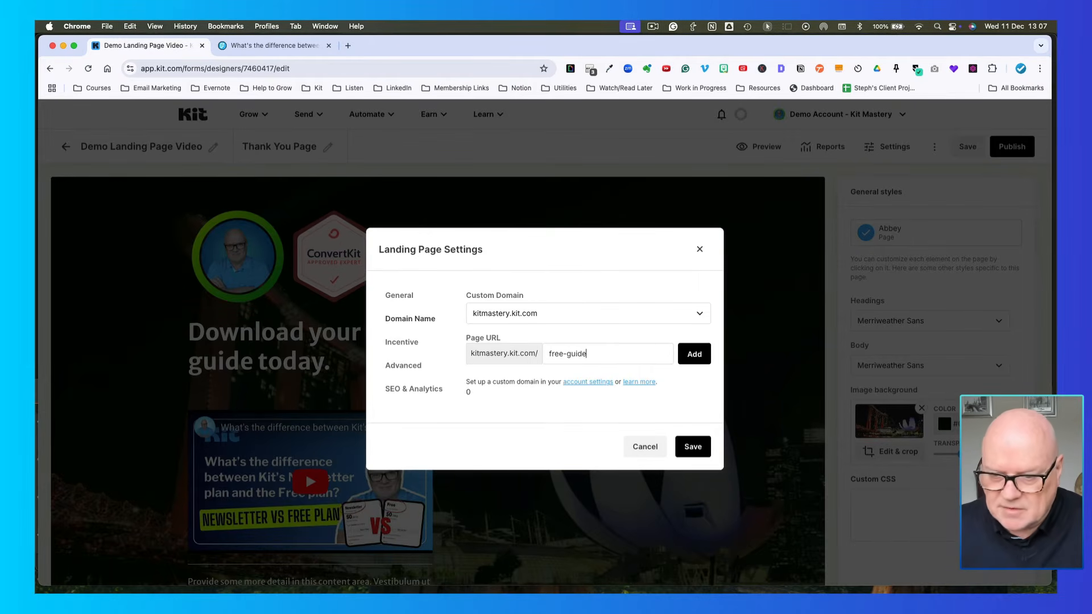
left_click(693, 359)
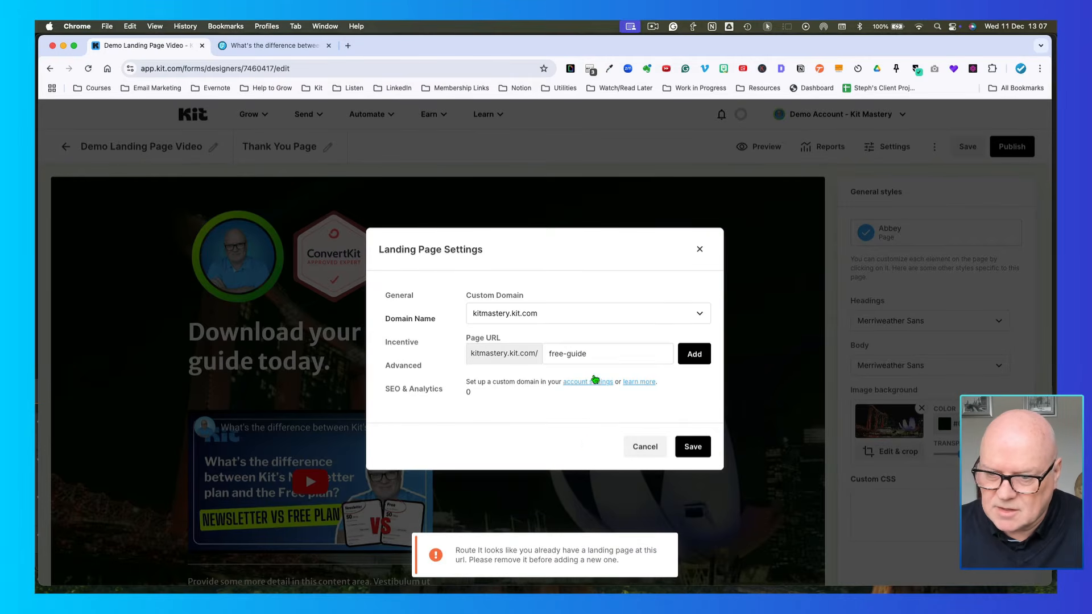
Step: Extend the page URL to free-guide-to-email and add it to the landing page
left_click(619, 355)
type("-to-email")
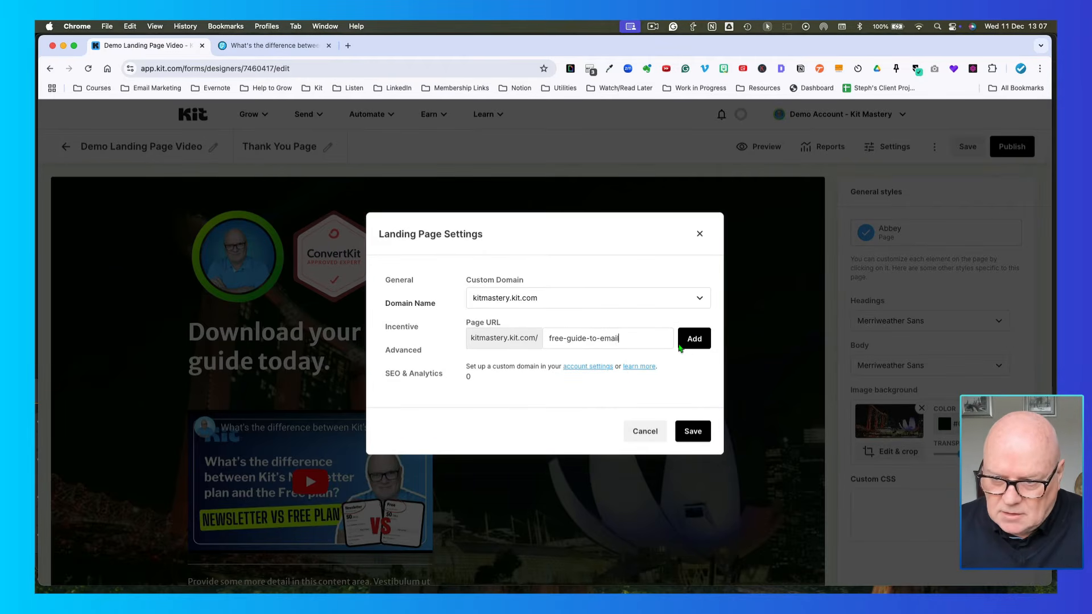
left_click(696, 340)
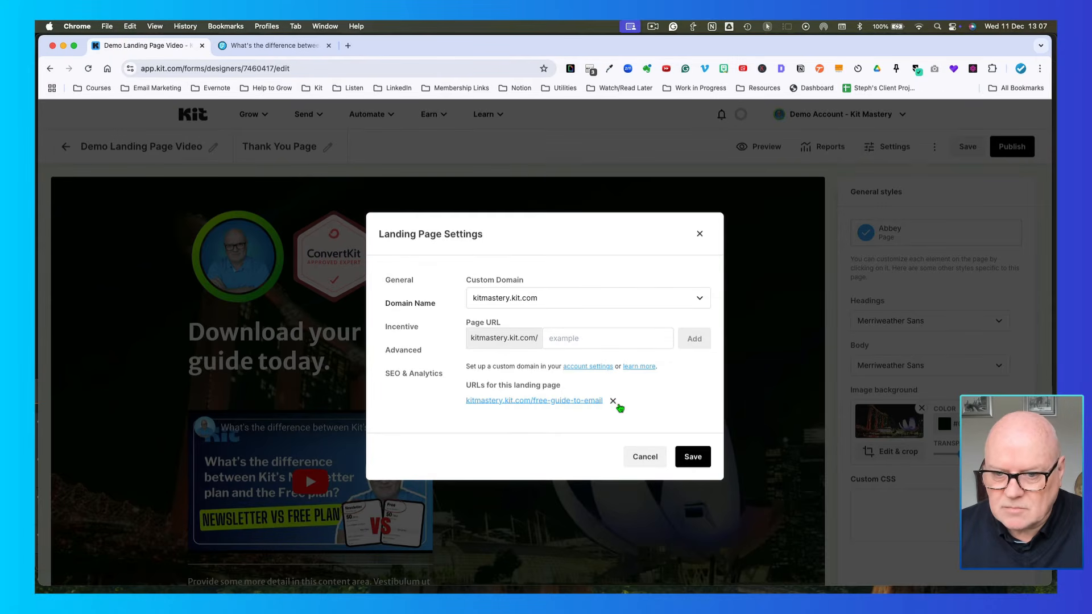
Step: In the incentive settings, switch the incentive email off and back on, and open its contents for editing
left_click(404, 328)
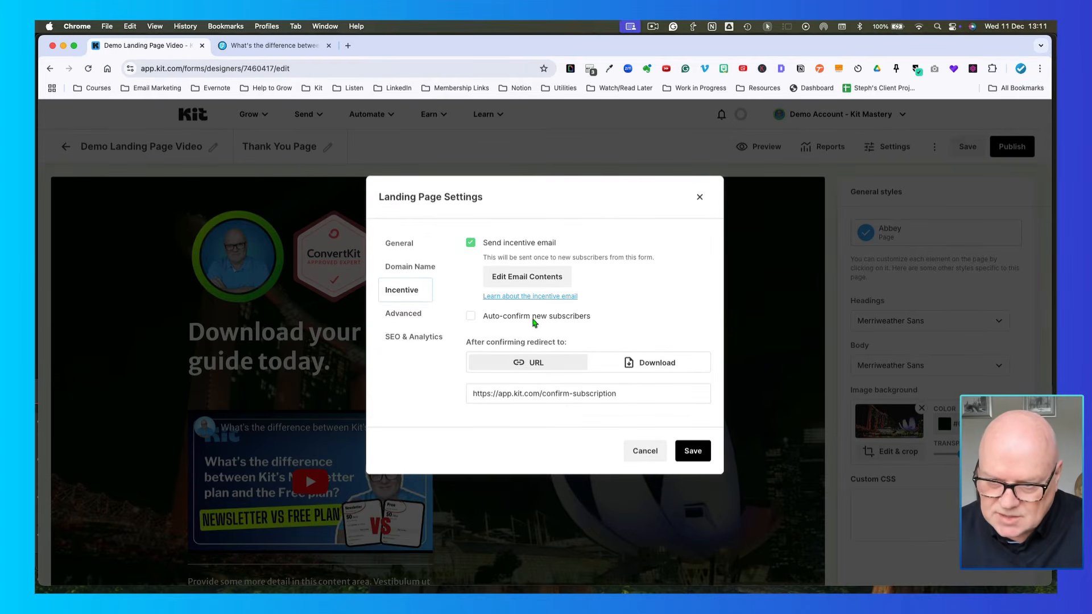
left_click(471, 246)
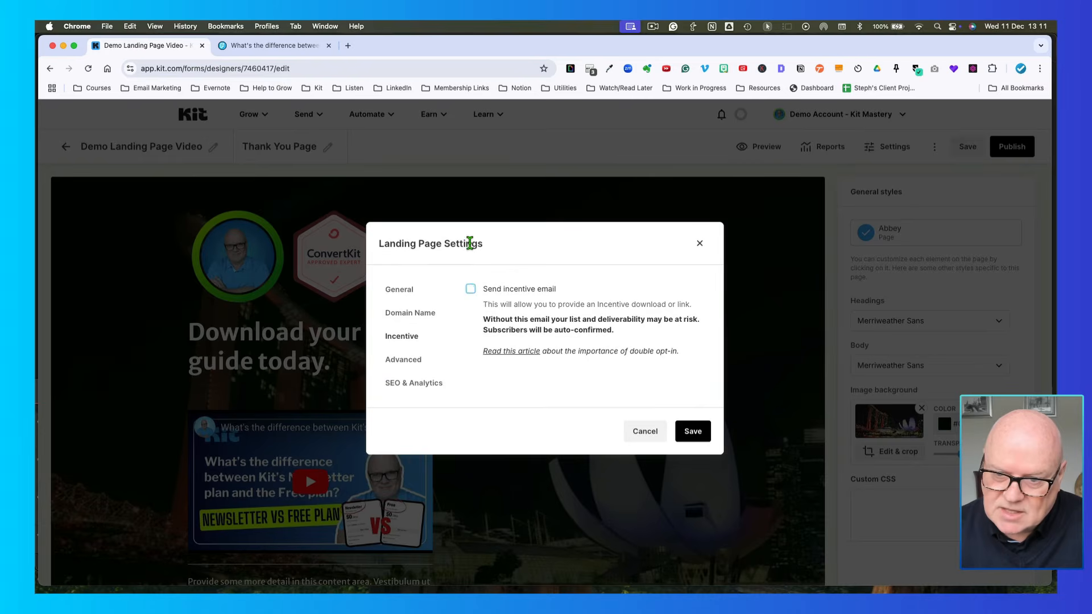
left_click(471, 290)
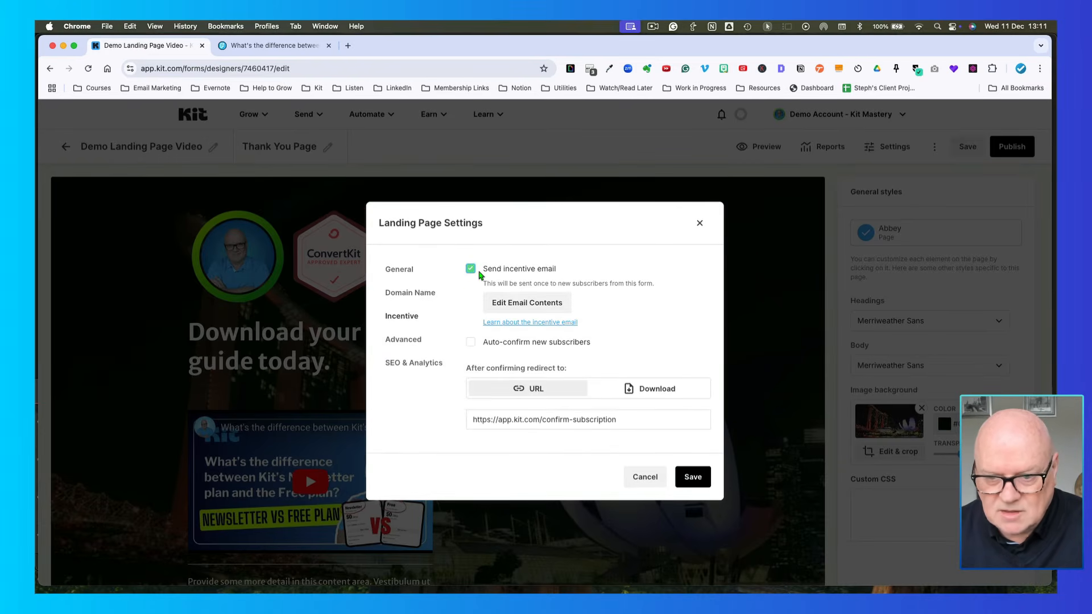
left_click(518, 305)
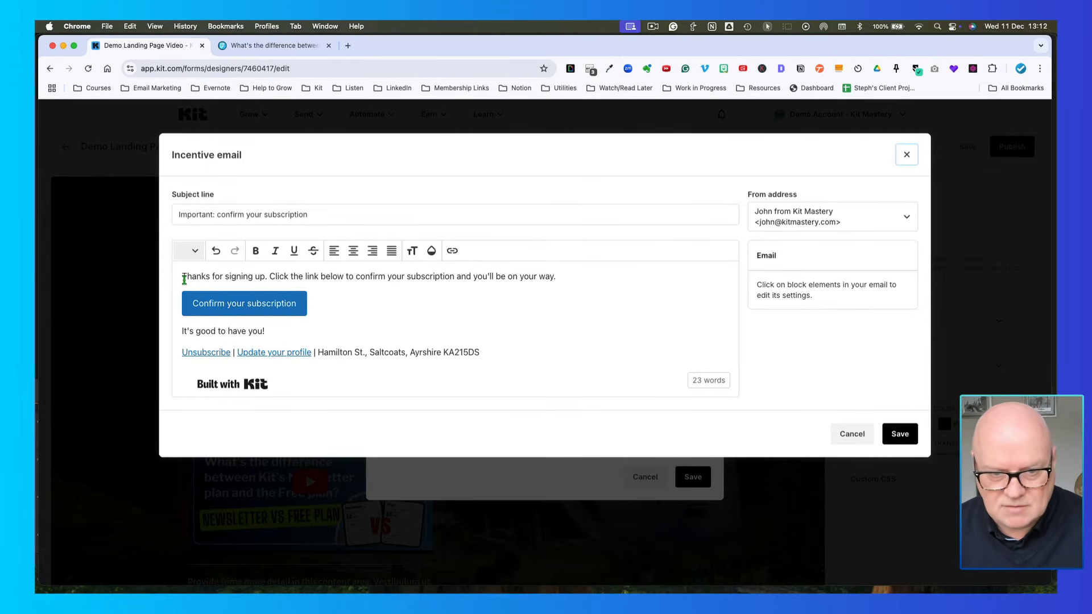
left_click(183, 277)
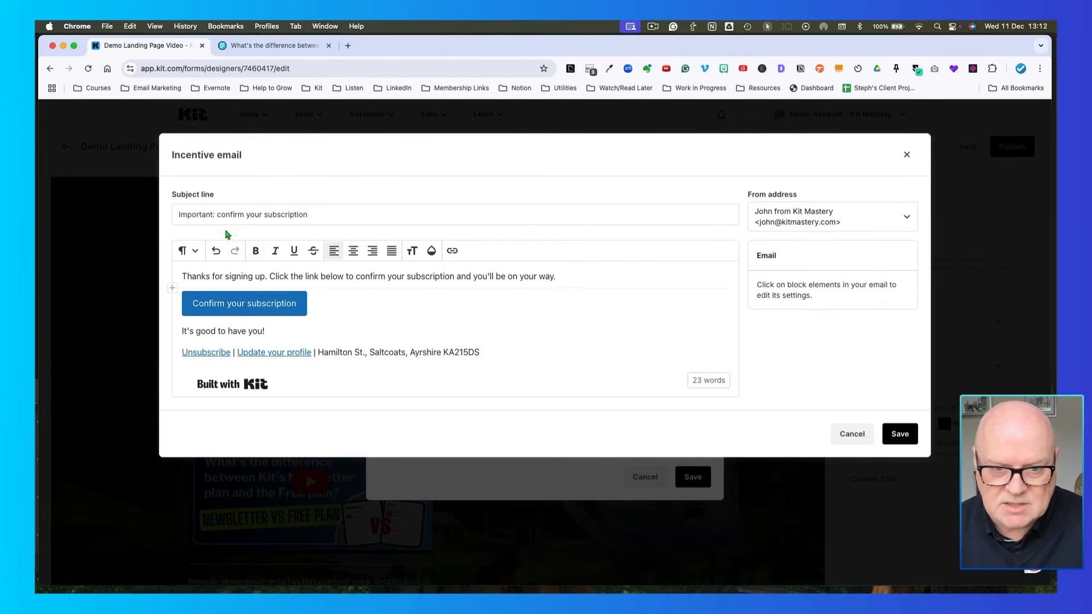
Step: Change the incentive email's subject line to "Action required: please confirm your email address to download your free guide"
double_click(188, 214)
type("Action req")
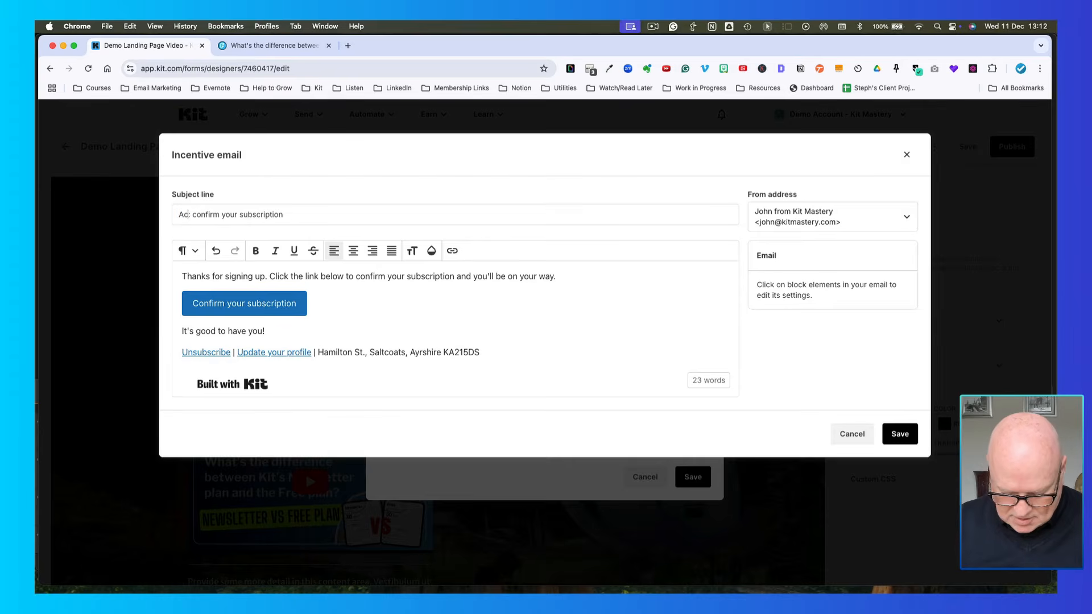
type("uired")
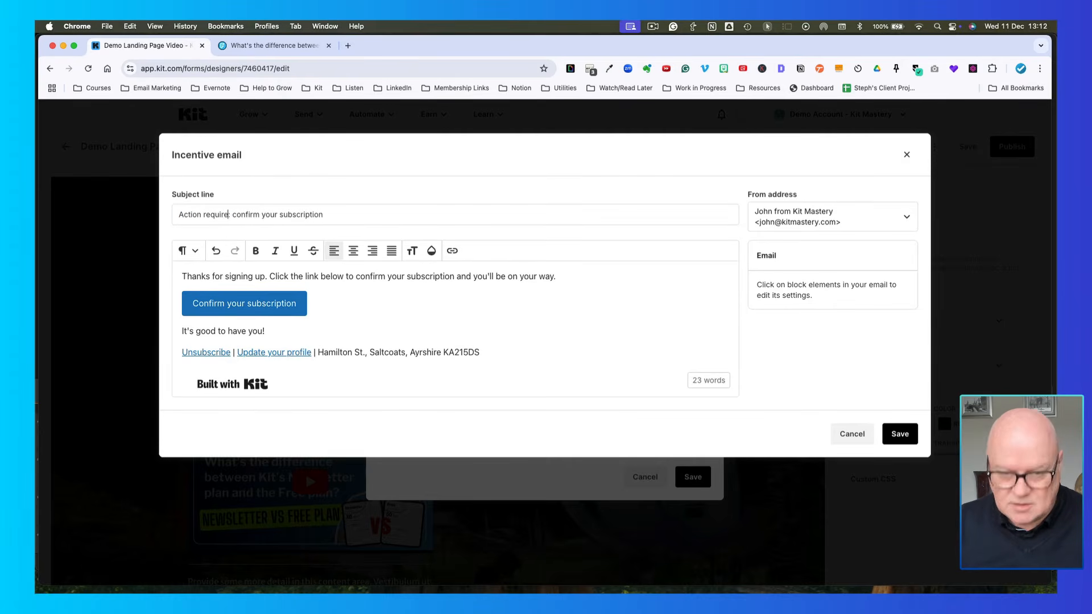
left_click(237, 215)
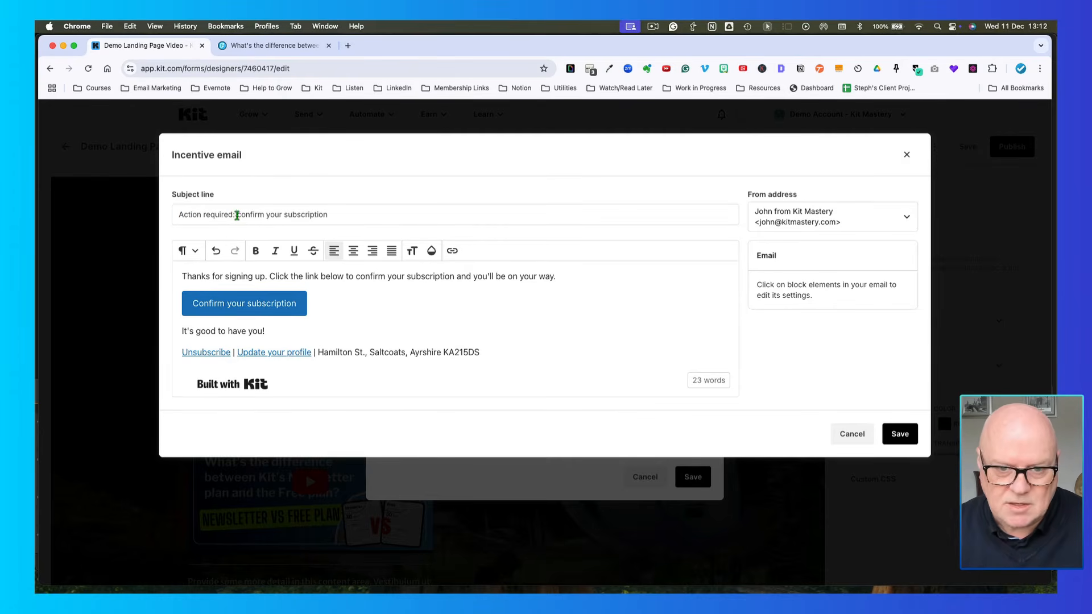
type("please")
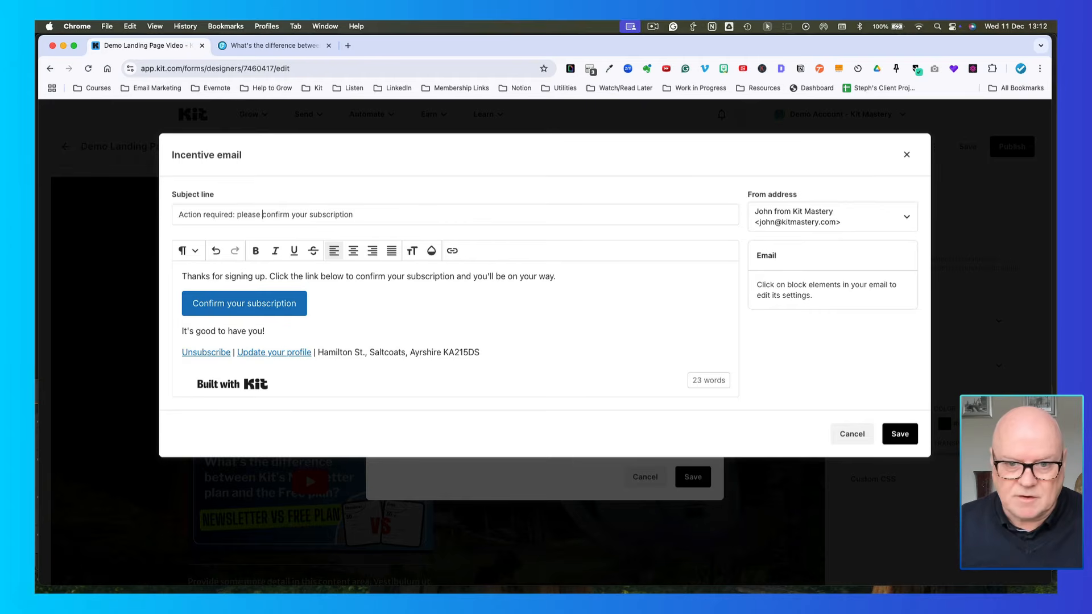
double_click(334, 215)
type("e")
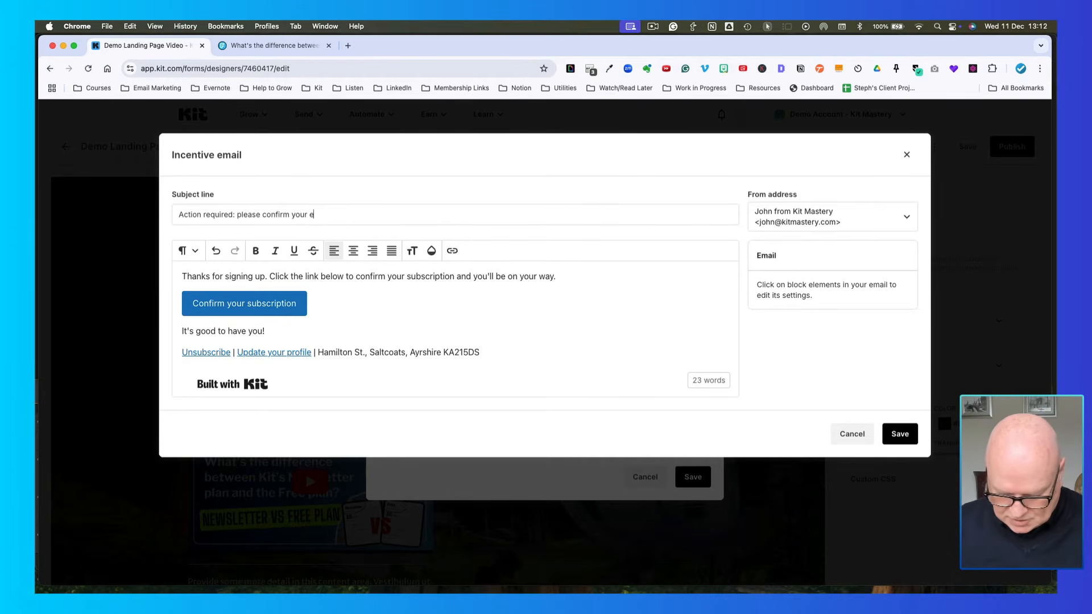
type("mail address ")
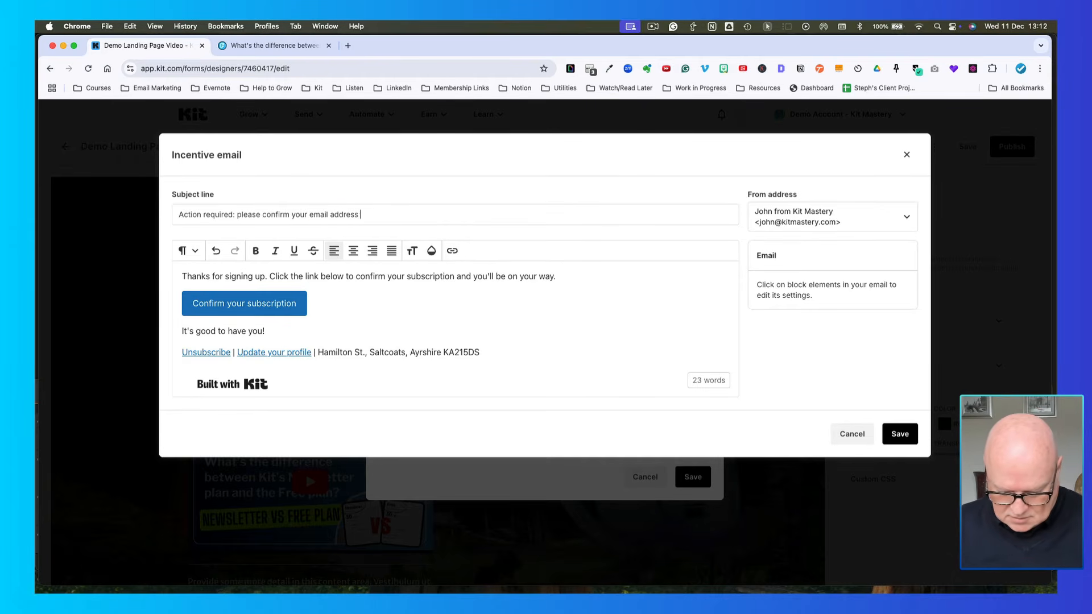
type("to dowbnloa")
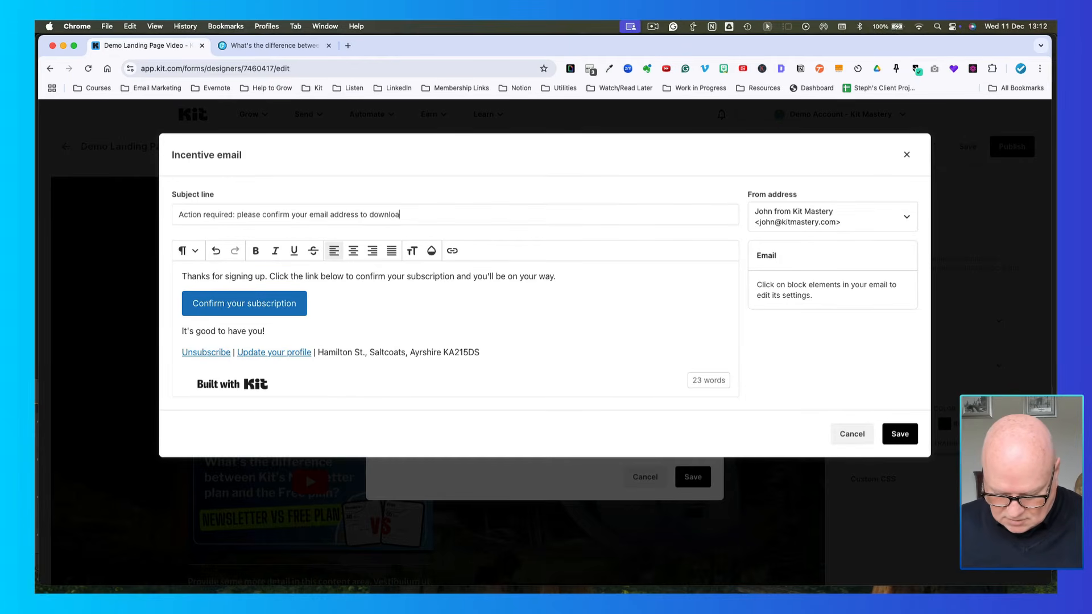
type("d your free guide")
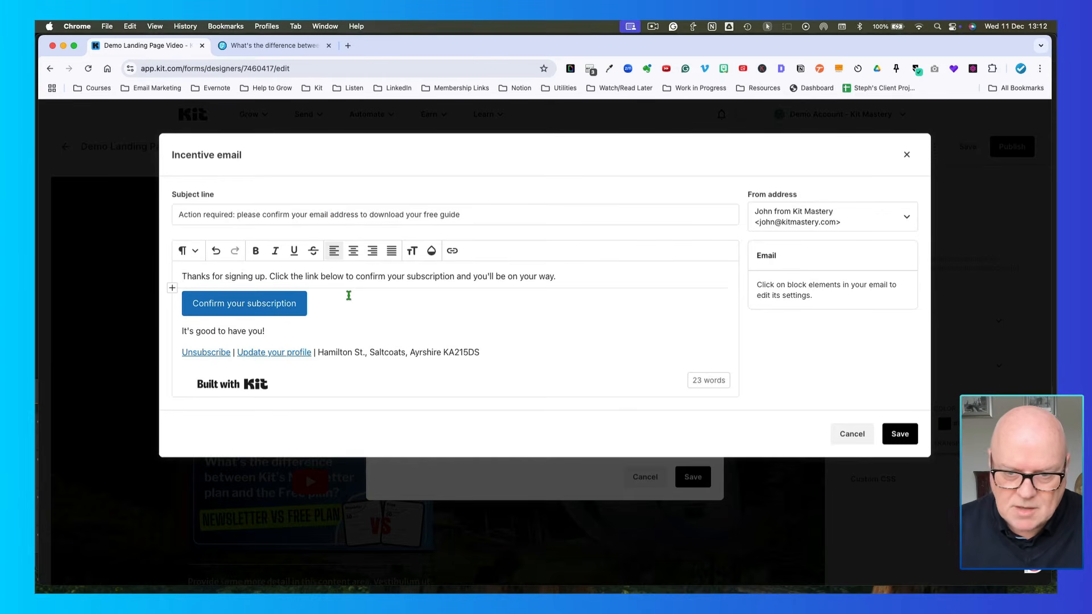
Step: Insert the bookshelf photo with the Vogue book, found by searching Unsplash for "book", above the email's opening paragraph
key("Return")
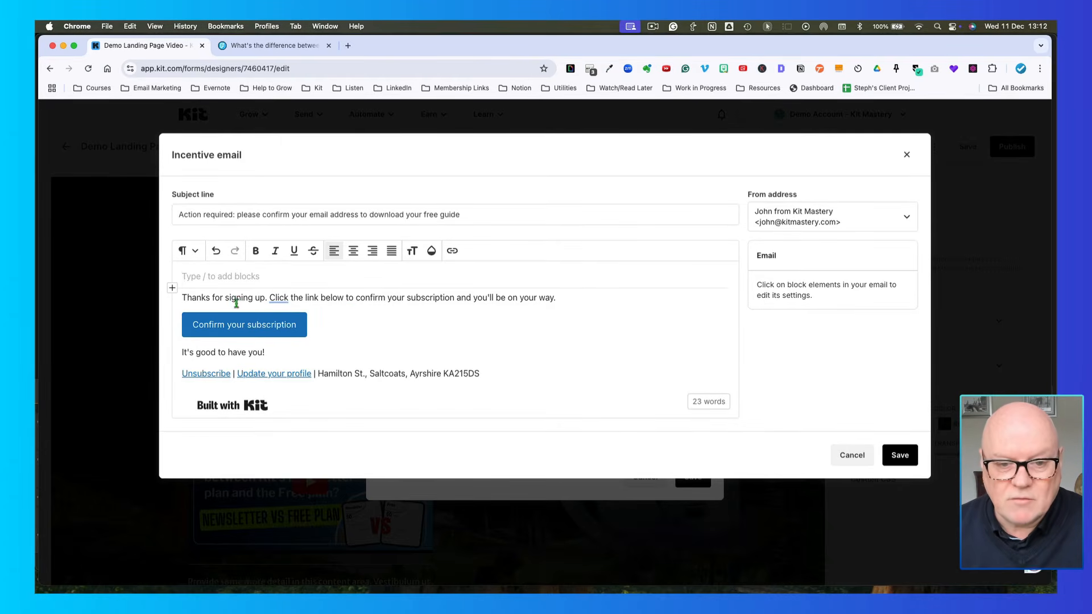
left_click(173, 290)
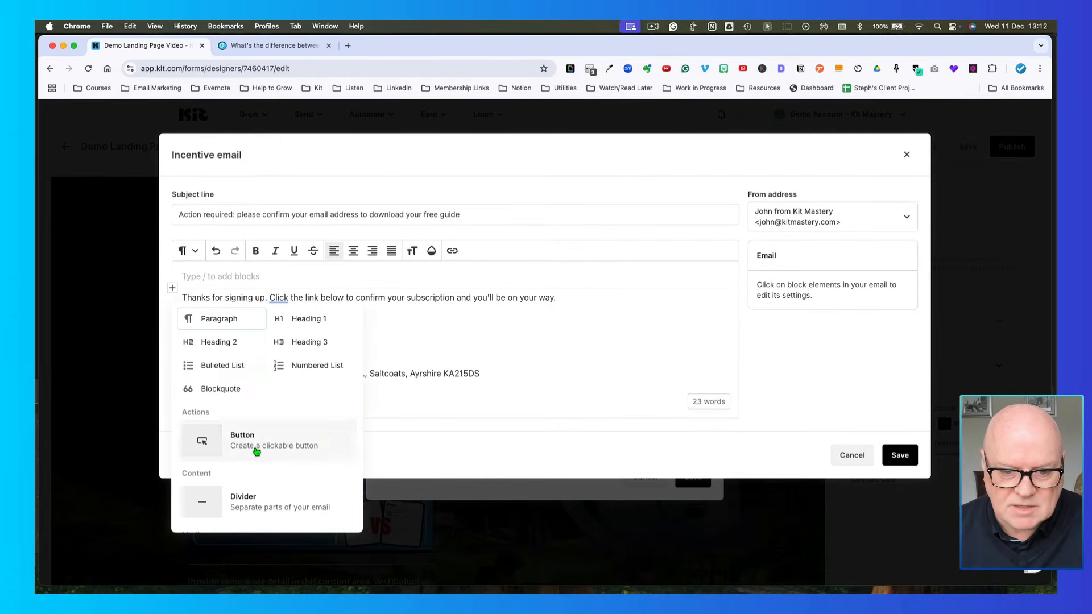
scroll(255, 449, "down", 5)
left_click(258, 397)
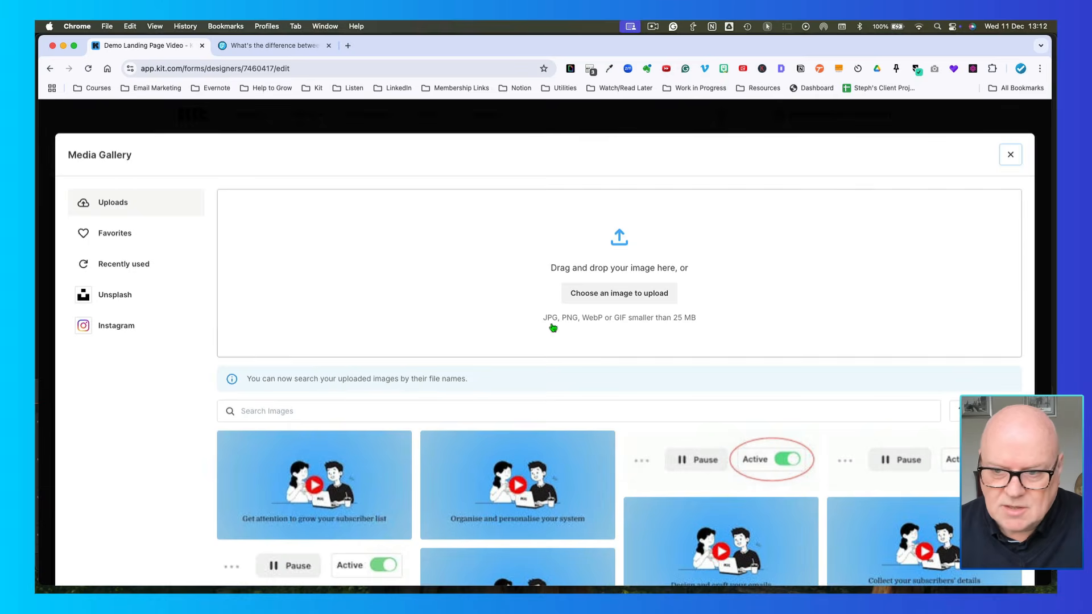
left_click(122, 297)
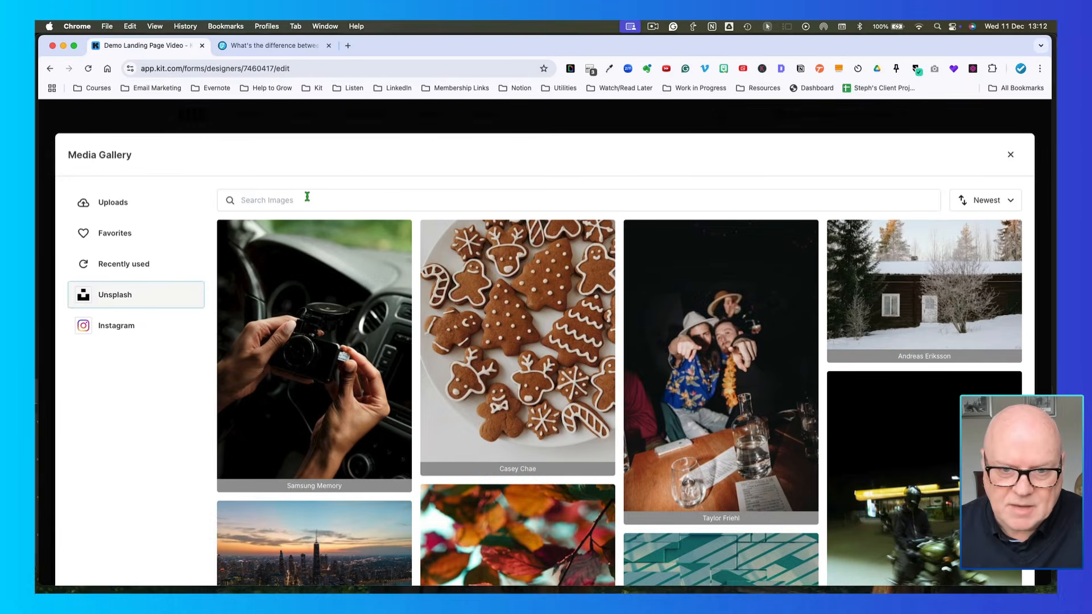
left_click(307, 199)
type("book")
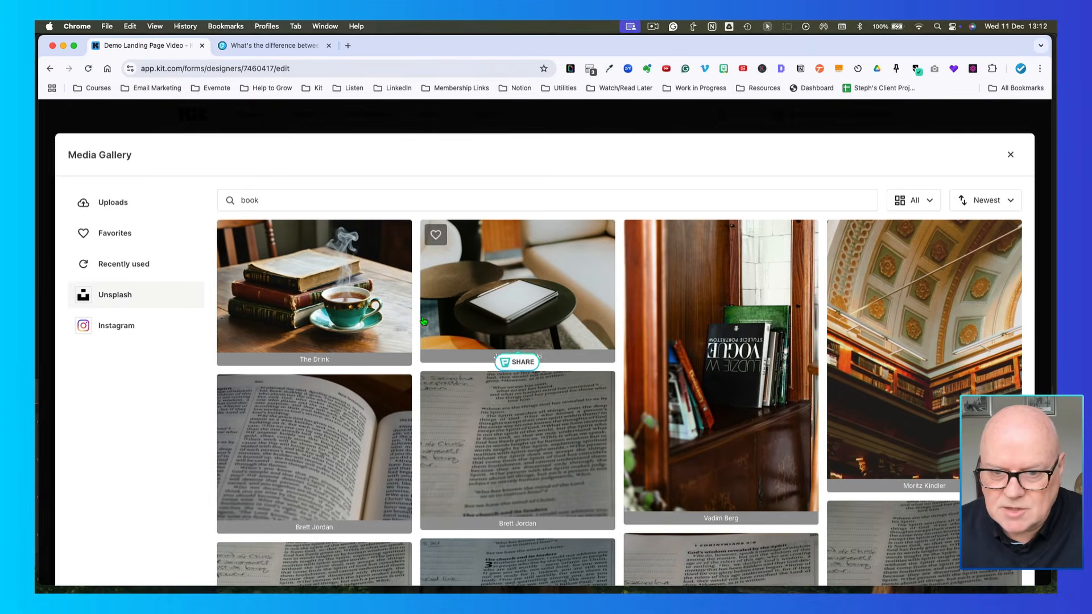
scroll(462, 337, "down", 1)
scroll(462, 337, "down", 5)
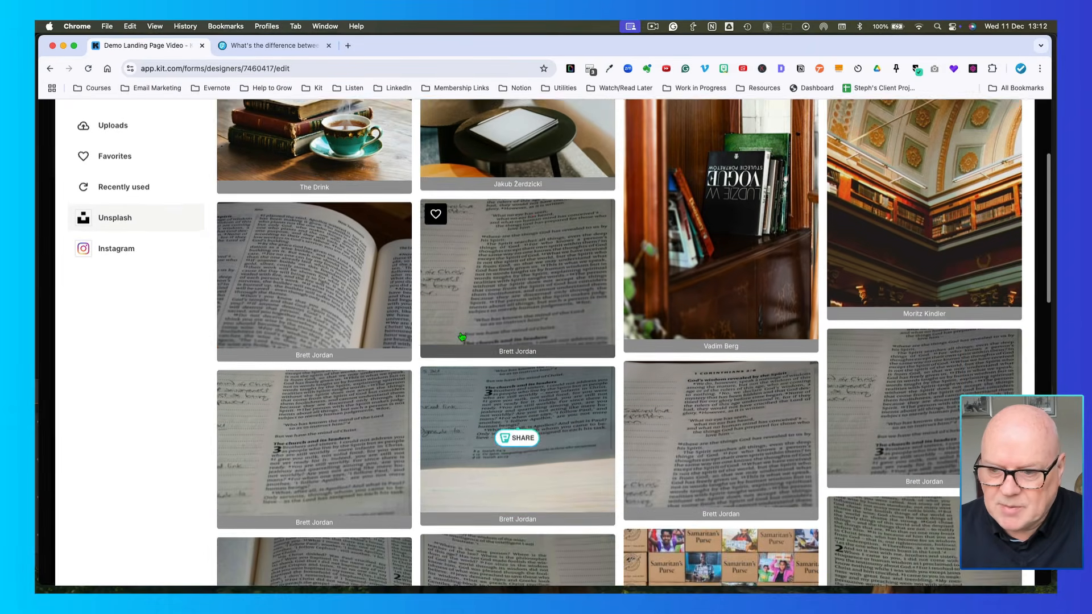
scroll(712, 277, "up", 5)
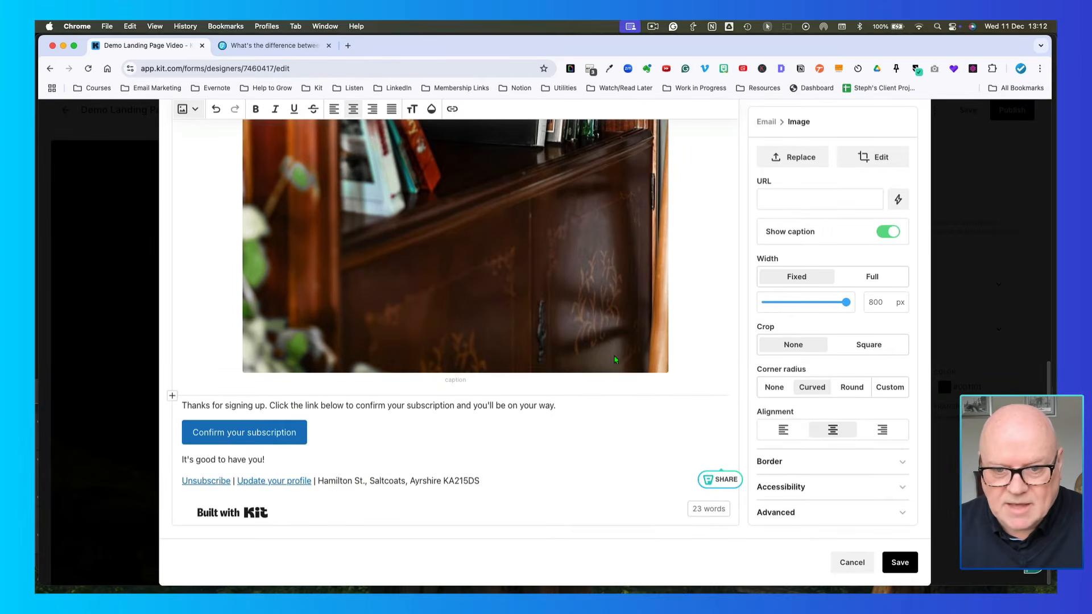
Step: Turn off the image's caption, set its fixed width to 355 px and align it left
left_click(885, 233)
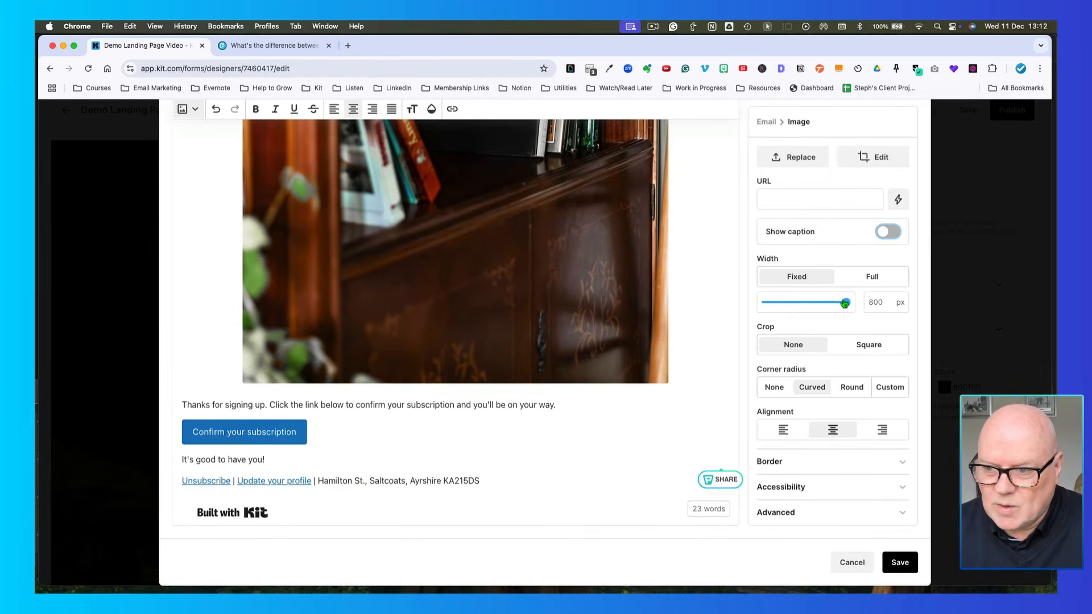
left_click_drag(845, 302, 800, 302)
left_click(783, 430)
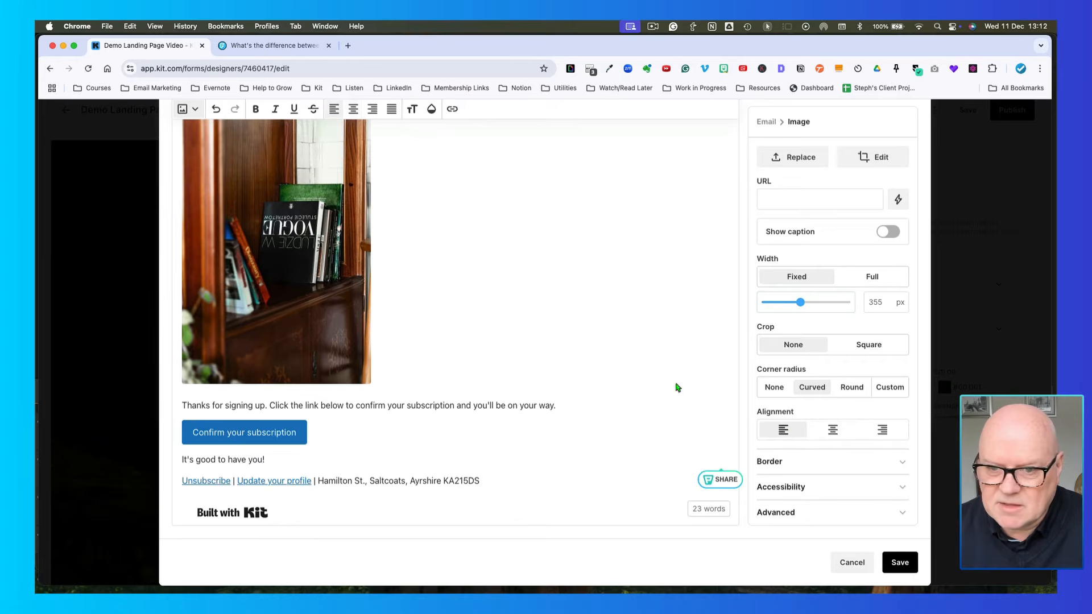
scroll(353, 282, "up", 2)
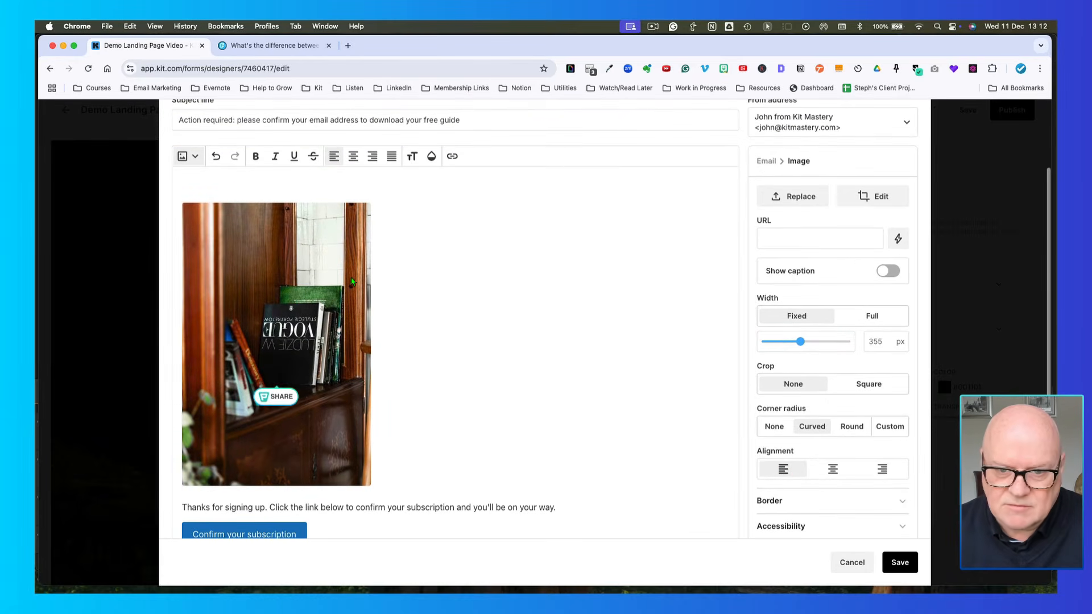
Step: Remove the empty line above the image and reduce its fixed width to 206 px
left_click(226, 182)
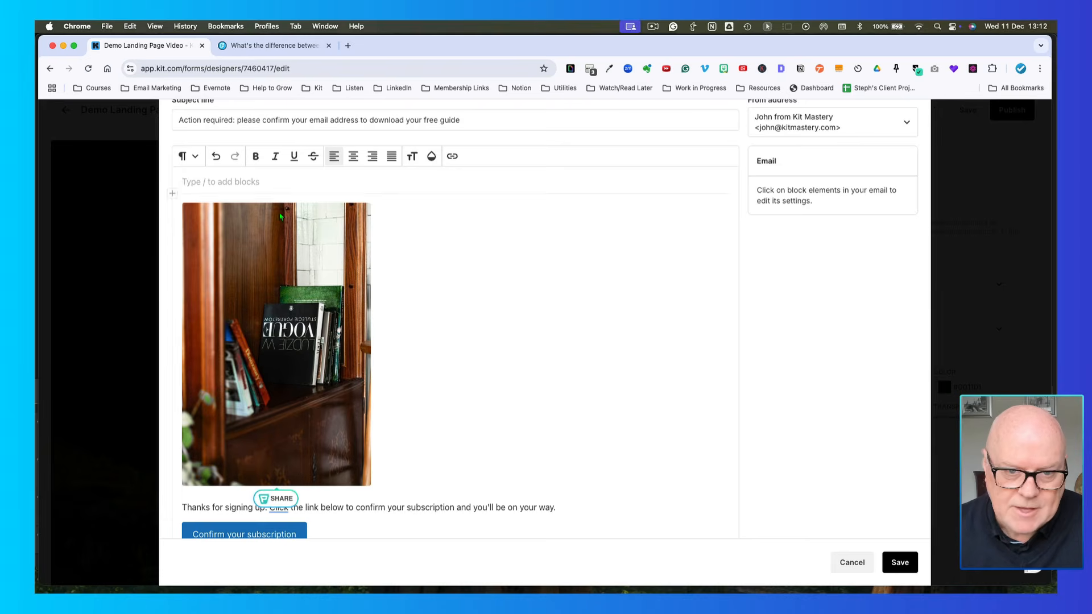
left_click_drag(240, 233, 241, 192)
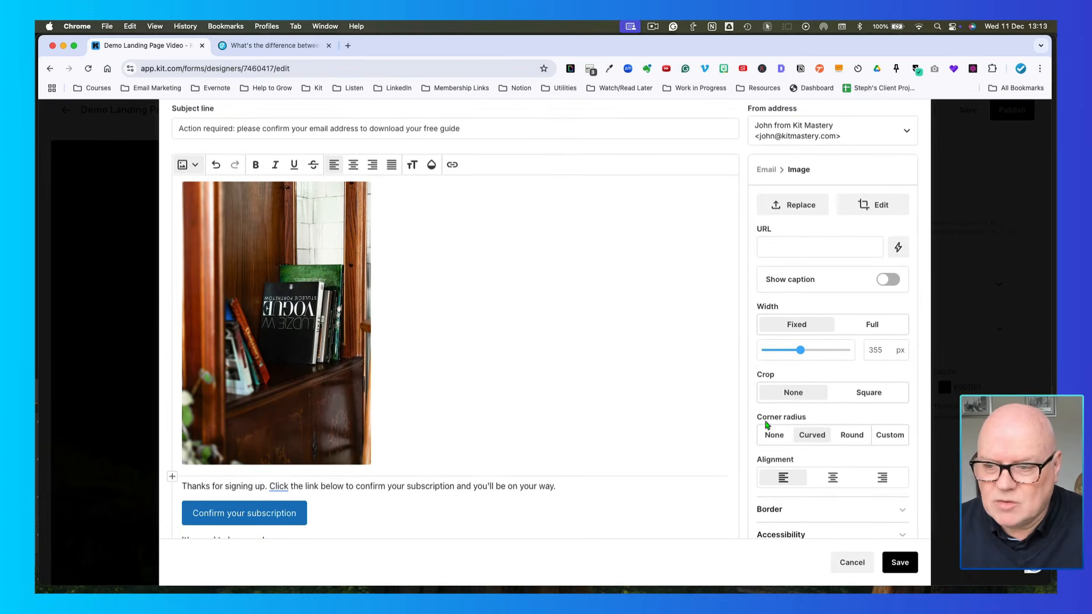
left_click_drag(801, 351, 787, 357)
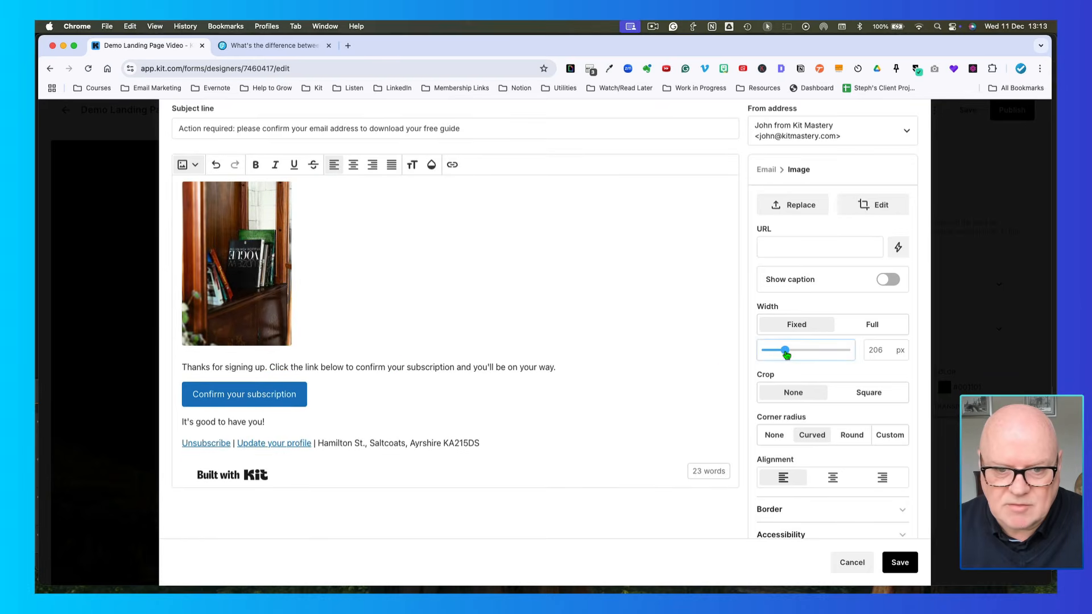
left_click(394, 361)
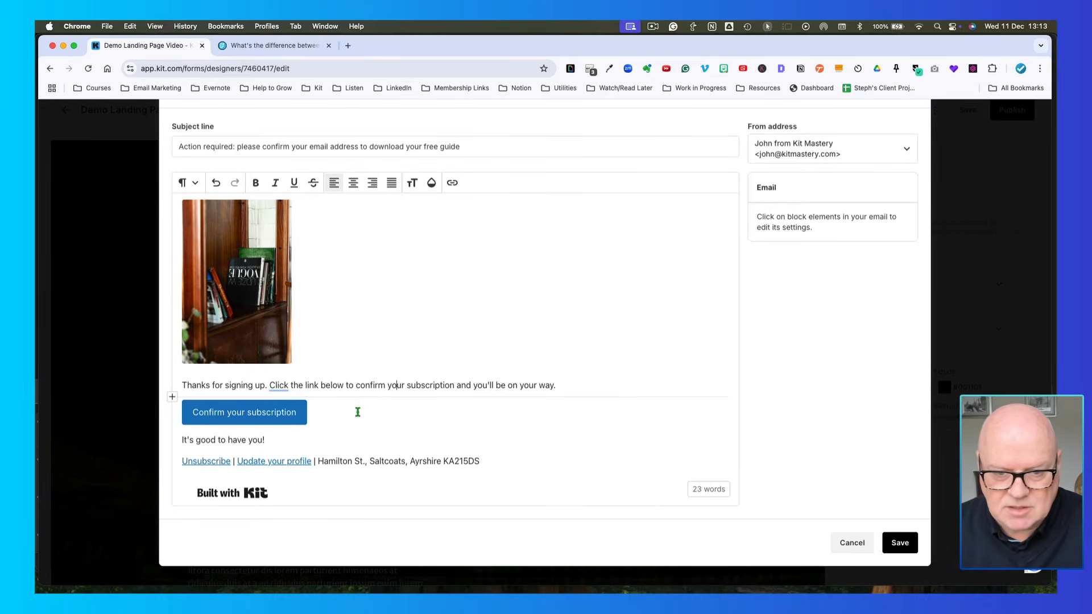
Step: Change the confirmation button's text to "Download your free guide"
left_click(226, 414)
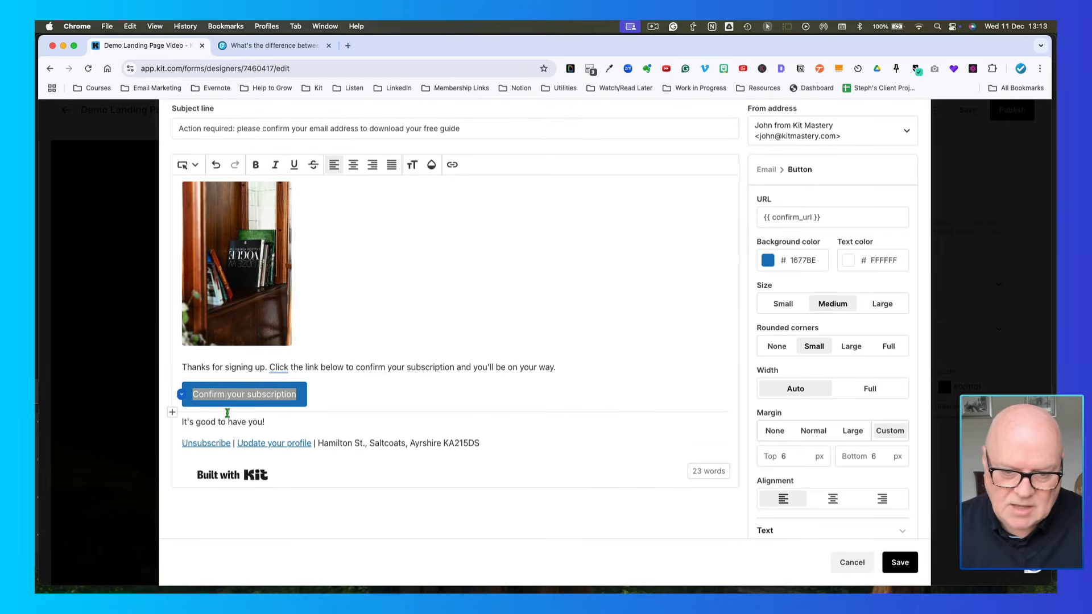
type("Downaload")
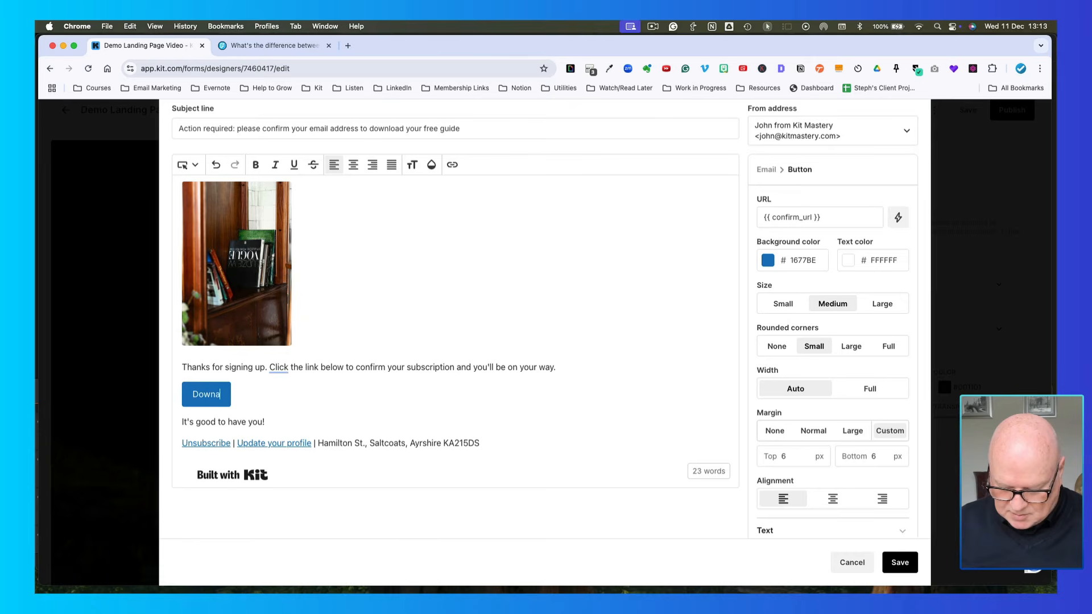
key("BackSpace")
key("BackSpace")
key("BackSpace")
key("BackSpace")
key("BackSpace")
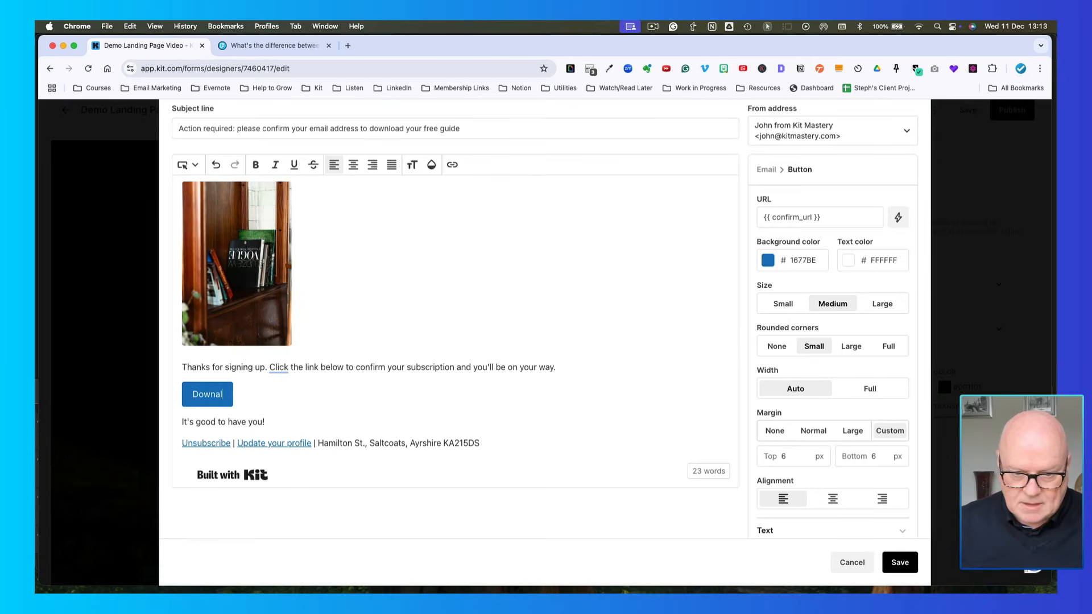
type("load your free guide")
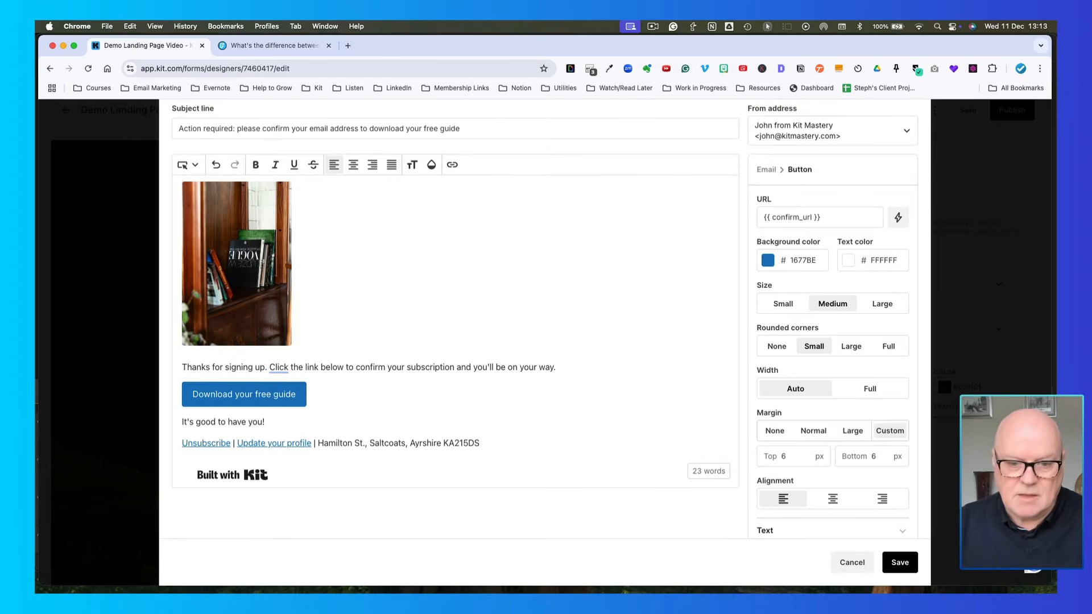
Step: Set the download button's background to the saved green 5FFA3F and its text to the saved dark purple 421251
left_click(766, 265)
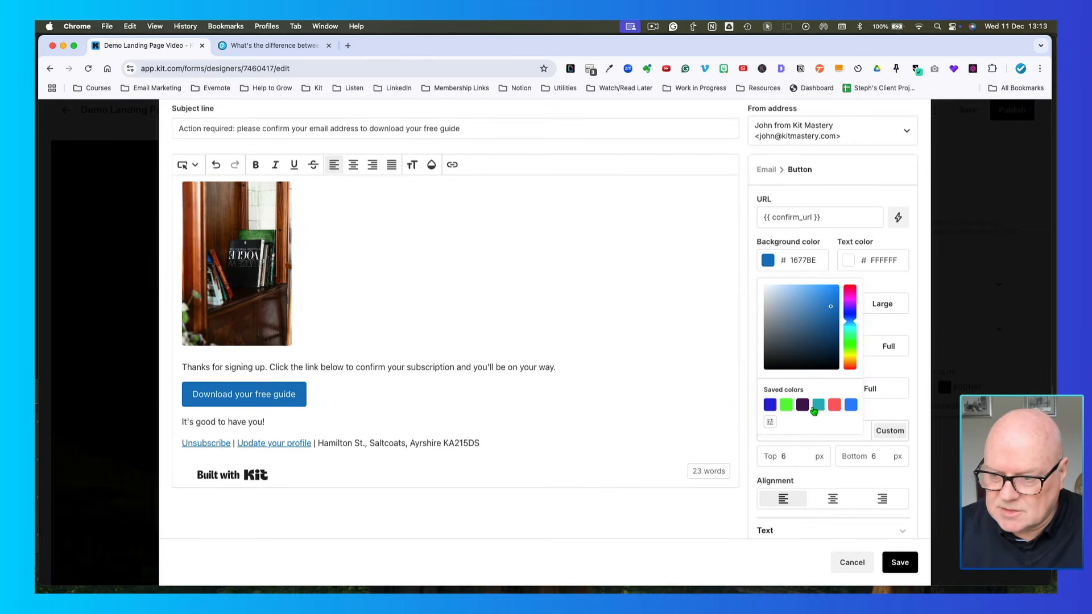
left_click(786, 404)
left_click(848, 263)
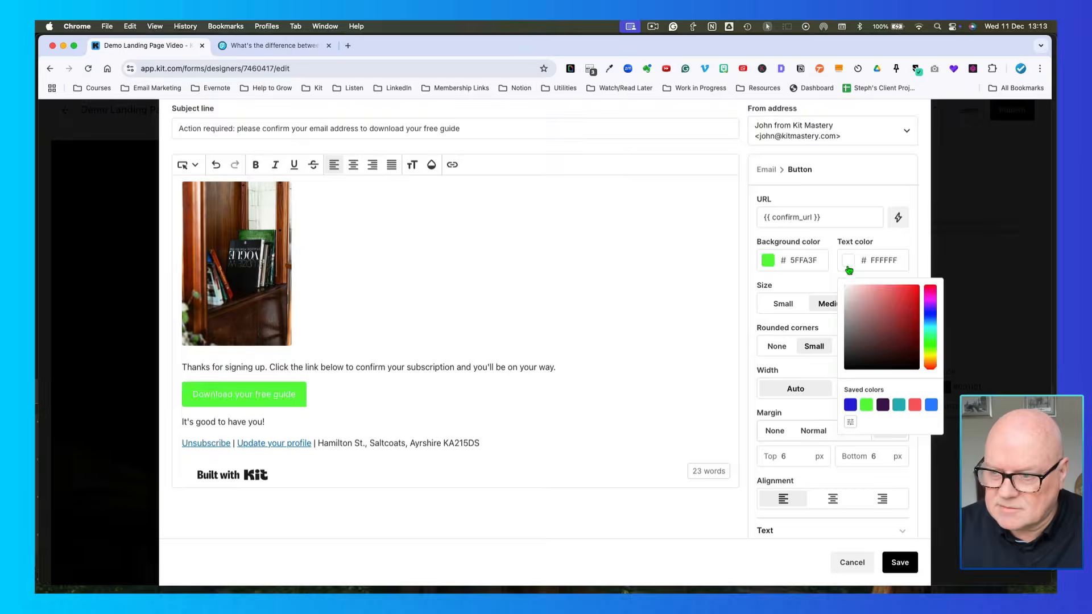
left_click(883, 405)
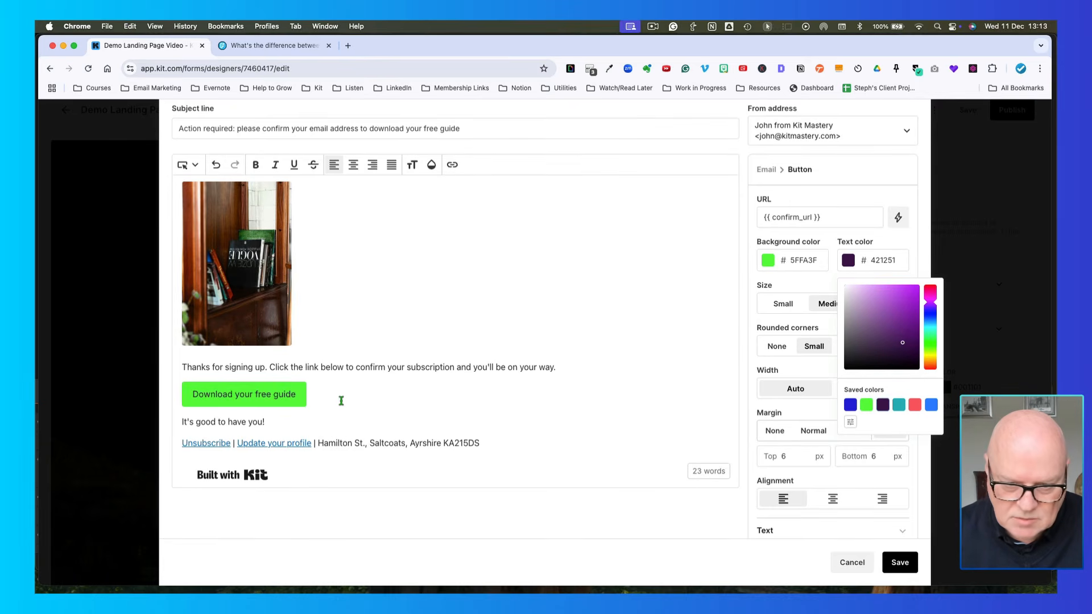
left_click(300, 424)
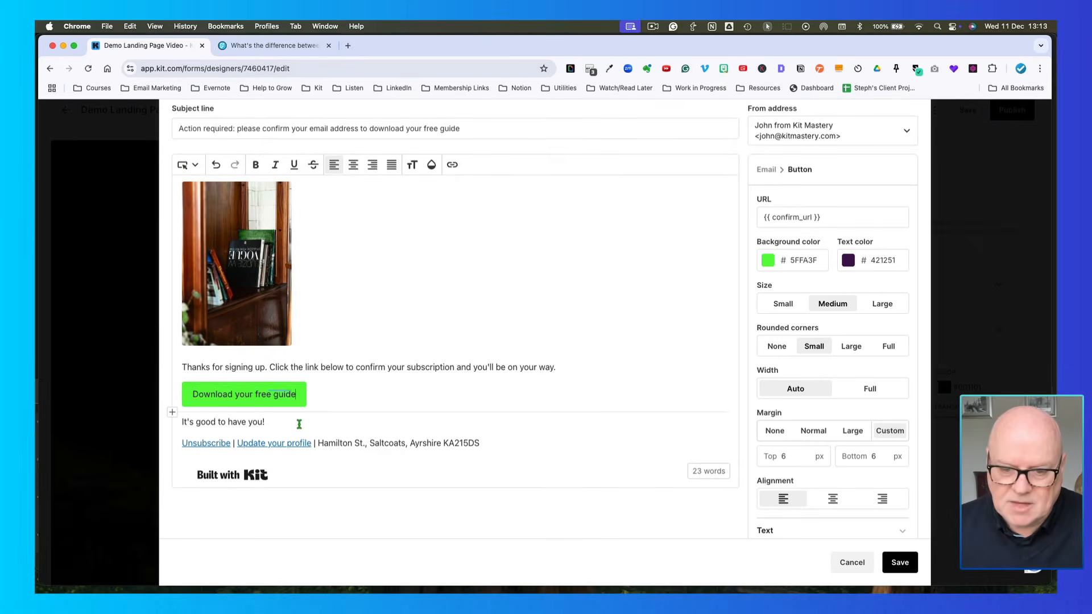
Step: Add a sign-off below "It's good to have you!" with "Cheers," and the sender's first name on the next line
left_click(299, 423)
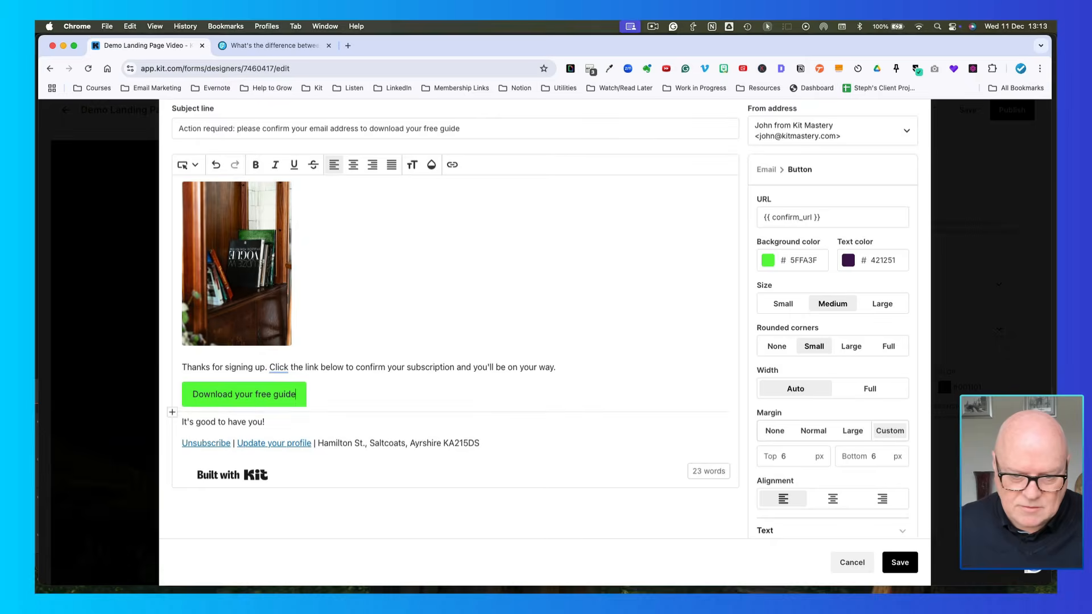
key("Down")
key("Return")
type("CXheers")
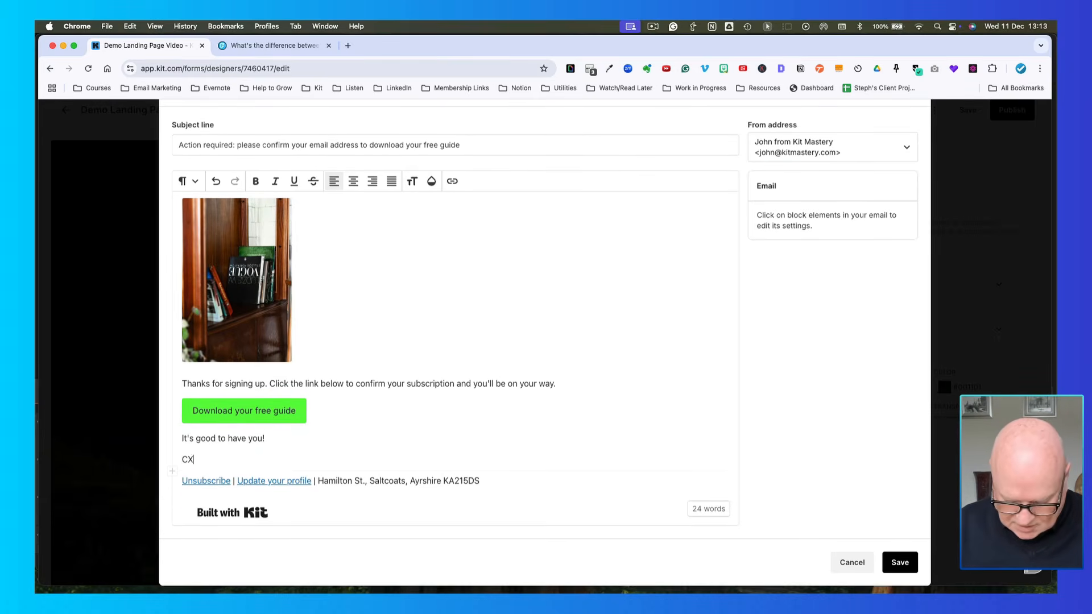
key("BackSpace")
key("BackSpace")
key("BackSpace")
key("BackSpace")
key("BackSpace")
key("BackSpace")
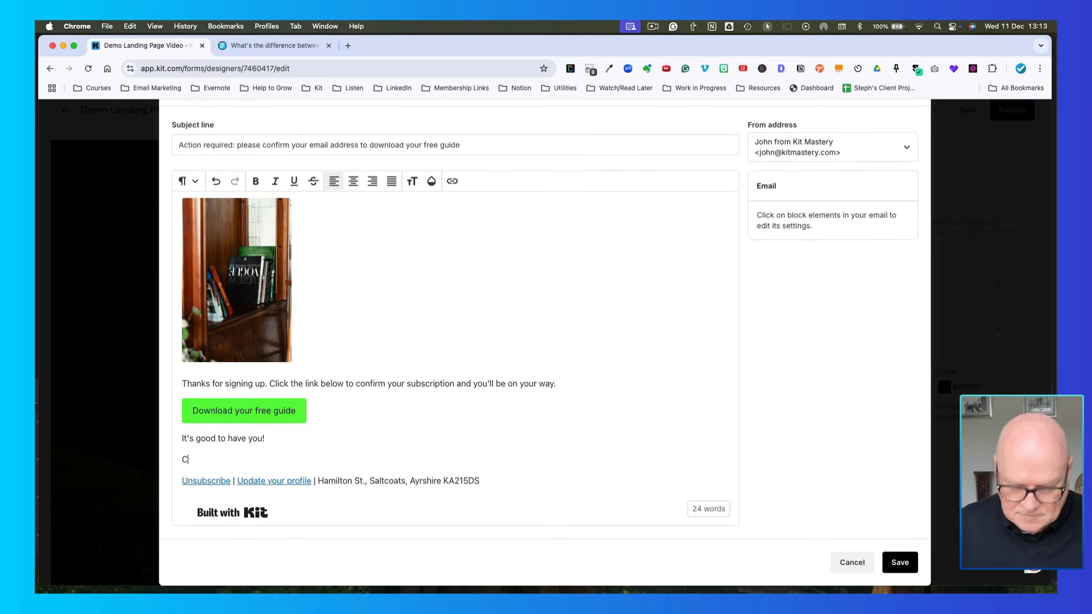
type("heers,")
key("Return")
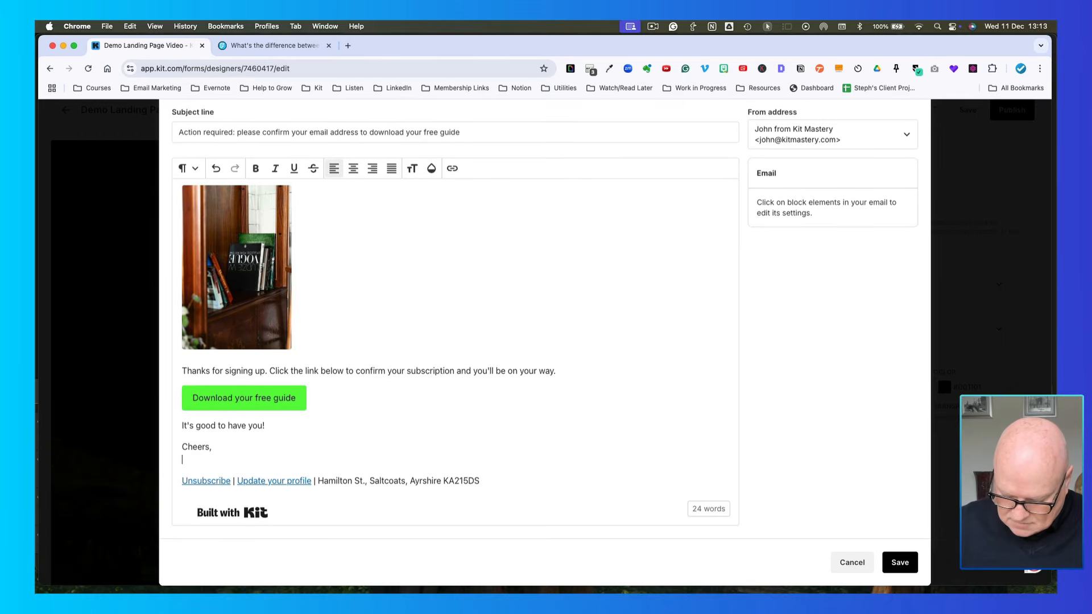
type("John")
Step: Move the sentence starting "Click the link below" into its own paragraph and save the incentive email
scroll(482, 392, "up", 3)
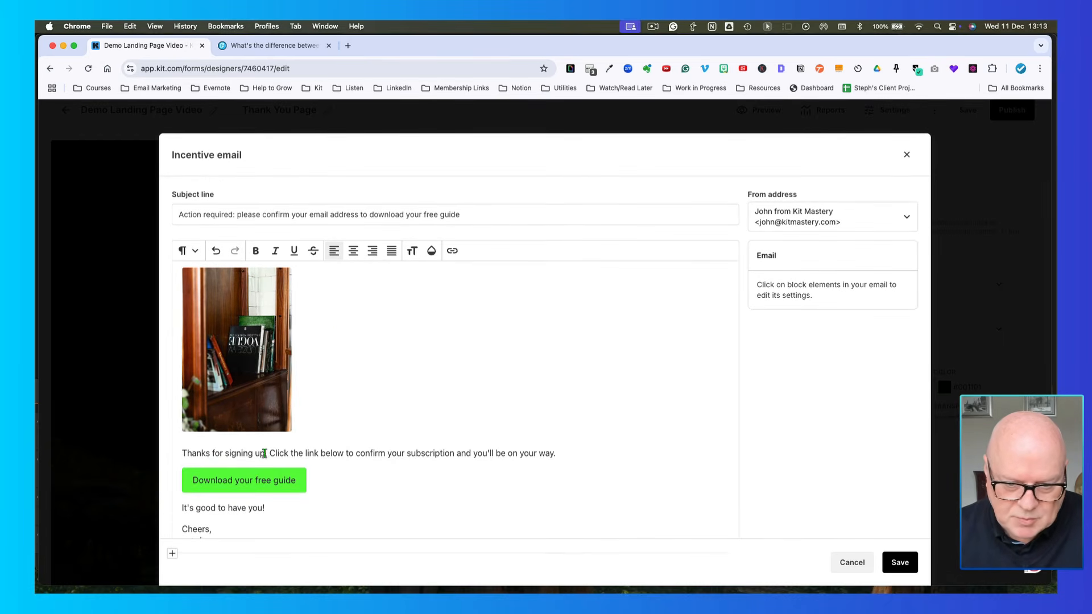
key("Return")
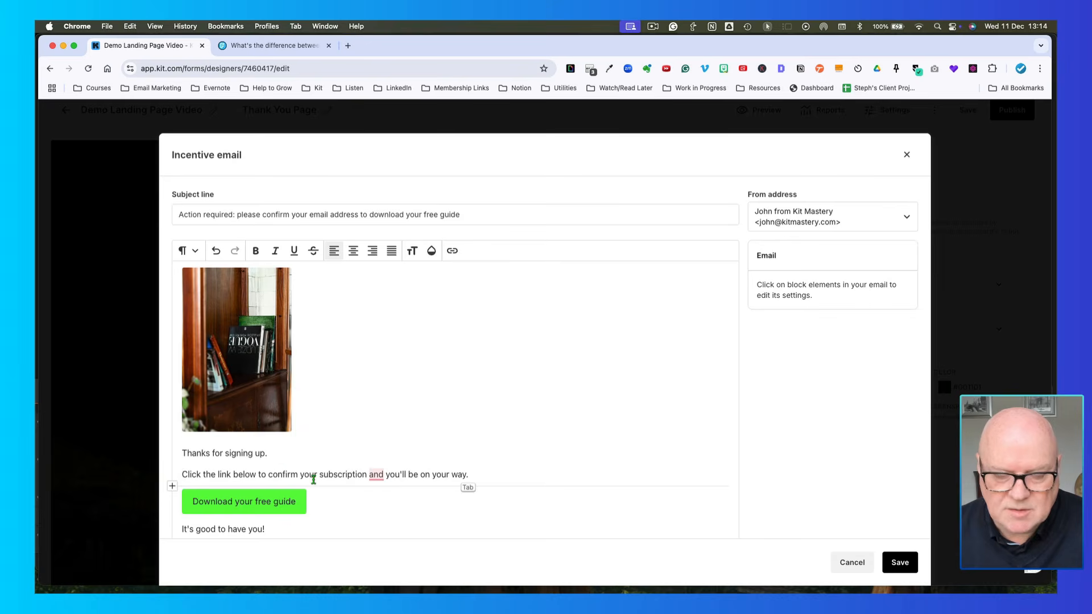
scroll(330, 482, "down", 3)
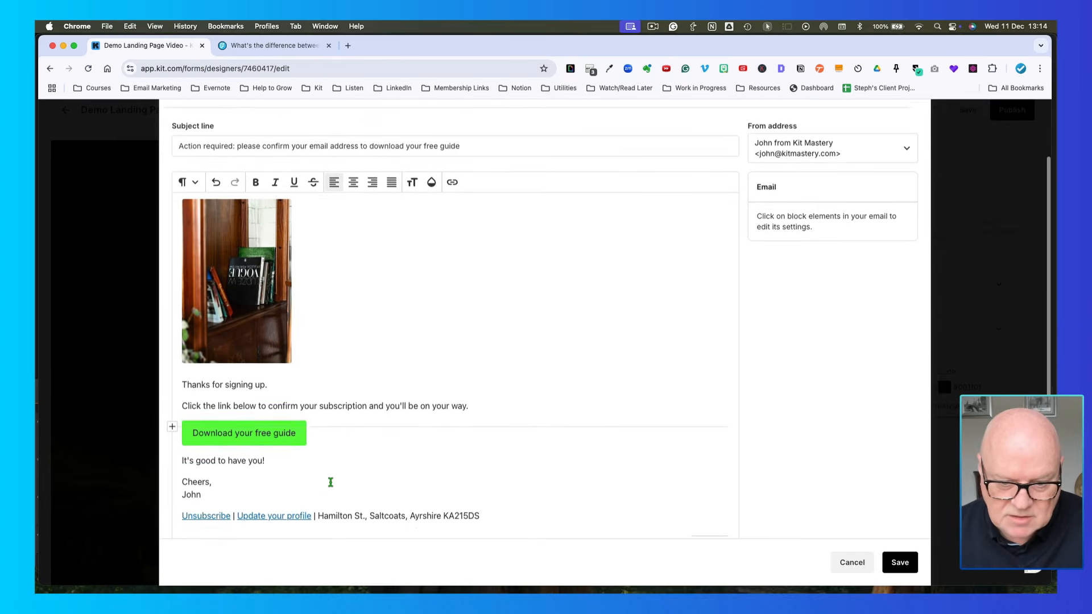
scroll(330, 482, "down", 1)
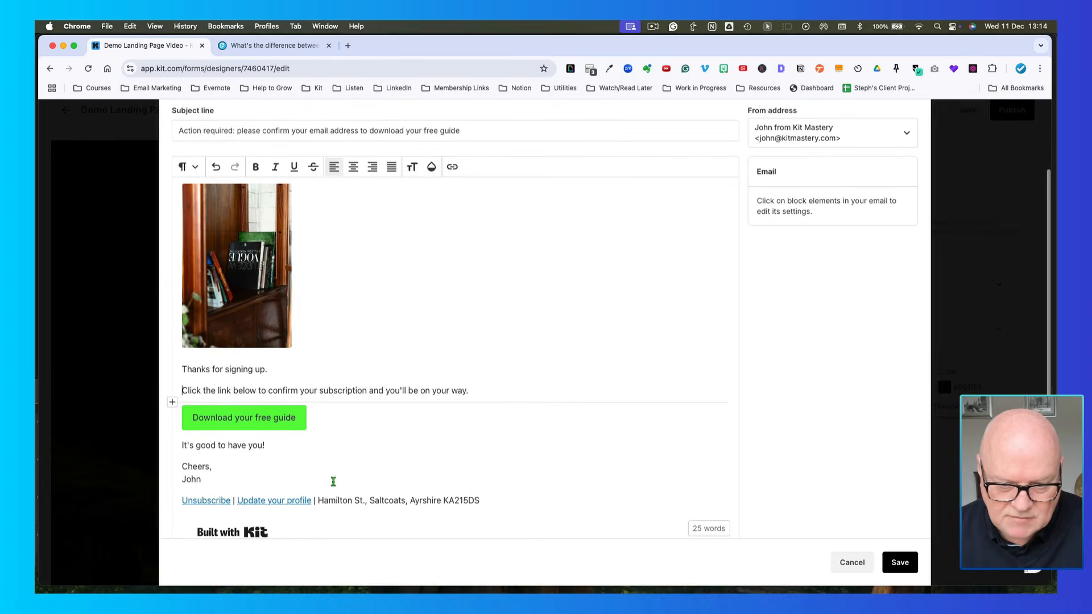
left_click(901, 566)
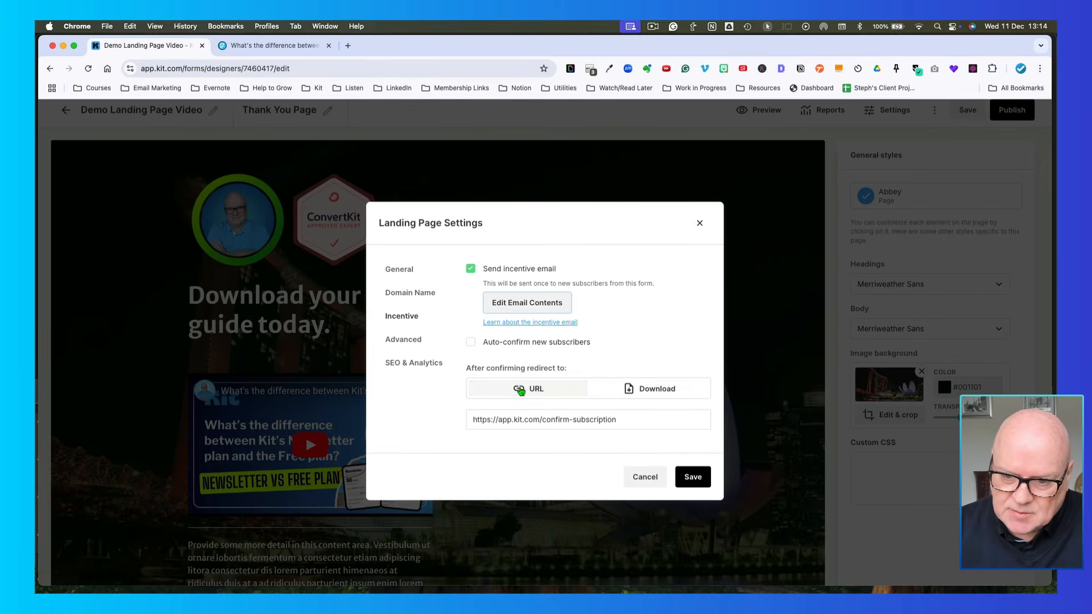
Step: Switch the after-confirmation redirect to Download and back to URL
left_click_drag(567, 369, 466, 369)
left_click(475, 368)
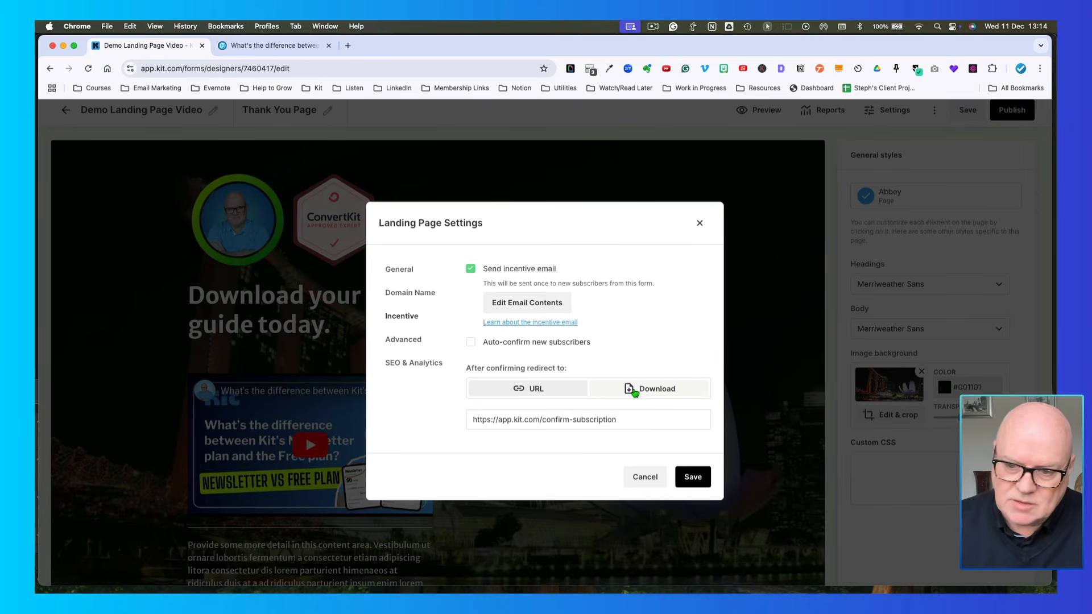
left_click(634, 391)
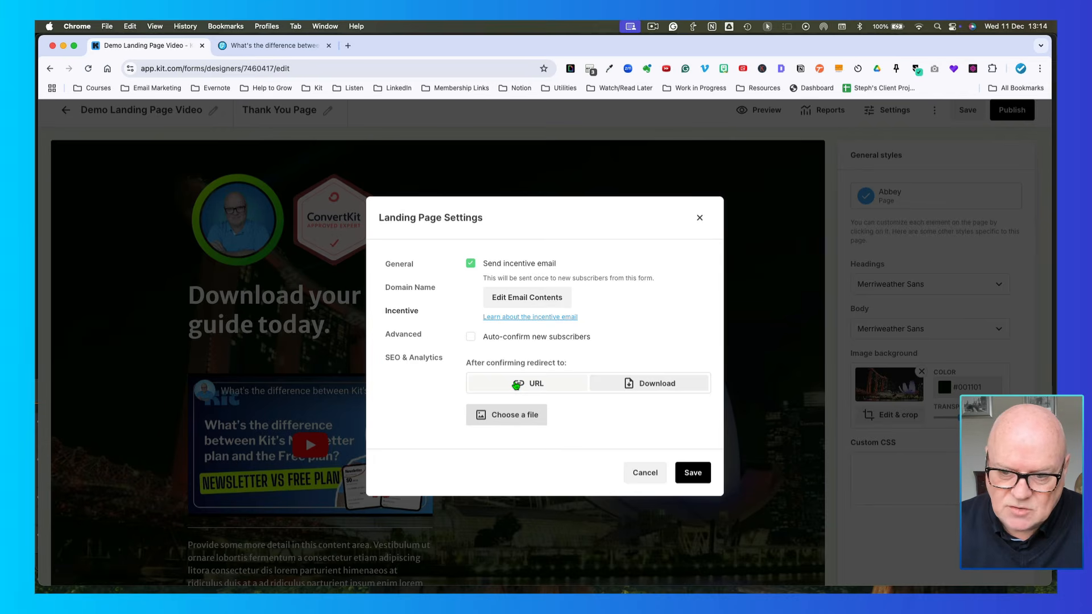
left_click(516, 386)
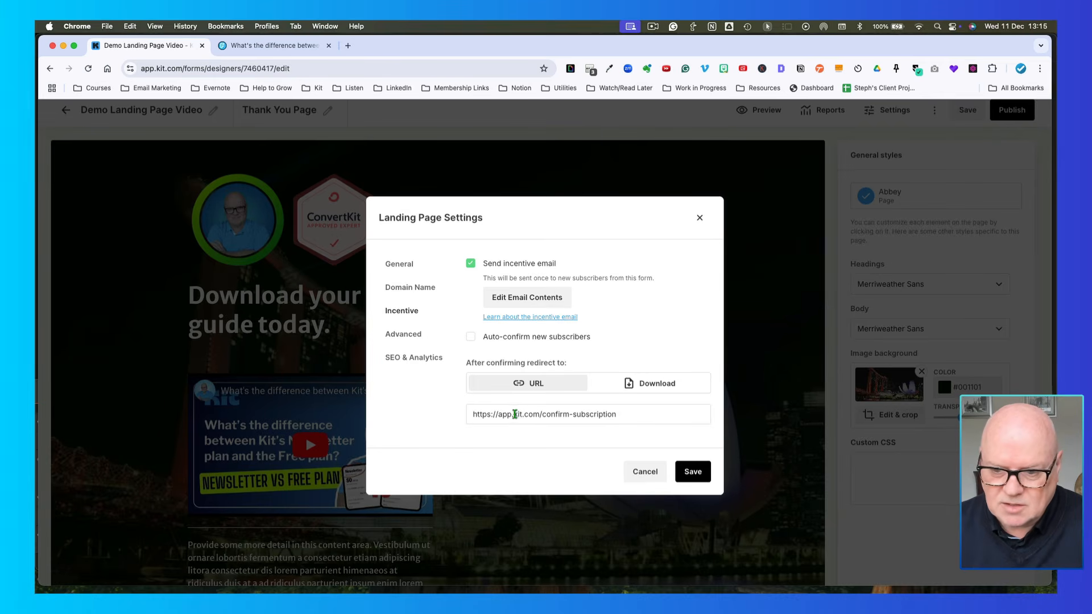
triple_click(526, 414)
key("super+c")
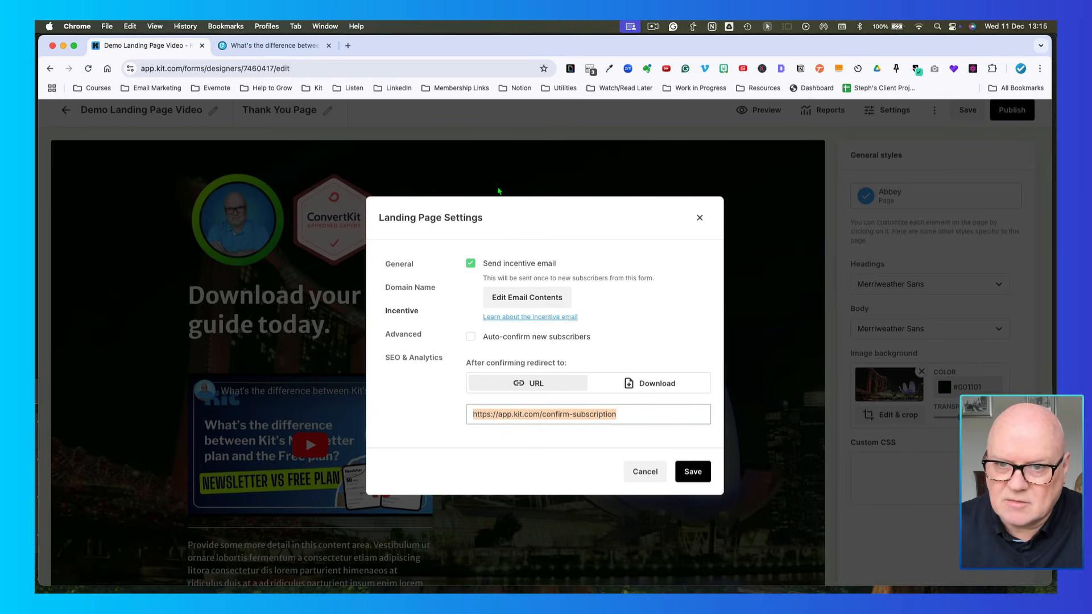
left_click(347, 46)
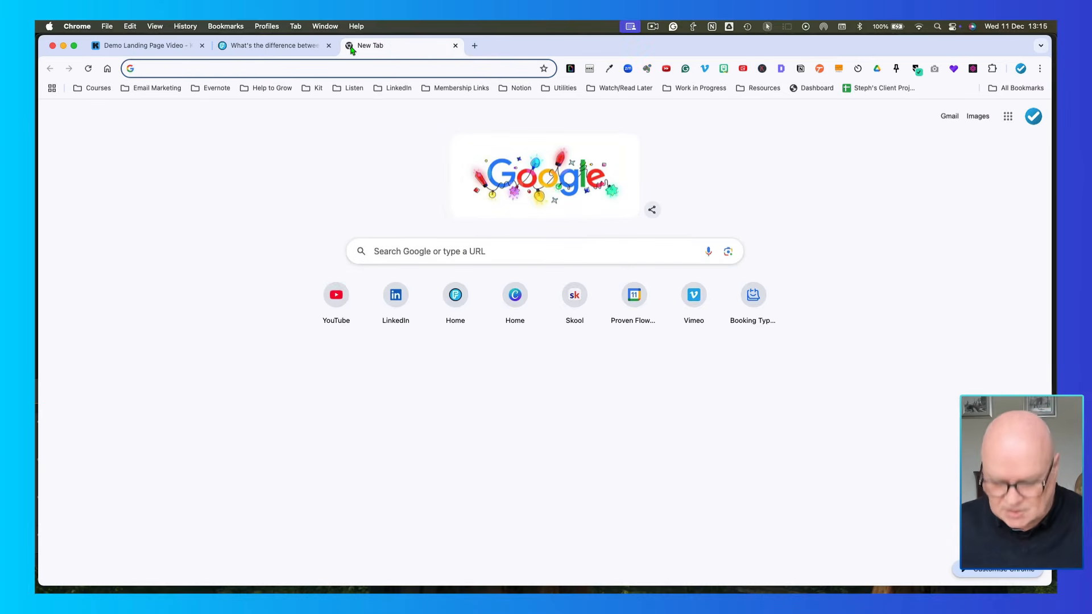
key("super+v")
key("Return")
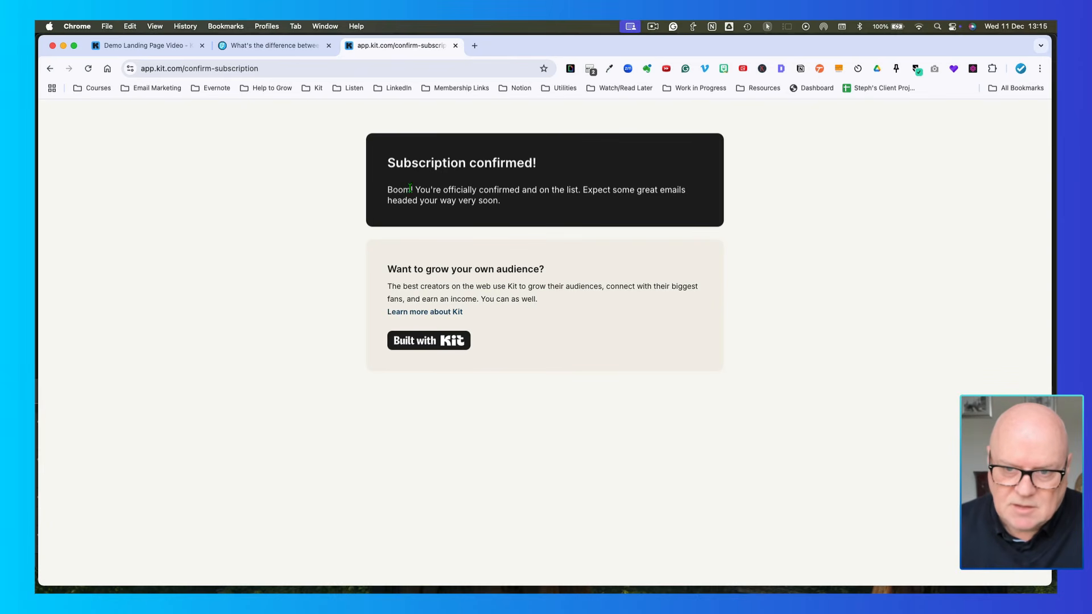
left_click_drag(413, 189, 513, 203)
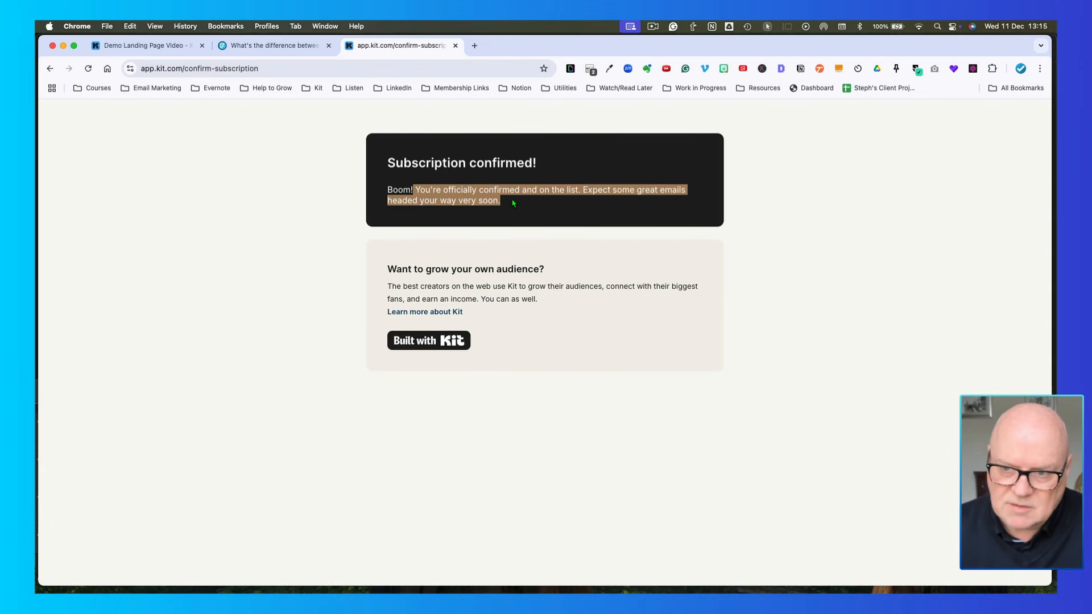
left_click(507, 203)
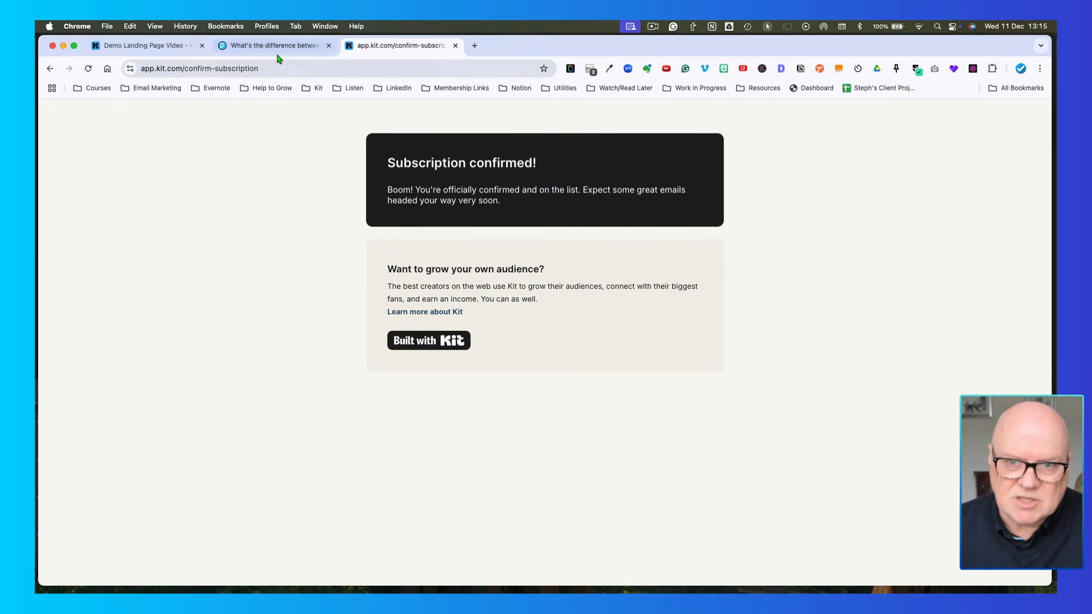
Step: Return to the landing page settings and enable sending subscriber data to the thank you page
left_click(142, 45)
left_click(586, 414)
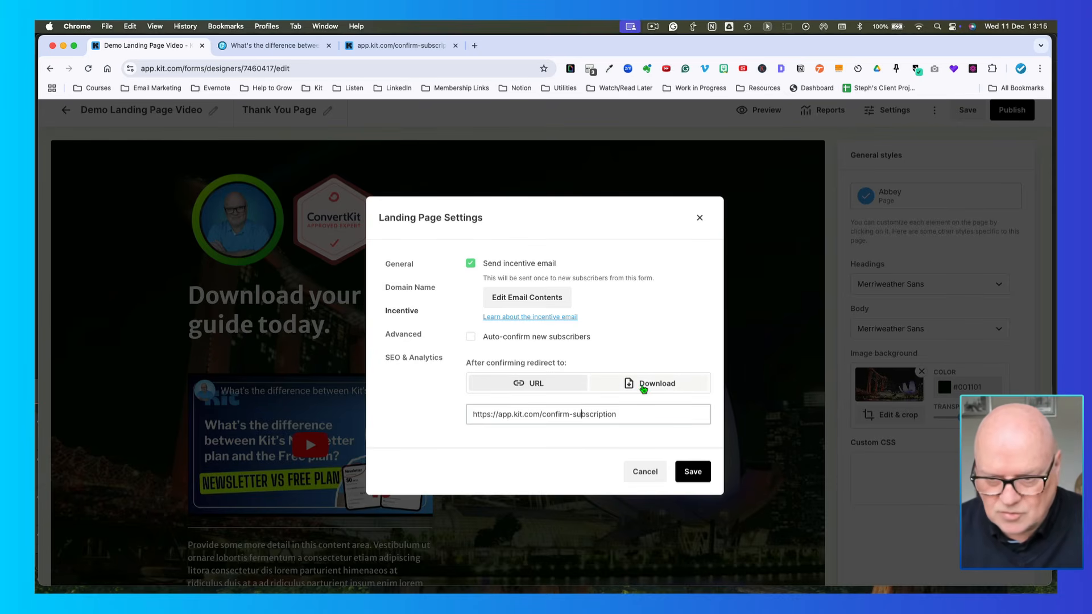
left_click(412, 337)
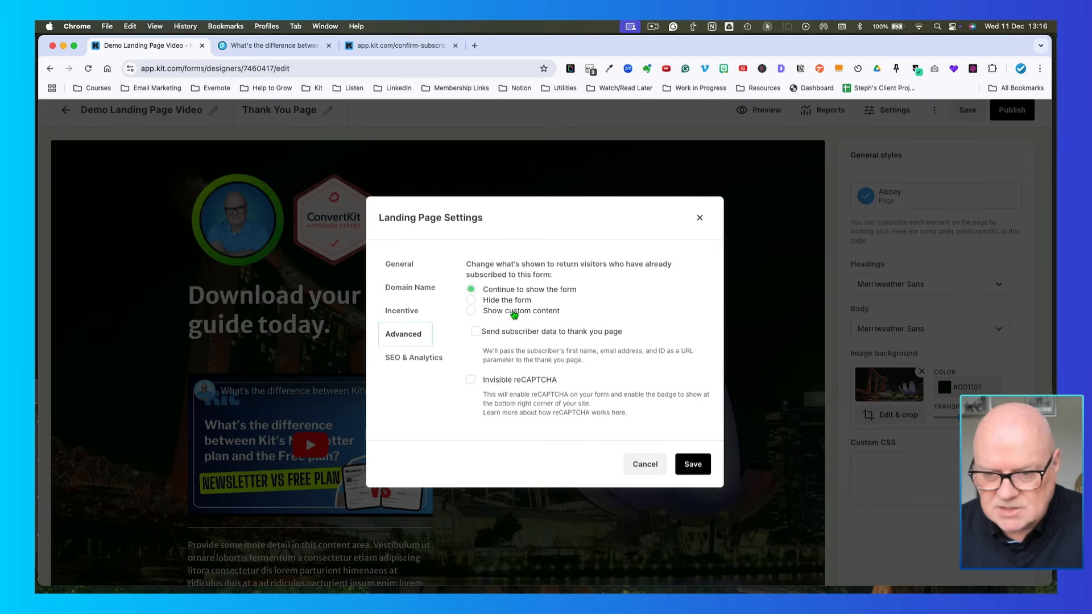
left_click(476, 333)
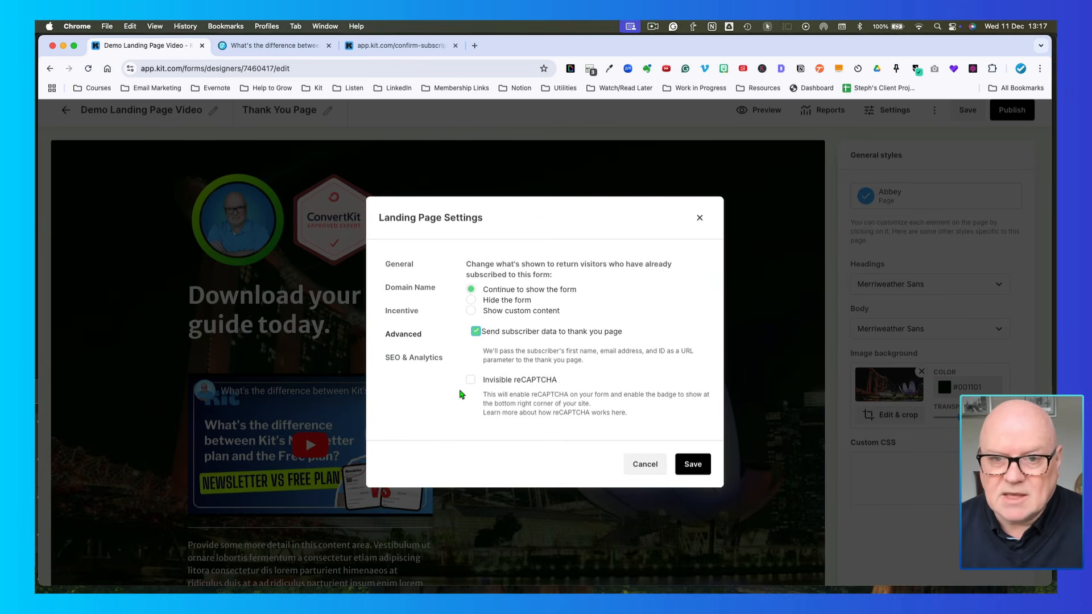
Step: Examine the landing page's SEO title, description and image fields and the available analytics integrations
left_click(405, 360)
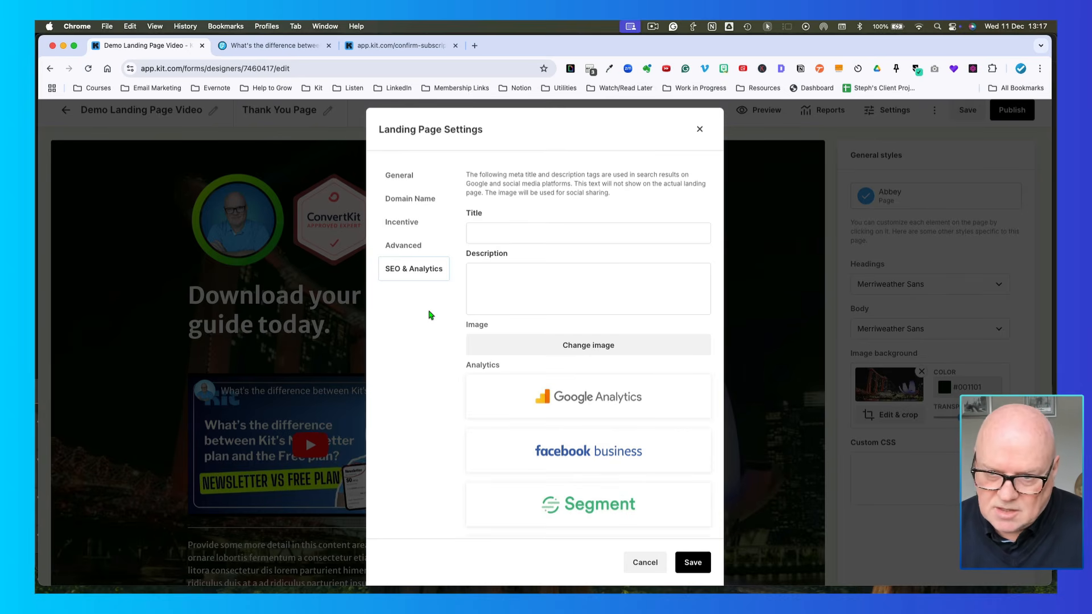
left_click(486, 232)
left_click(478, 270)
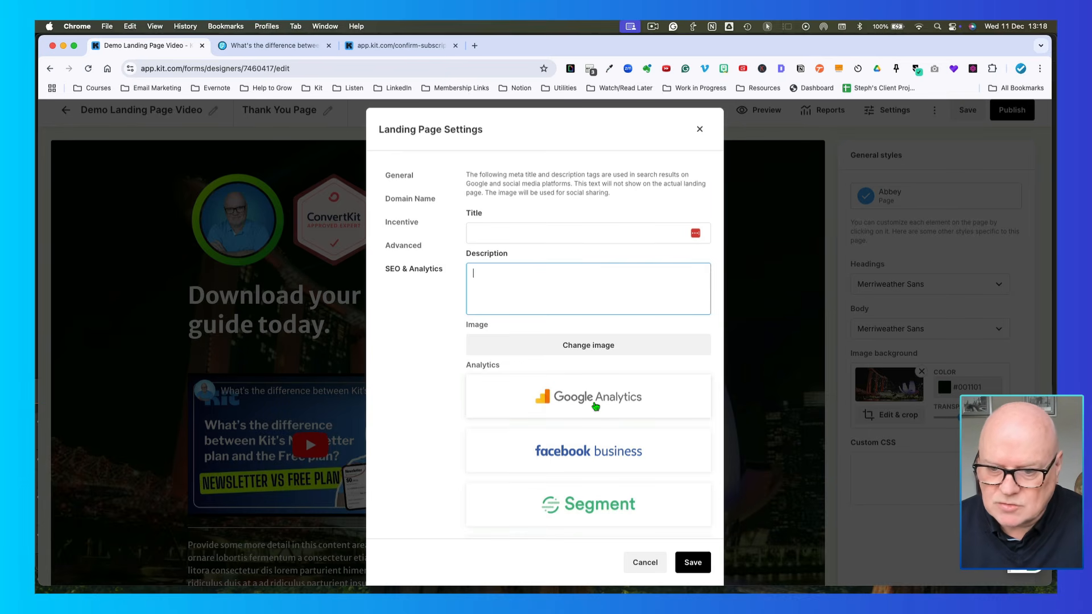
scroll(595, 405, "down", 2)
scroll(595, 406, "down", 4)
scroll(595, 407, "up", 3)
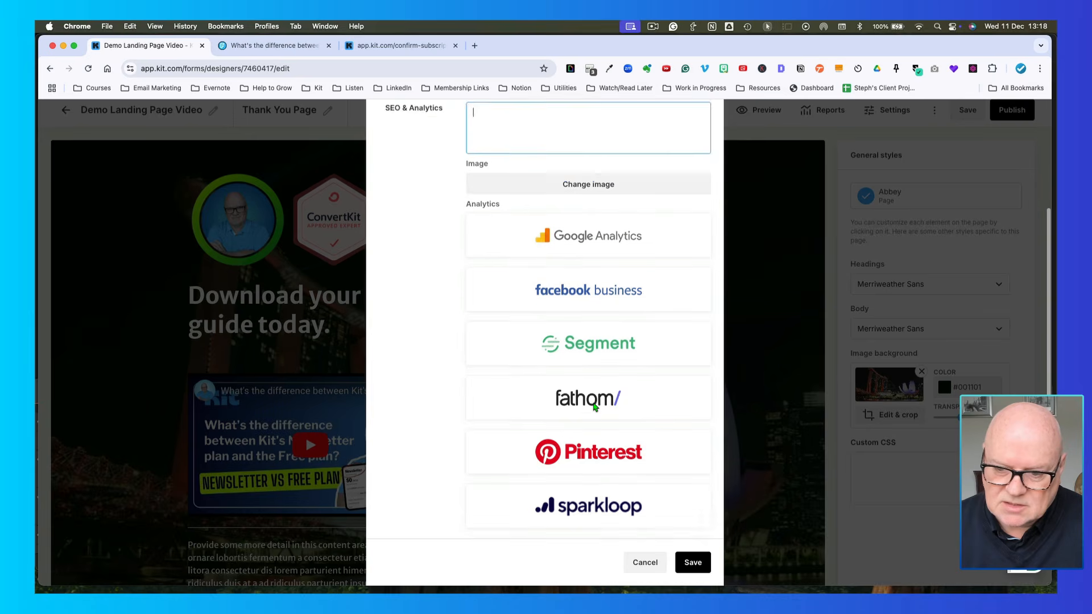
scroll(595, 407, "up", 3)
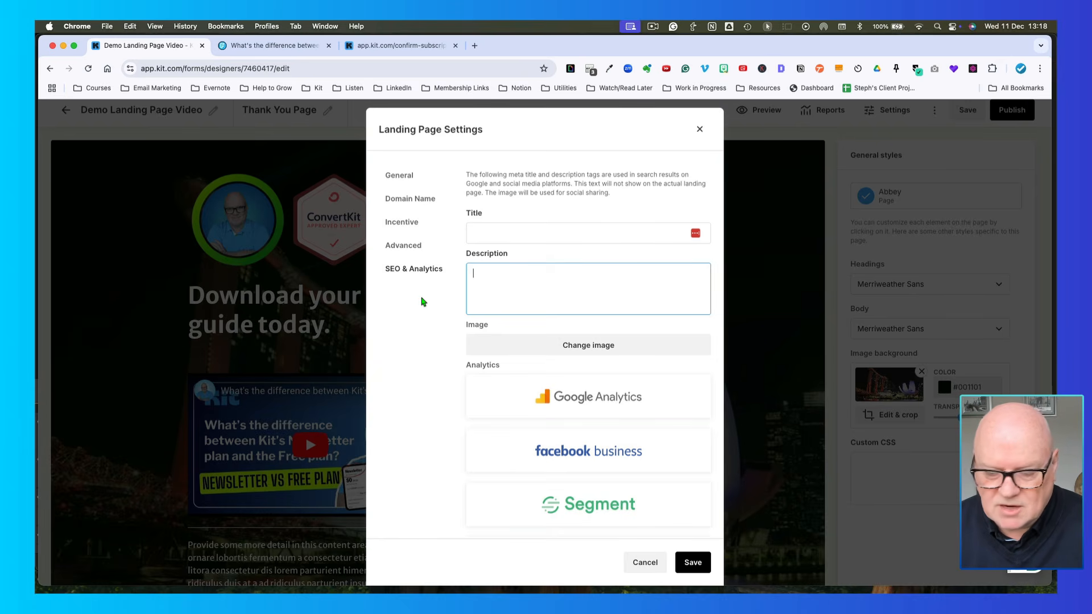
Step: Recheck the advanced, general, domain name and incentive settings, and save the landing page settings
left_click(404, 246)
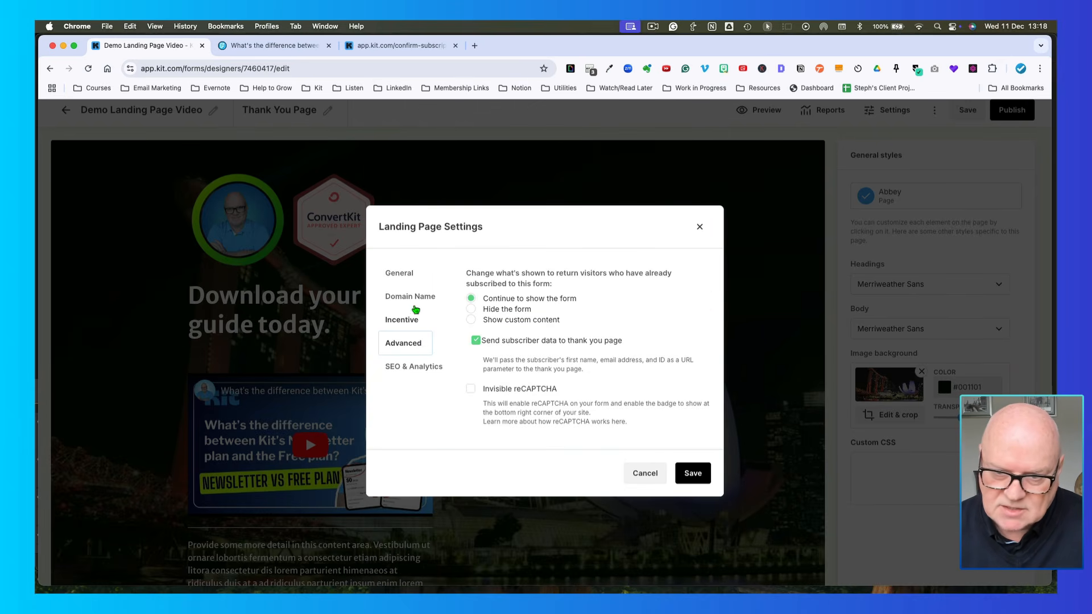
left_click(408, 277)
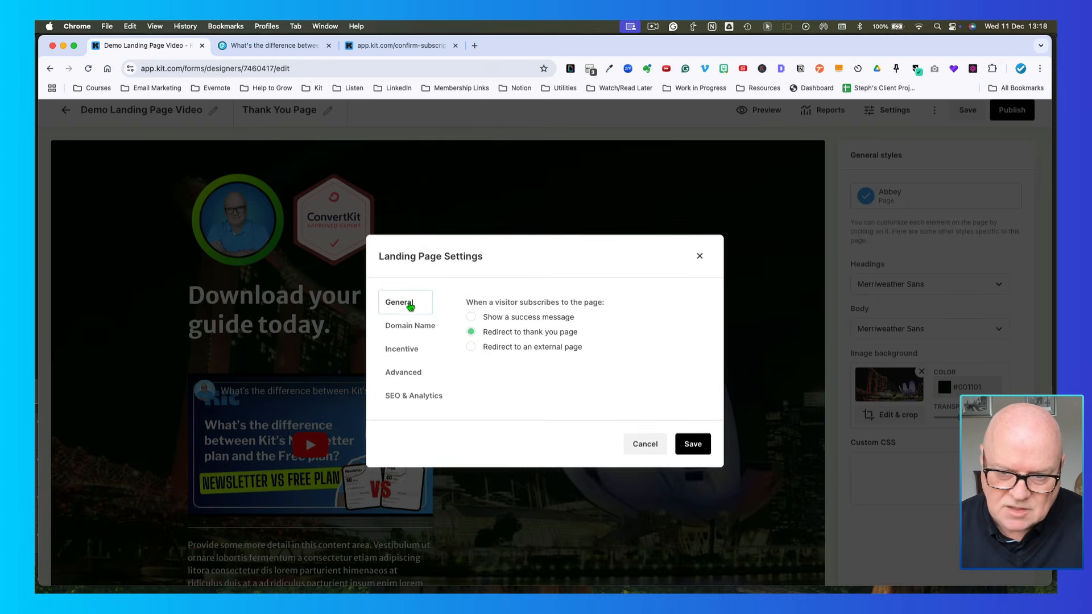
left_click(409, 324)
left_click(405, 333)
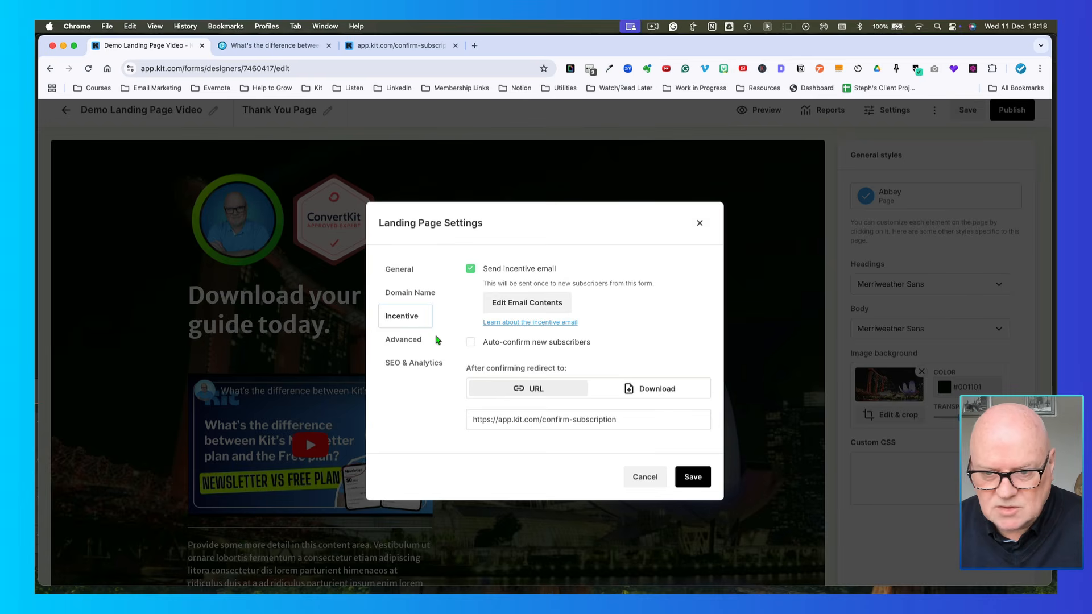
left_click(693, 480)
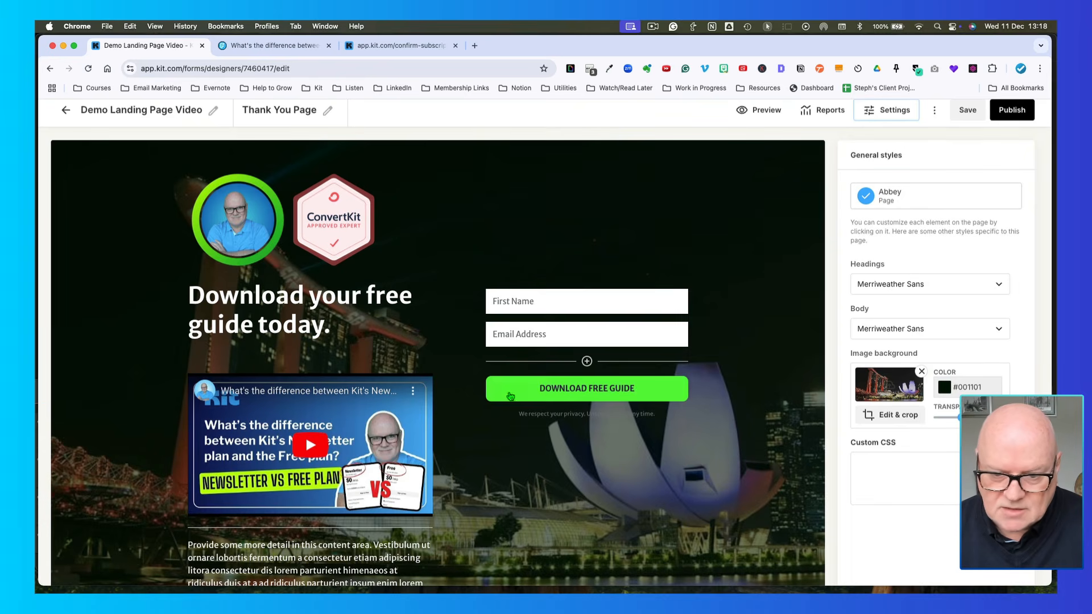
Step: Save the landing page and open its publishing and sharing options
scroll(538, 272, "up", 2)
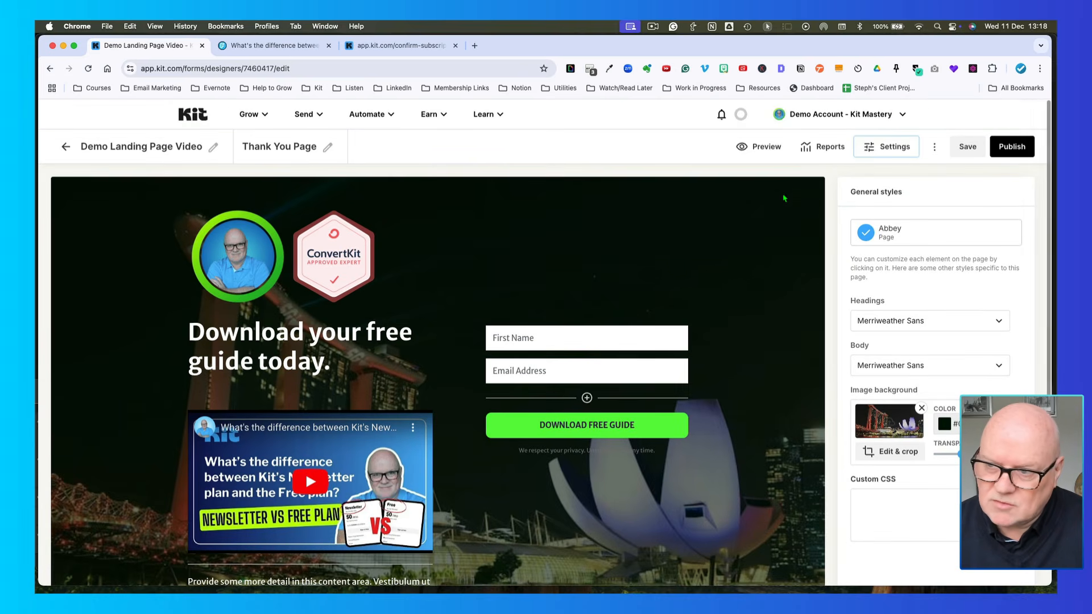
scroll(974, 162, "down", 1)
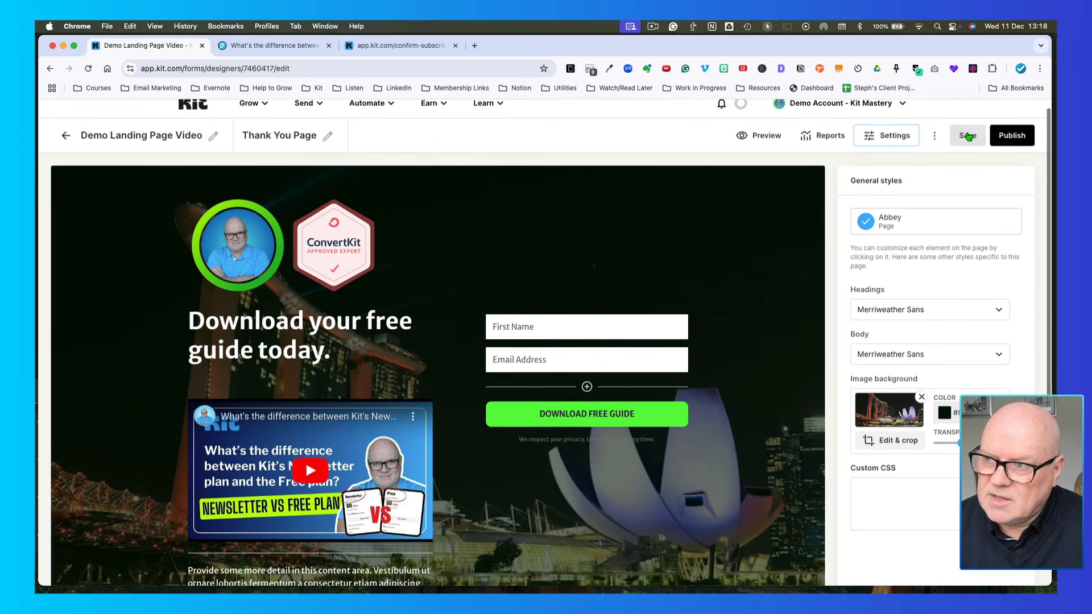
left_click(969, 135)
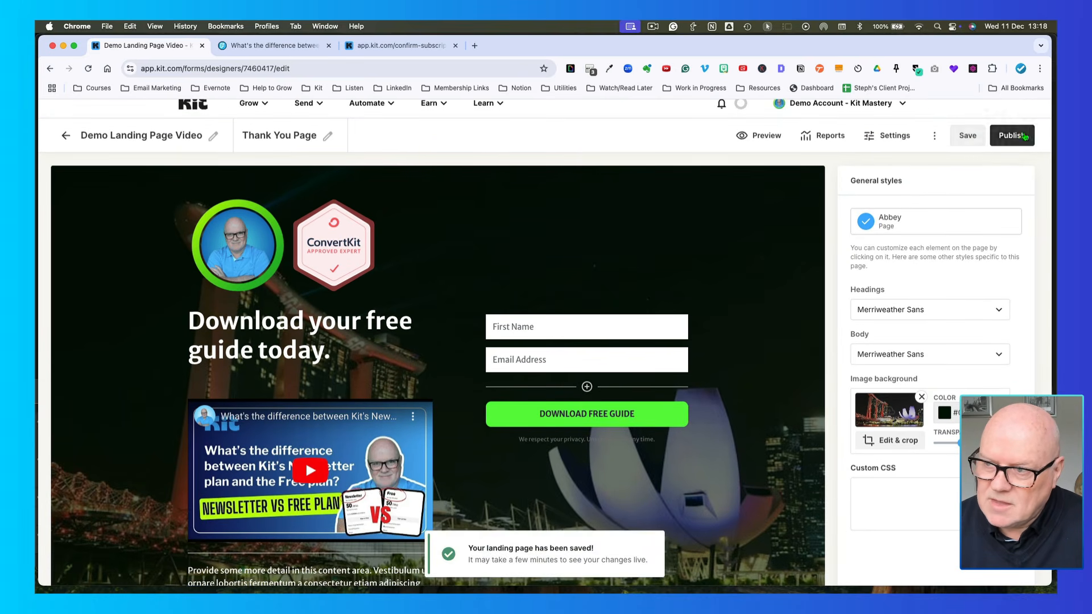
left_click(1020, 137)
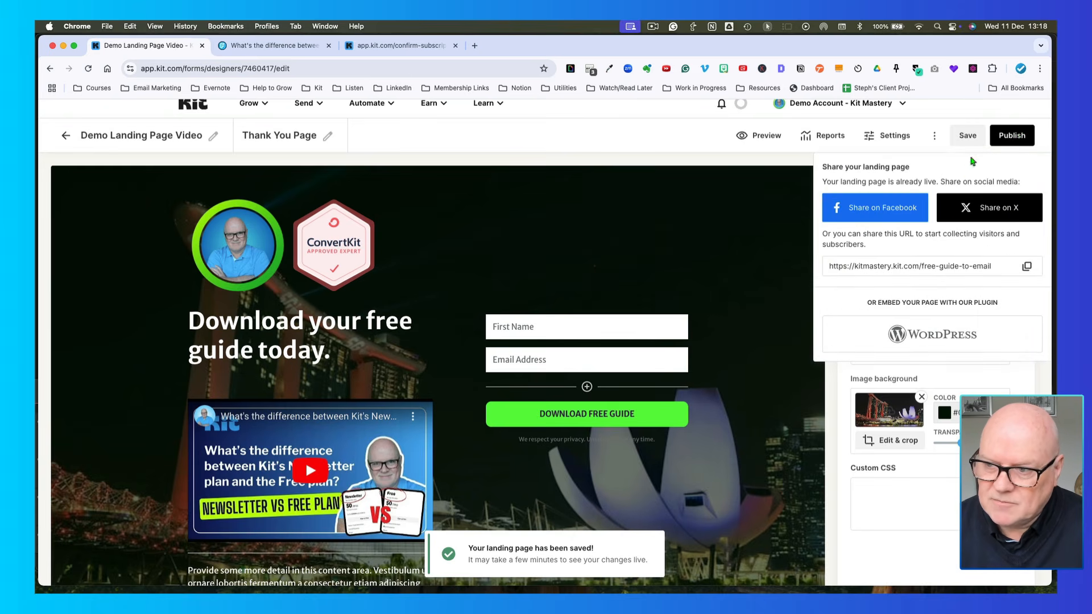
Step: Copy the landing page's share URL, open it in a new browser tab and look over the live page
scroll(933, 241, "down", 1)
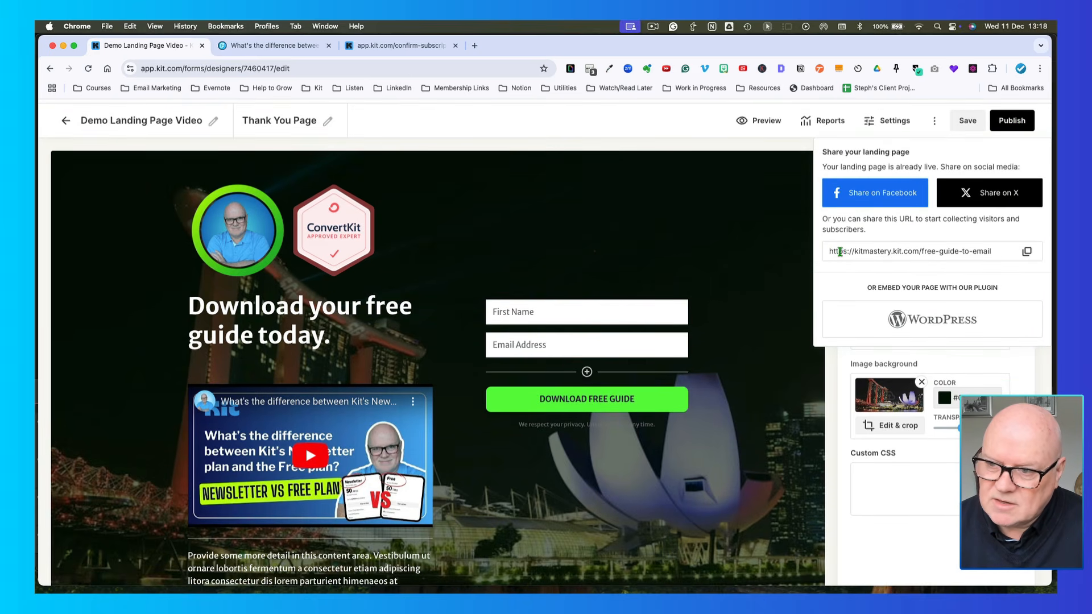
left_click_drag(829, 251, 996, 255)
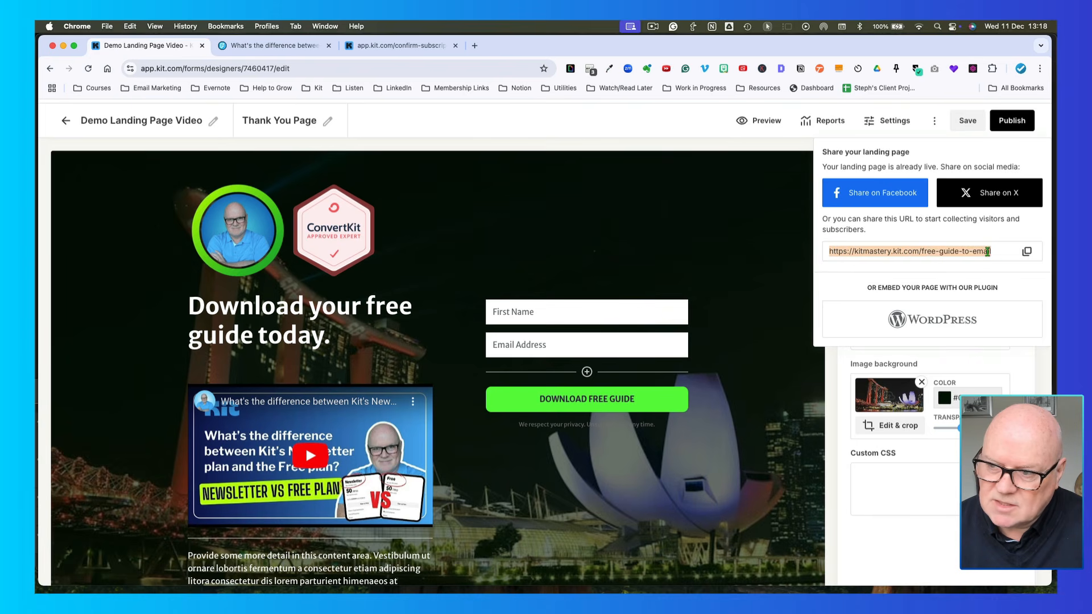
left_click(1027, 253)
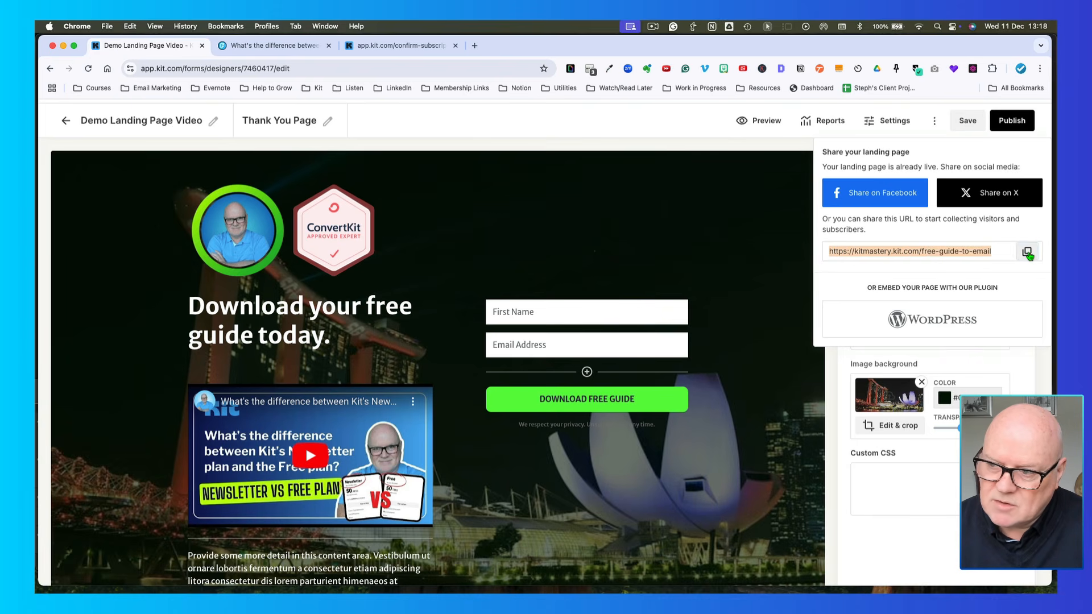
left_click(474, 46)
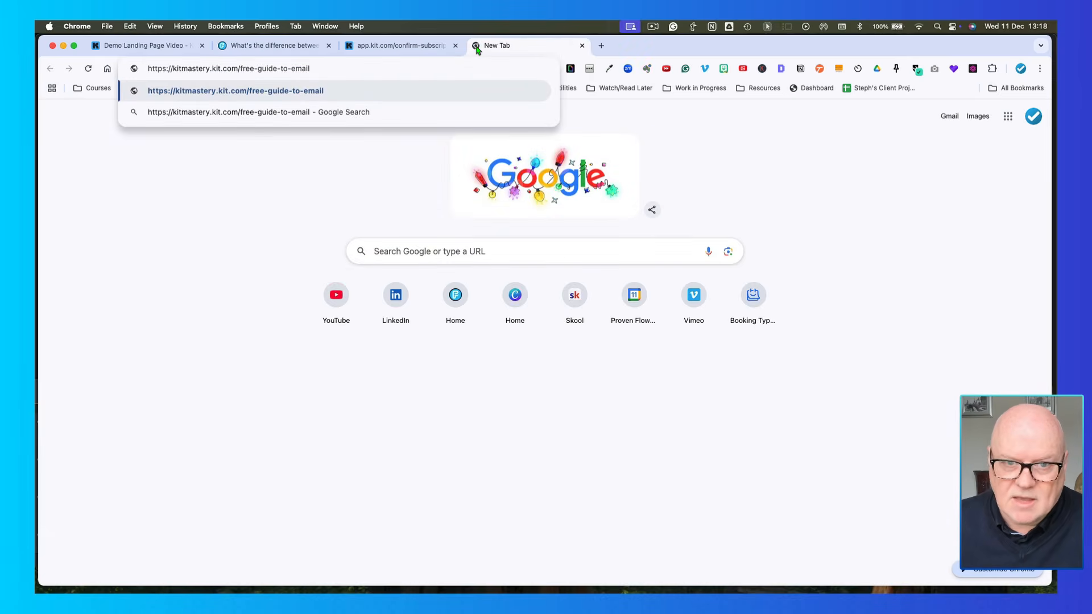
key("Return")
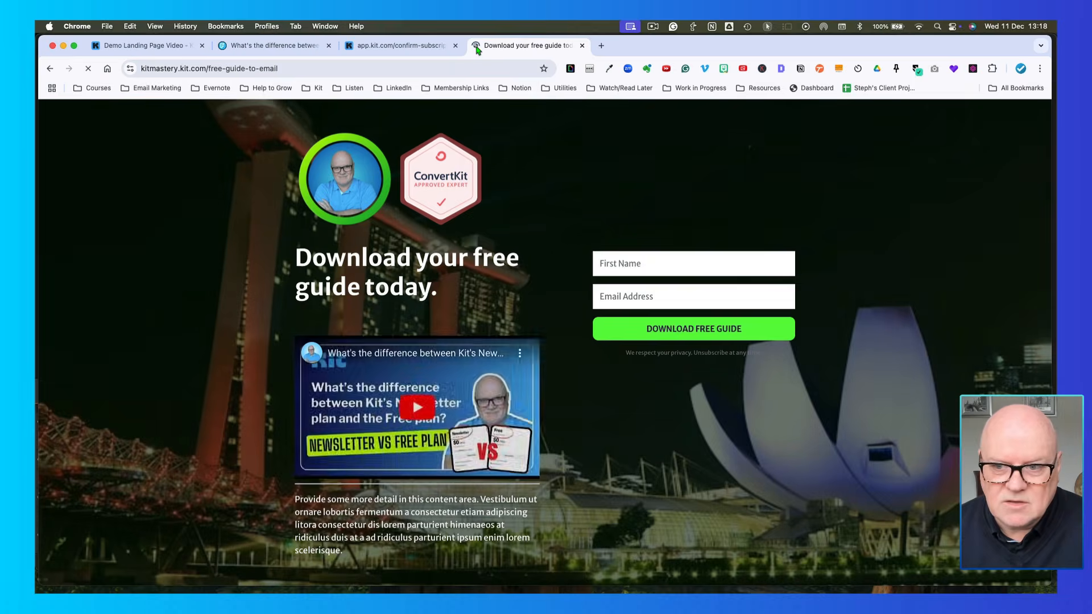
scroll(506, 307, "down", 1)
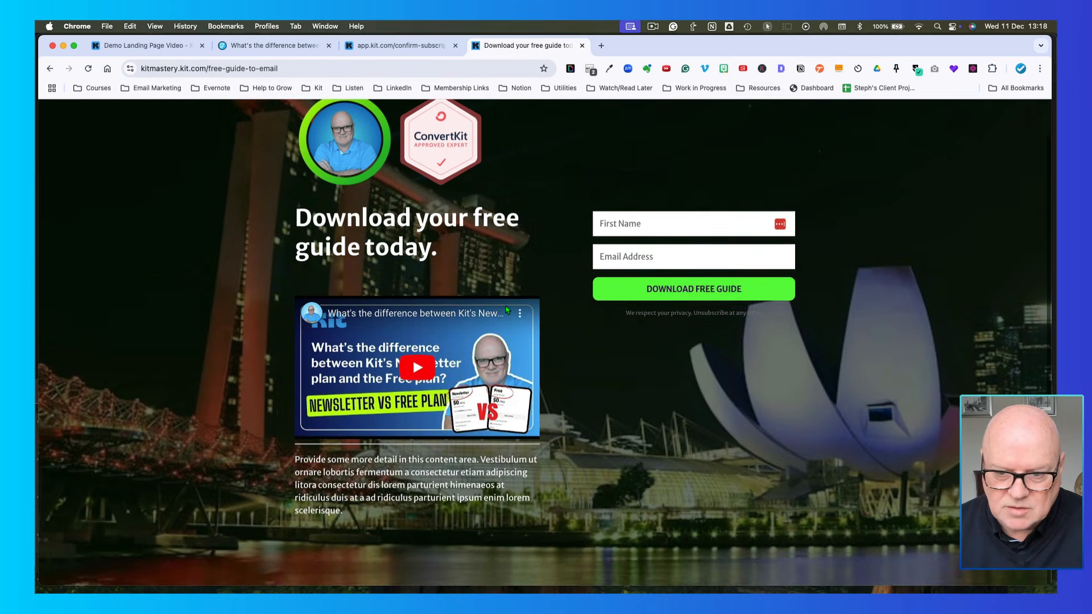
scroll(506, 309, "up", 1)
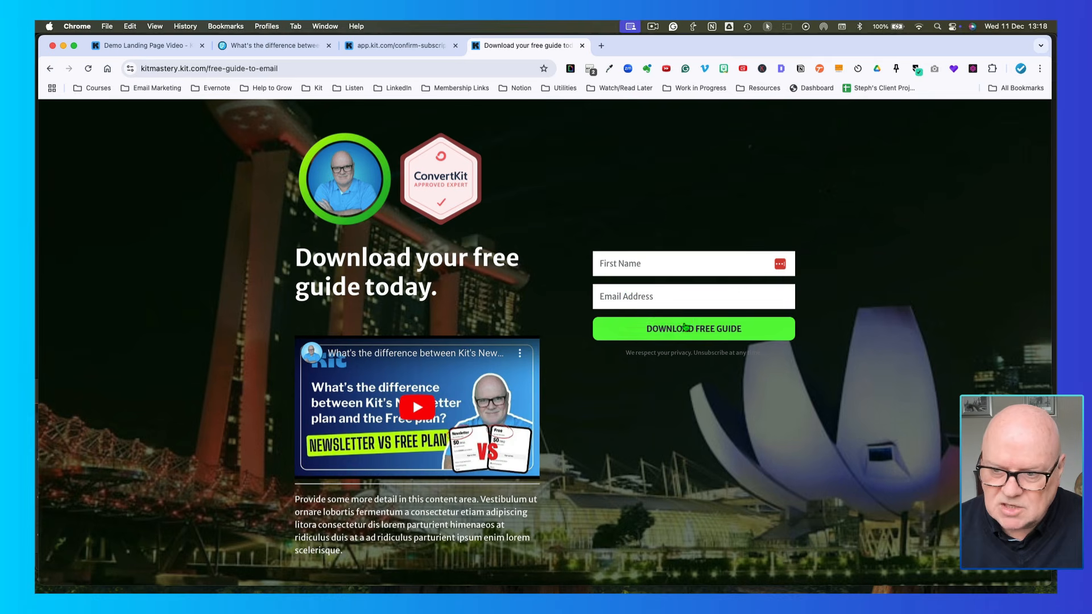
scroll(685, 330, "down", 1)
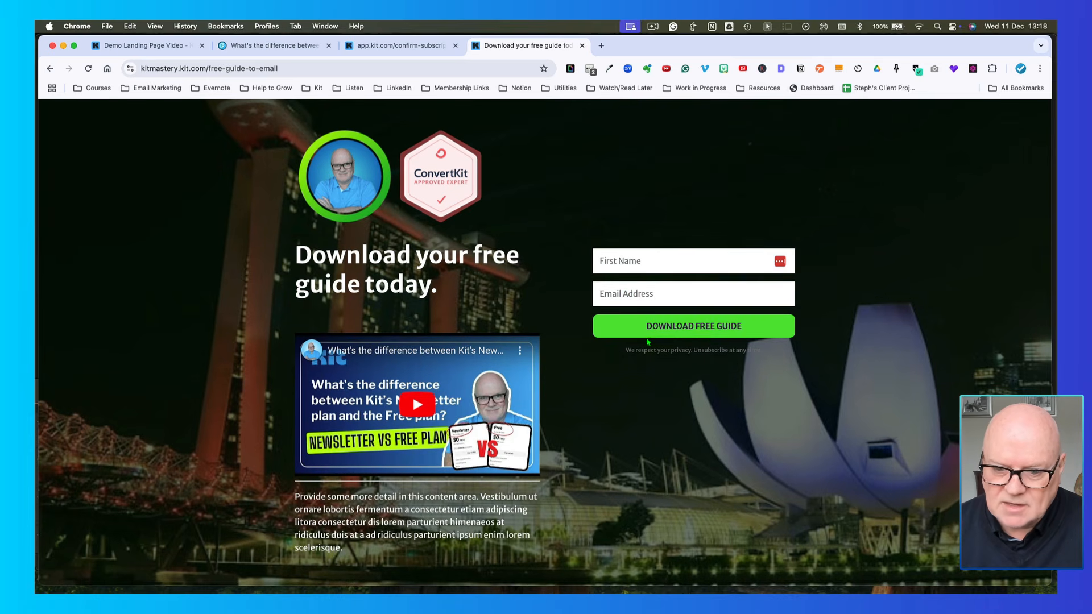
scroll(648, 341, "up", 1)
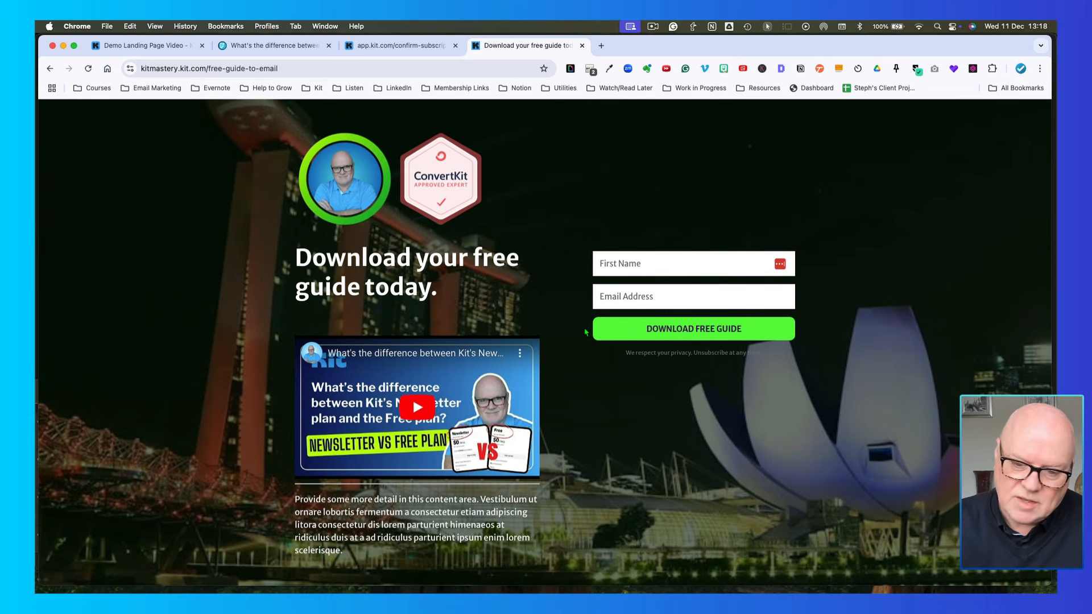